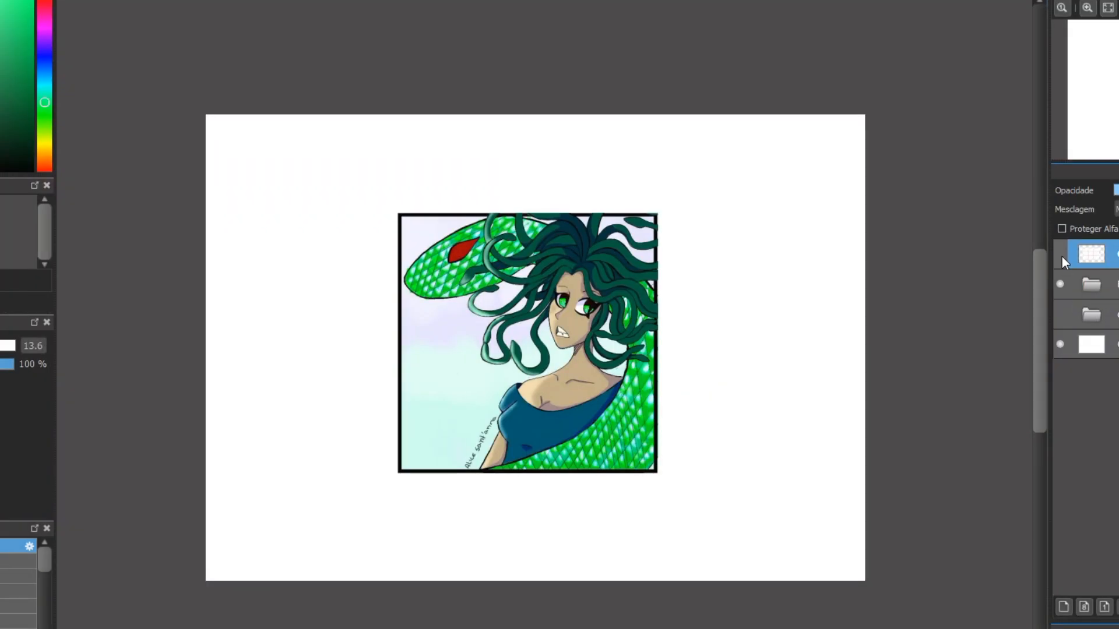
# - Show the red thirds guide layer and select the lowest layer inside the artwork folder
pyautogui.click(1071, 215)
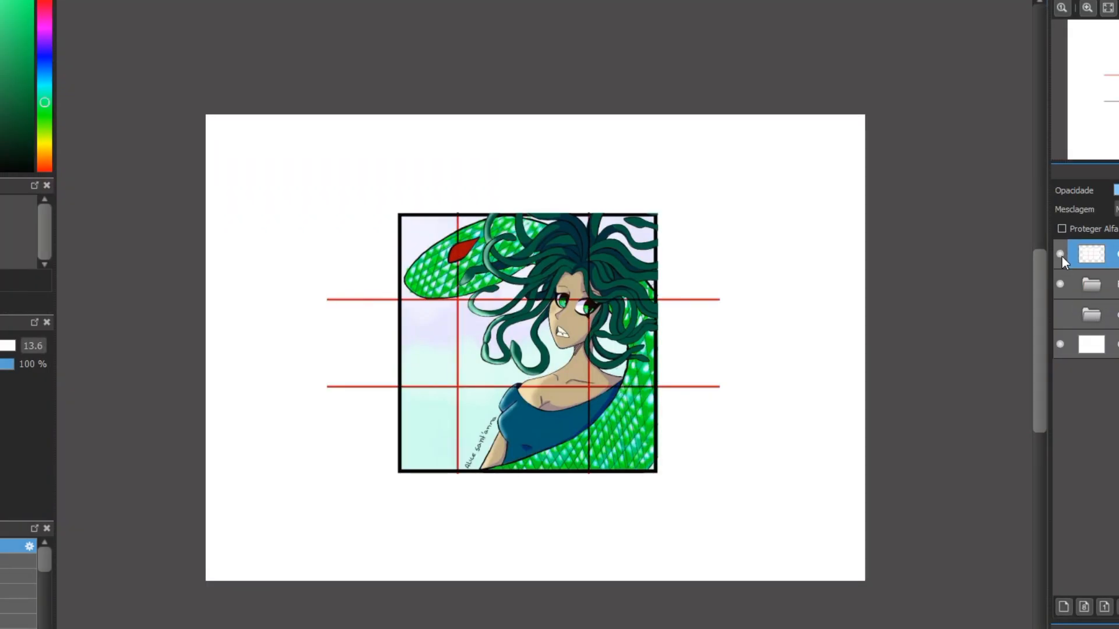
pyautogui.click(1091, 286)
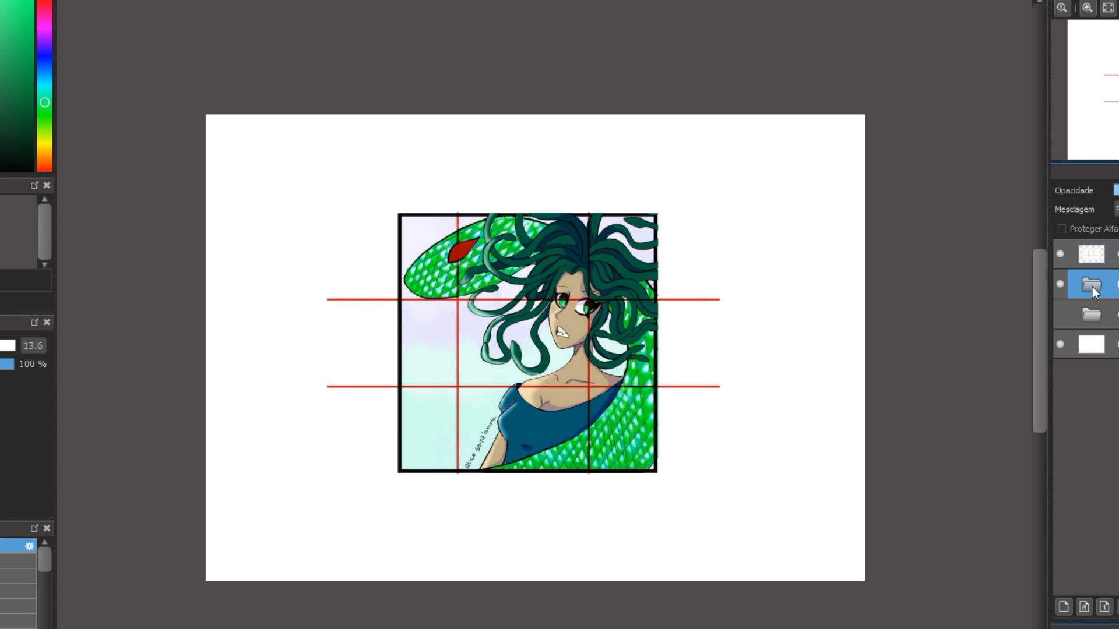
pyautogui.click(1104, 374)
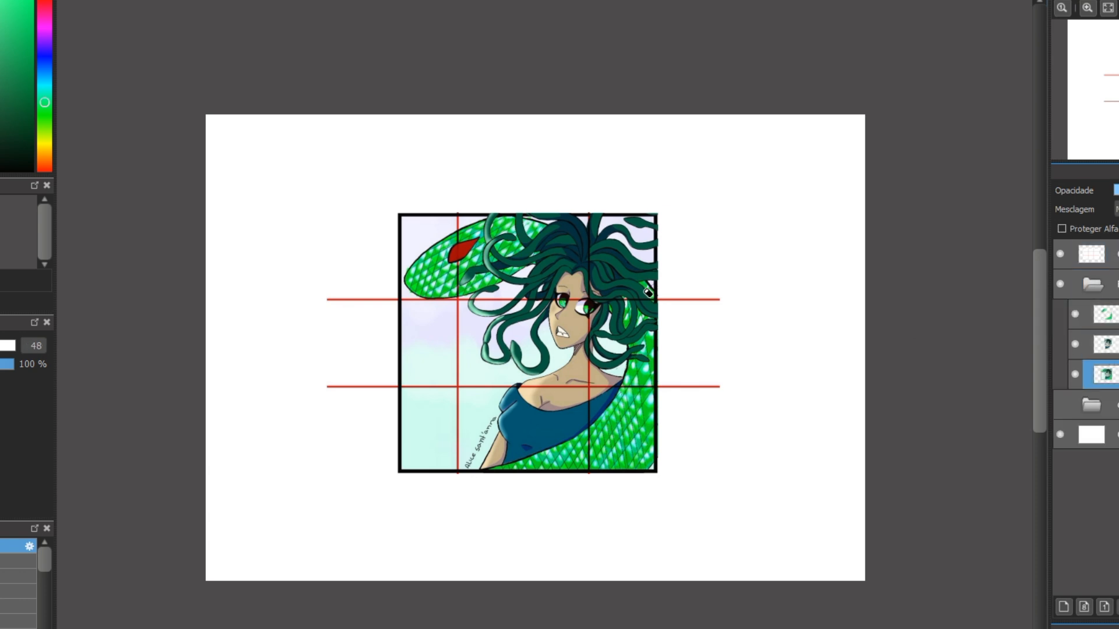
# - Erase the black frame along the illustration's upper and right-hand edges with straight eraser strokes
pyautogui.click(400, 213)
pyautogui.keyDown('shift'); pyautogui.click(657, 213); pyautogui.keyUp('shift')
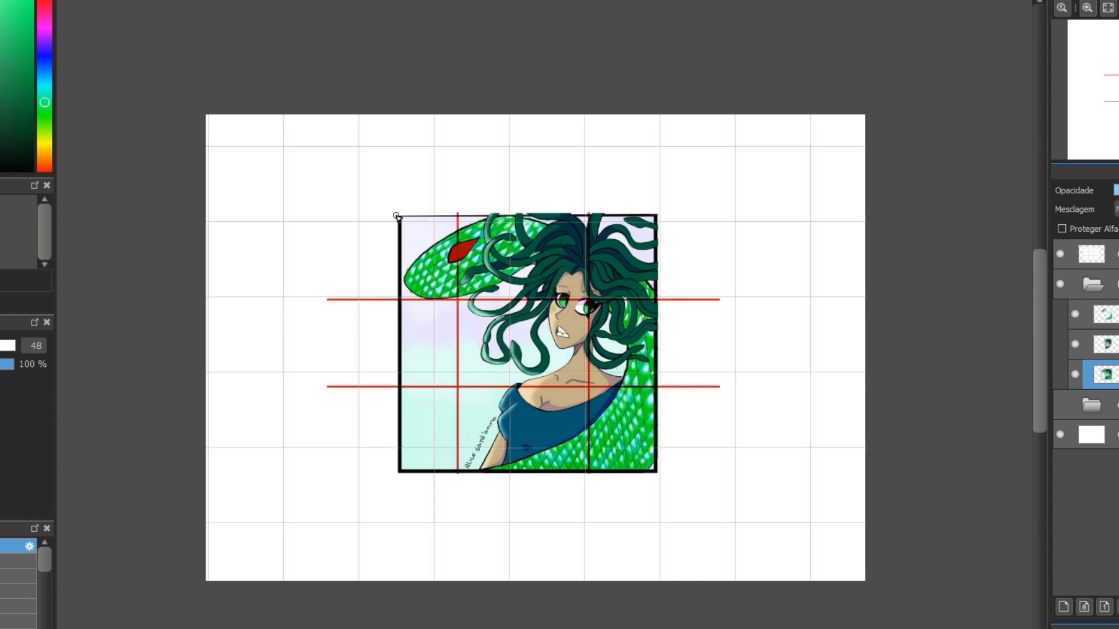
pyautogui.click(396, 217)
pyautogui.keyDown('shift'); pyautogui.click(651, 212); pyautogui.keyUp('shift')
pyautogui.click(657, 218)
pyautogui.keyDown('shift'); pyautogui.click(660, 473); pyautogui.keyUp('shift')
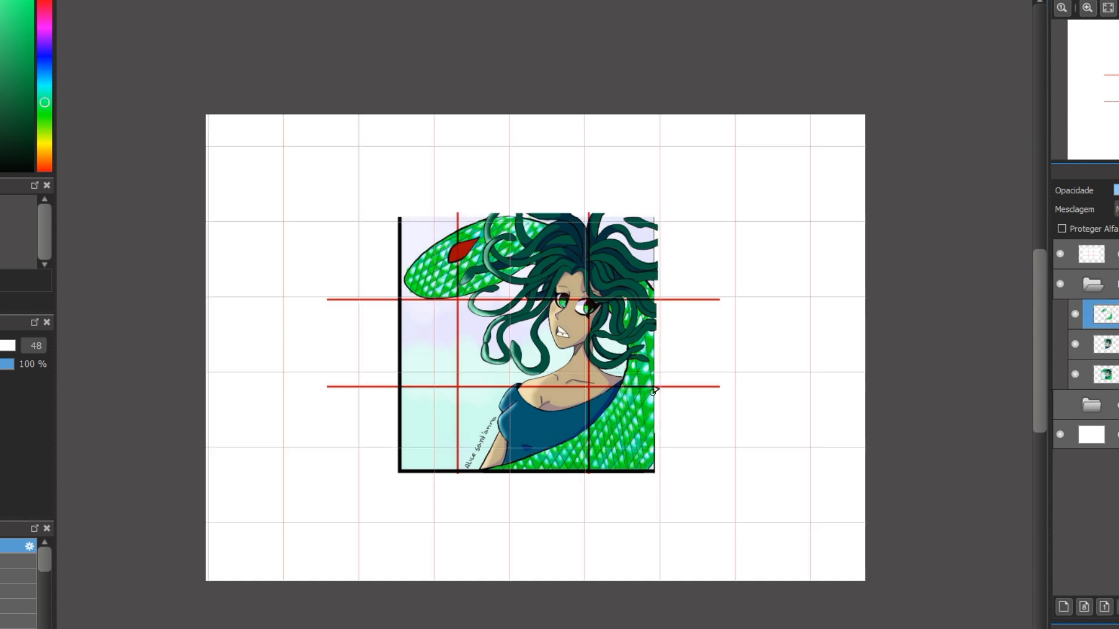
# - Erase the black frame along the illustration's lower and left-hand edges on both affected layers in the folder
pyautogui.hotkey('ctrl', 'Down')
pyautogui.click(655, 472)
pyautogui.keyDown('shift'); pyautogui.click(398, 471); pyautogui.keyUp('shift')
pyautogui.moveTo(399, 215)
pyautogui.mouseDown()
pyautogui.moveTo(396, 479)
pyautogui.moveTo(395, 216)
pyautogui.mouseUp()
pyautogui.hotkey('ctrl', 'Up')
pyautogui.click(652, 470)
pyautogui.keyDown('shift'); pyautogui.click(486, 473); pyautogui.keyUp('shift')
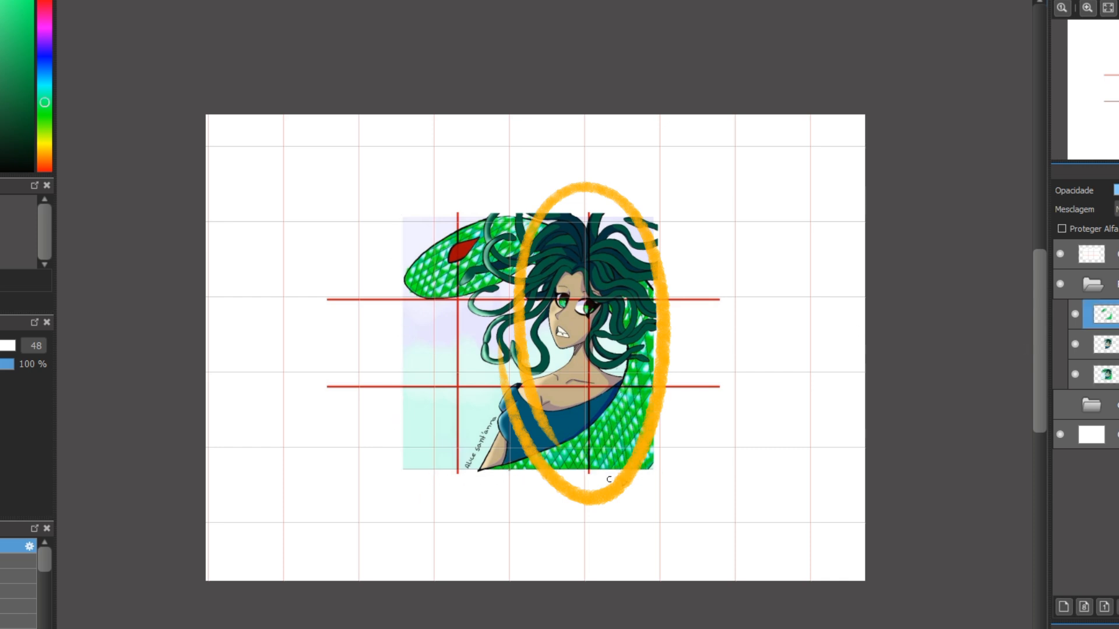
# - Draw a thin rectangular frame, as wide as the red guide lines, around the artwork on a new layer below its folder
pyautogui.click(1094, 285)
pyautogui.click(1094, 285)
pyautogui.click(1094, 285)
pyautogui.click(1063, 607)
pyautogui.moveTo(328, 216); pyautogui.dragTo(724, 217)
pyautogui.moveTo(721, 365)
pyautogui.mouseDown()
pyautogui.moveTo(721, 412)
pyautogui.moveTo(740, 232)
pyautogui.moveTo(734, 474)
pyautogui.moveTo(336, 482)
pyautogui.mouseUp()
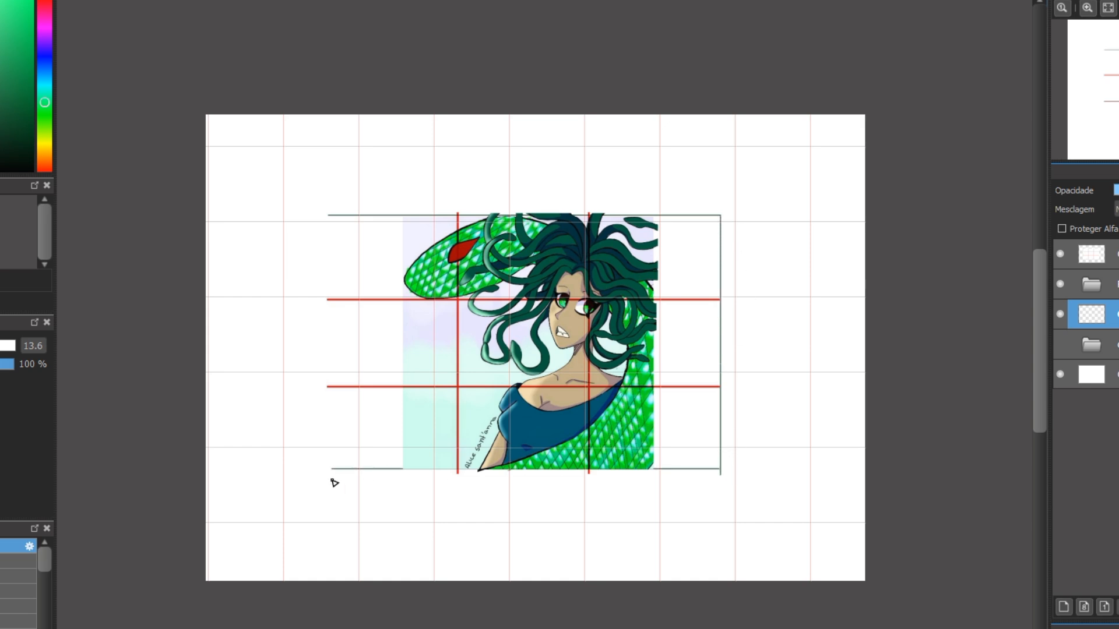
pyautogui.moveTo(330, 217); pyautogui.dragTo(335, 428)
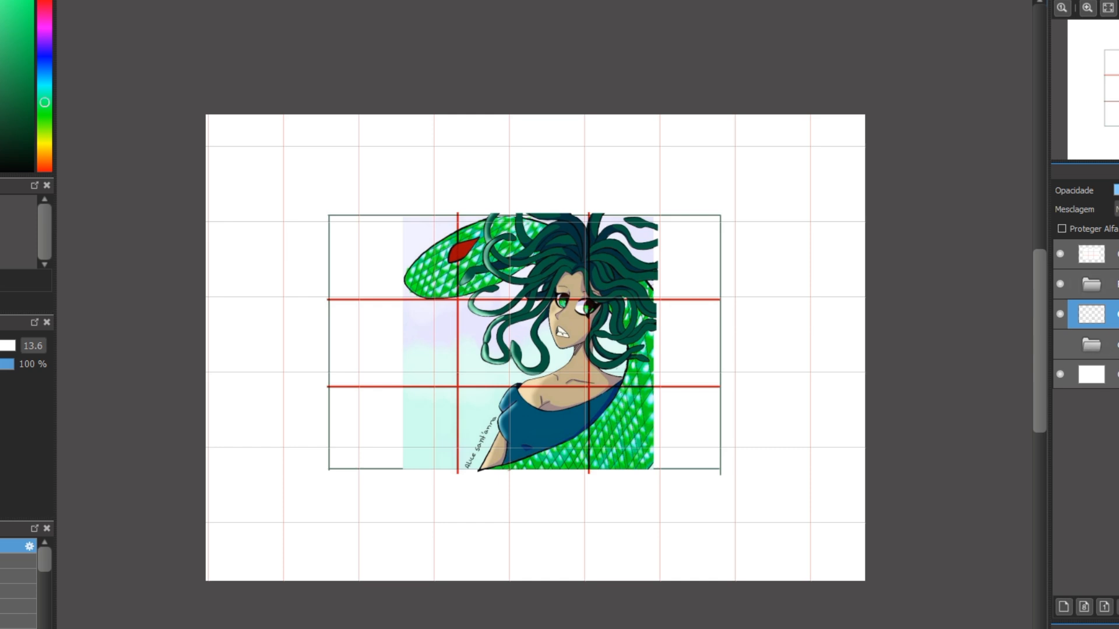
# - Open the artwork folder, add a short skin-tone stroke near the neck on a new layer and hide the thirds guides
pyautogui.click(1093, 285)
pyautogui.moveTo(550, 347); pyautogui.dragTo(566, 345)
pyautogui.click(1060, 254)
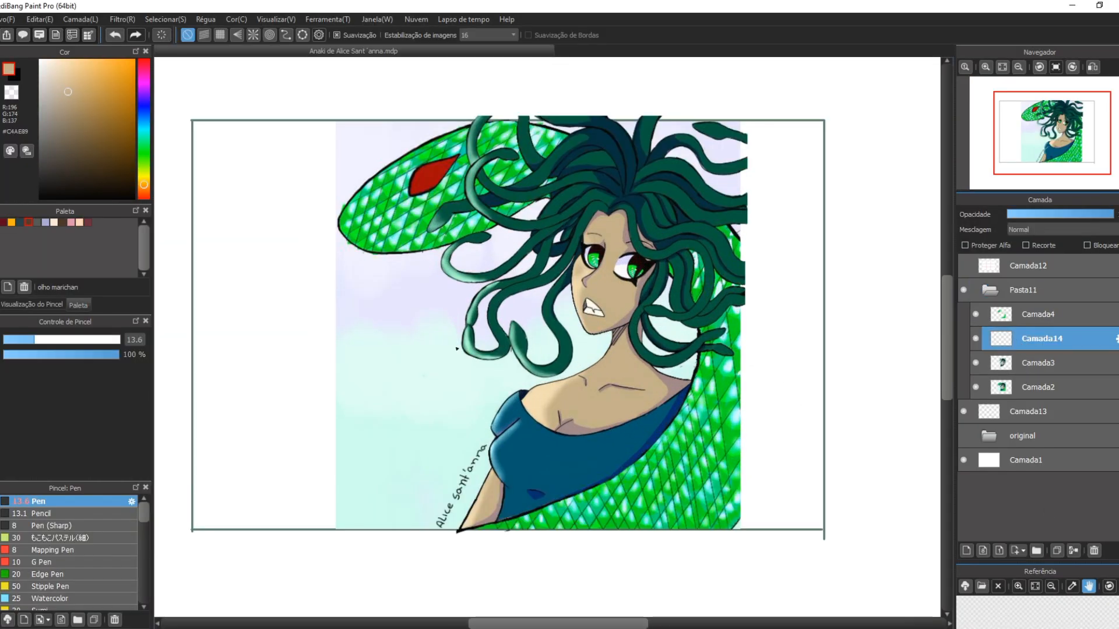
# - Repaint the top of the left-hand shoulder on Camada14 with a size 26 pen and skin and highlight colours sampled from the artwork
pyautogui.click(63, 340)
pyautogui.moveTo(574, 374); pyautogui.dragTo(604, 359)
pyautogui.moveTo(525, 391); pyautogui.dragTo(570, 373)
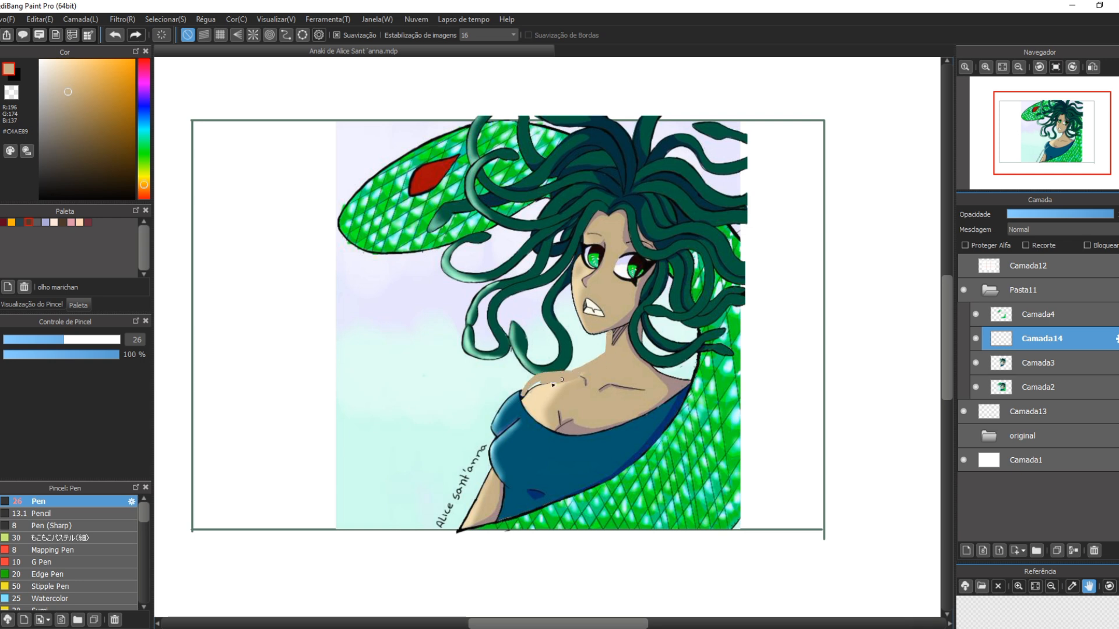
pyautogui.keyDown('alt'); pyautogui.click(552, 385); pyautogui.keyUp('alt')
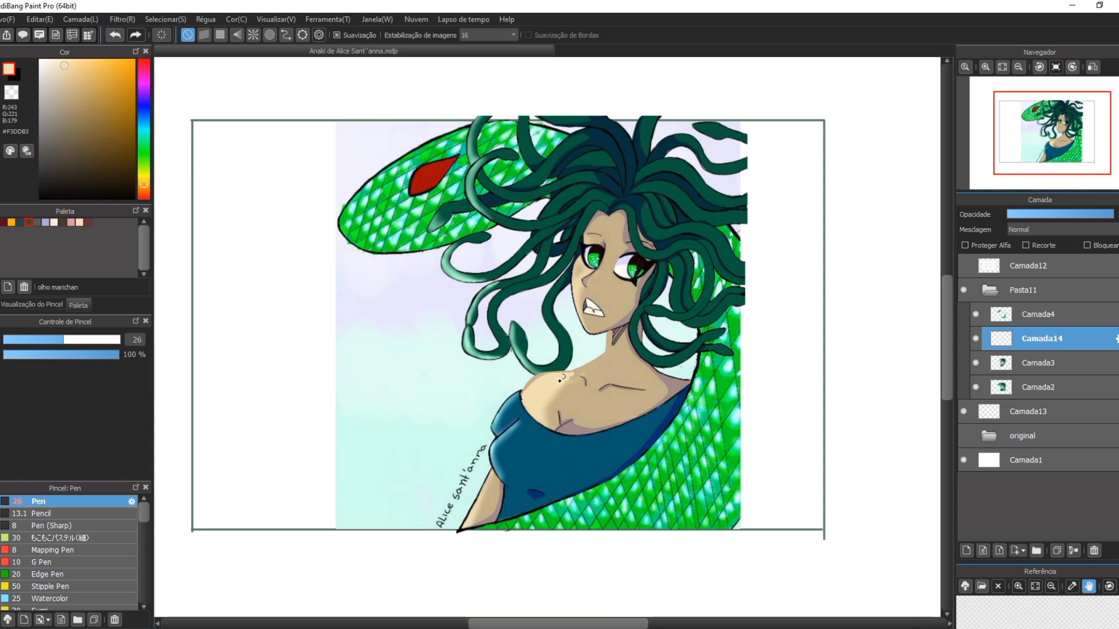
pyautogui.keyDown('alt'); pyautogui.click(528, 408); pyautogui.keyUp('alt')
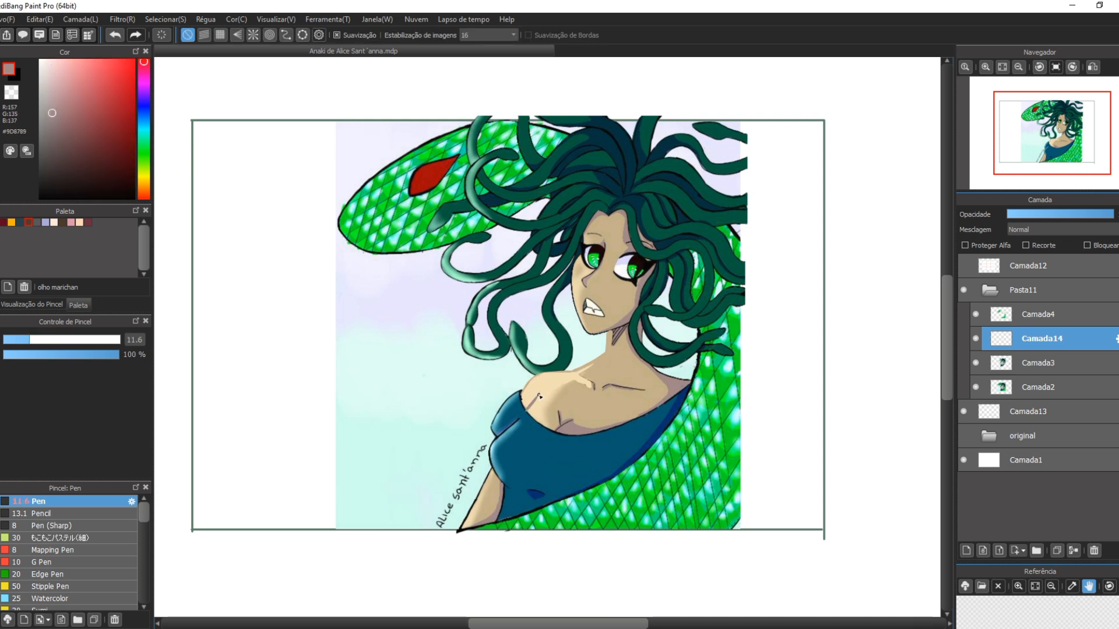
# - Refine the shading of the collarbone, neck and shoulder on Camada14 with skin and shadow colours sampled from the figure
pyautogui.keyDown('alt'); pyautogui.click(657, 374); pyautogui.keyUp('alt')
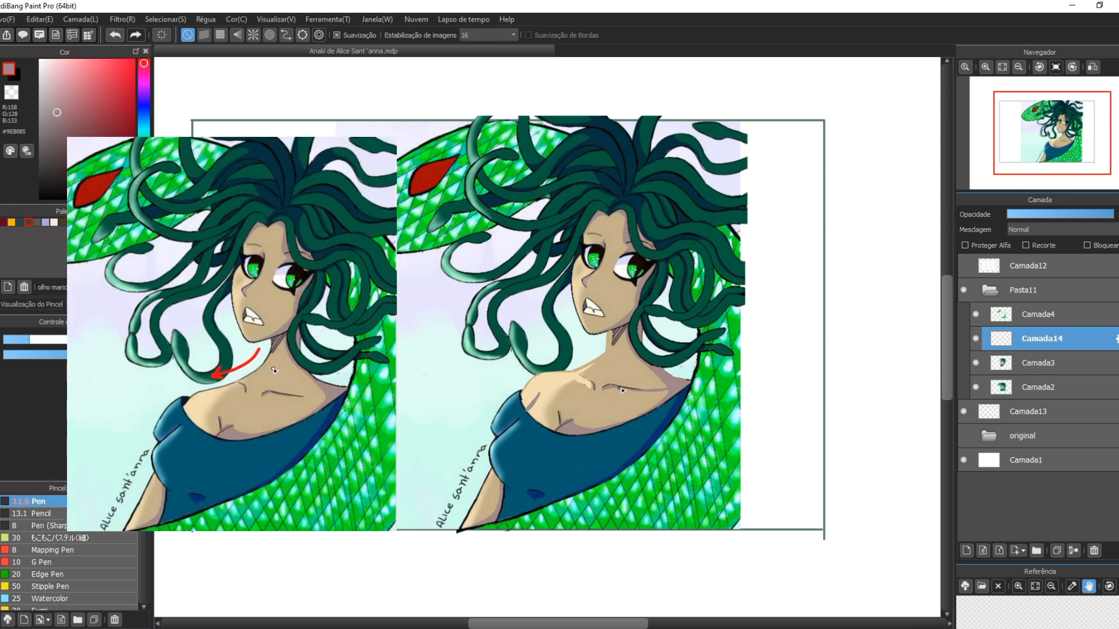
pyautogui.keyDown('alt'); pyautogui.click(580, 384); pyautogui.keyUp('alt')
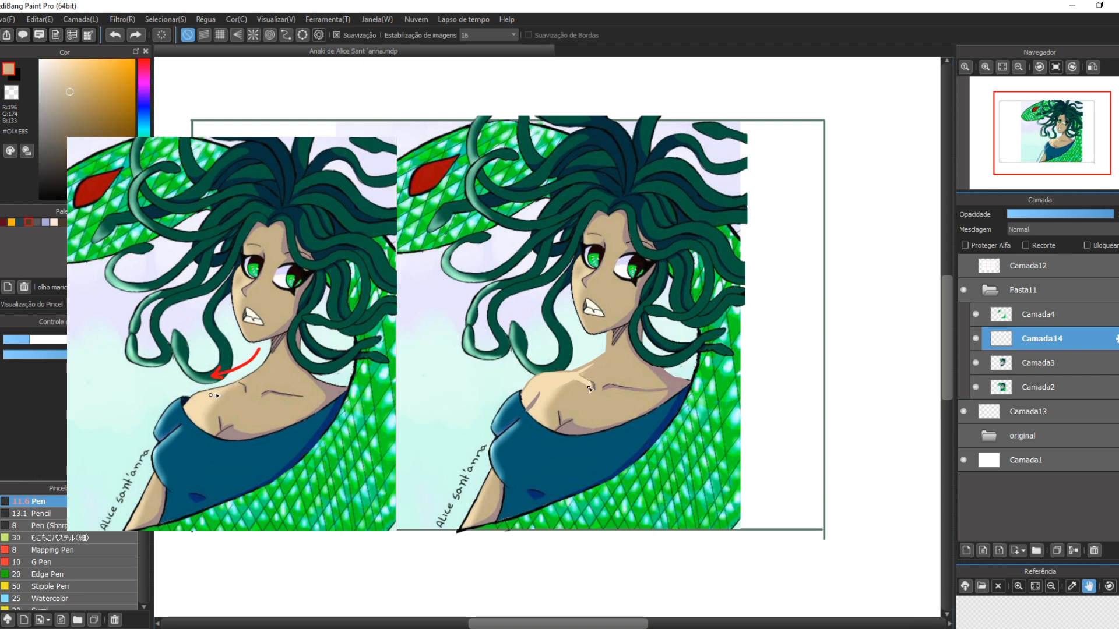
pyautogui.keyDown('alt'); pyautogui.click(609, 335); pyautogui.keyUp('alt')
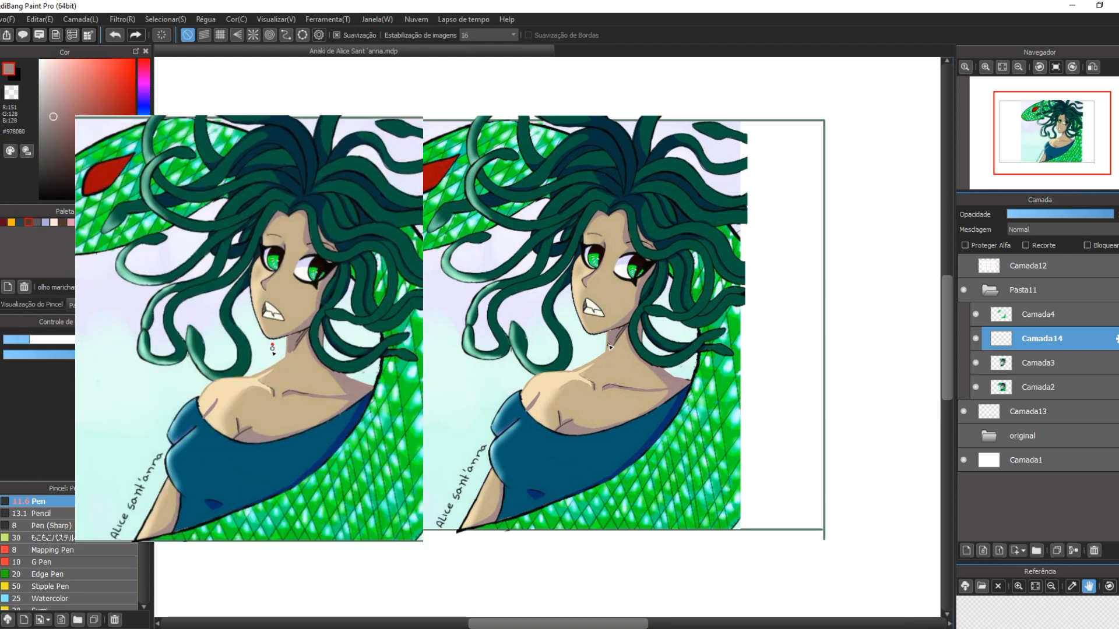
pyautogui.keyDown('alt'); pyautogui.click(542, 398); pyautogui.keyUp('alt')
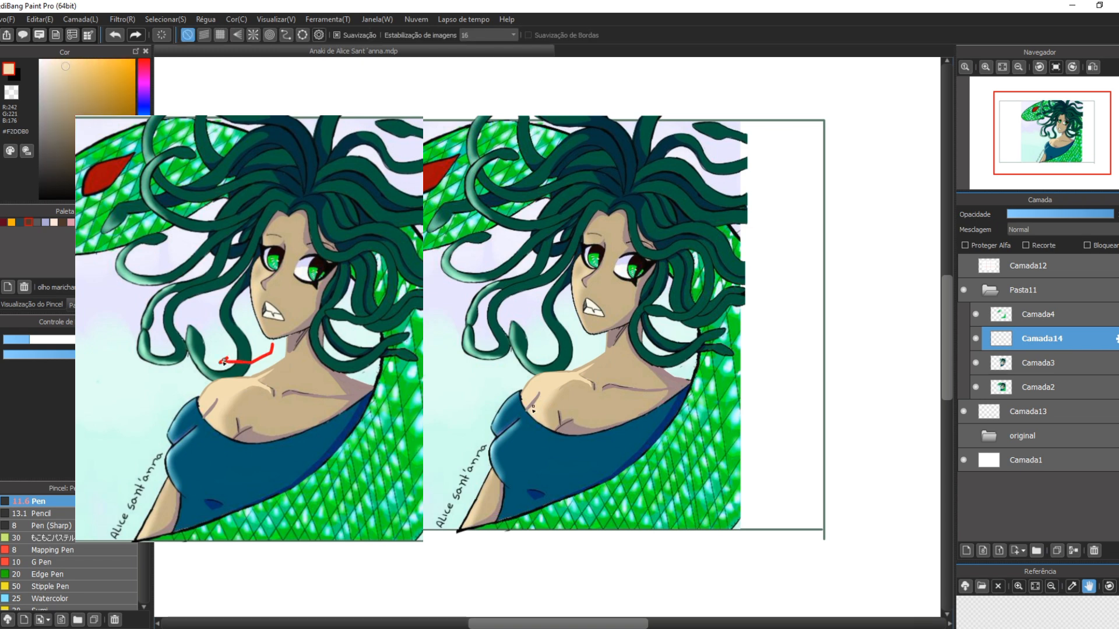
pyautogui.keyDown('alt'); pyautogui.click(679, 380); pyautogui.keyUp('alt')
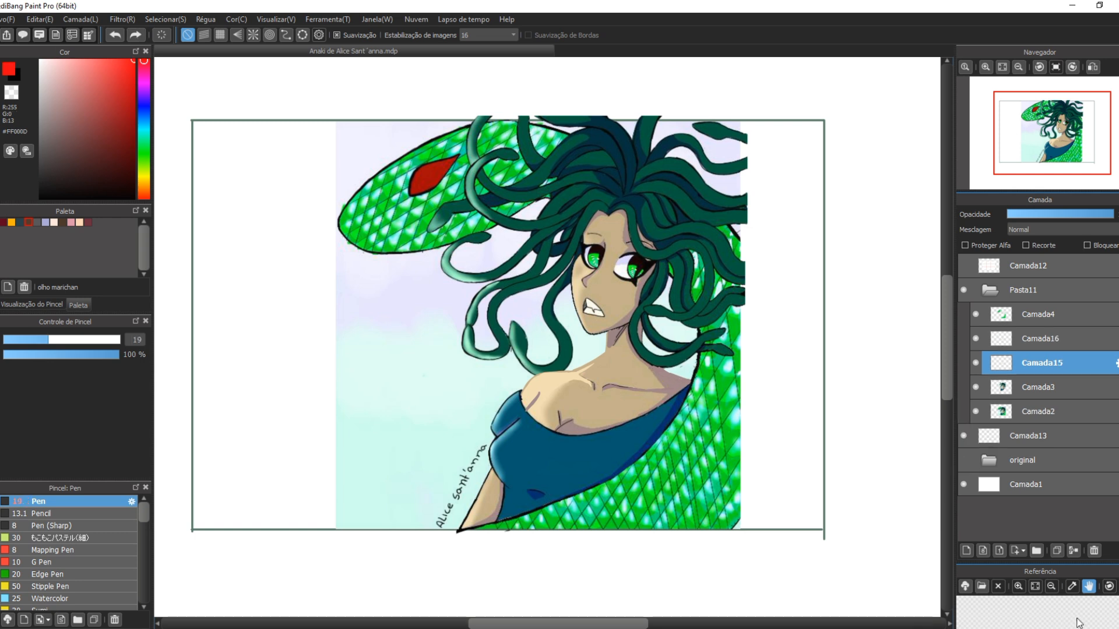
# - Paint dark green hair (#005937) beside the face on Camada17 and outline its strands in black on Camada15
pyautogui.moveTo(670, 328)
pyautogui.mouseDown()
pyautogui.moveTo(730, 272)
pyautogui.moveTo(667, 331)
pyautogui.mouseUp()
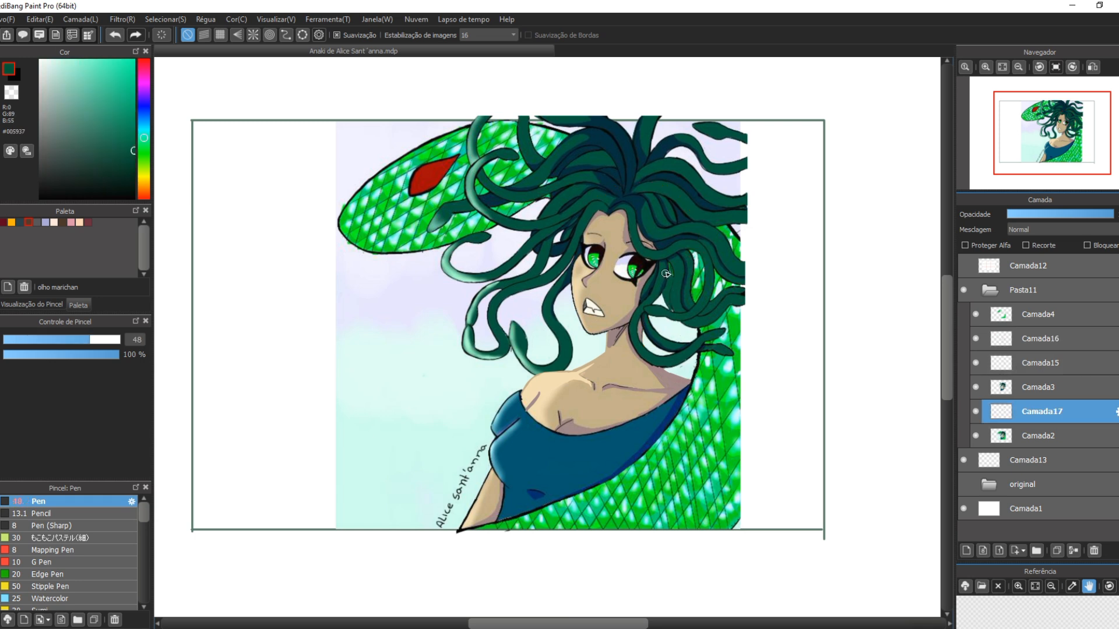
pyautogui.moveTo(665, 274)
pyautogui.mouseDown()
pyautogui.moveTo(670, 332)
pyautogui.moveTo(693, 329)
pyautogui.moveTo(653, 314)
pyautogui.mouseUp()
pyautogui.click(1019, 390)
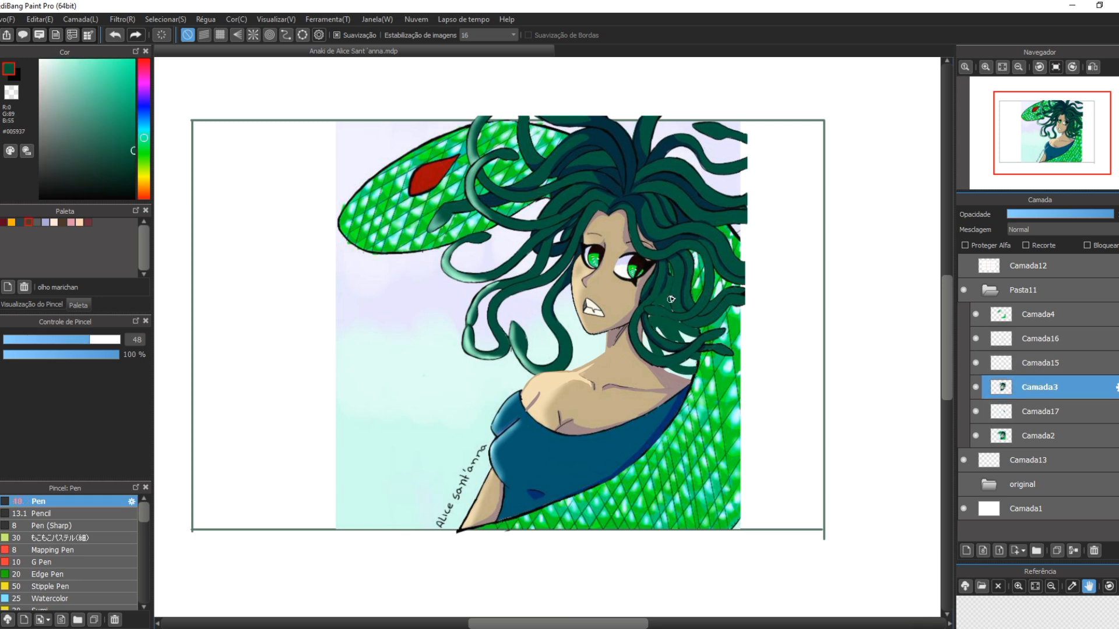
pyautogui.click(1040, 363)
pyautogui.click(47, 341)
pyautogui.click(40, 198)
pyautogui.moveTo(669, 262); pyautogui.dragTo(676, 315)
pyautogui.click(27, 342)
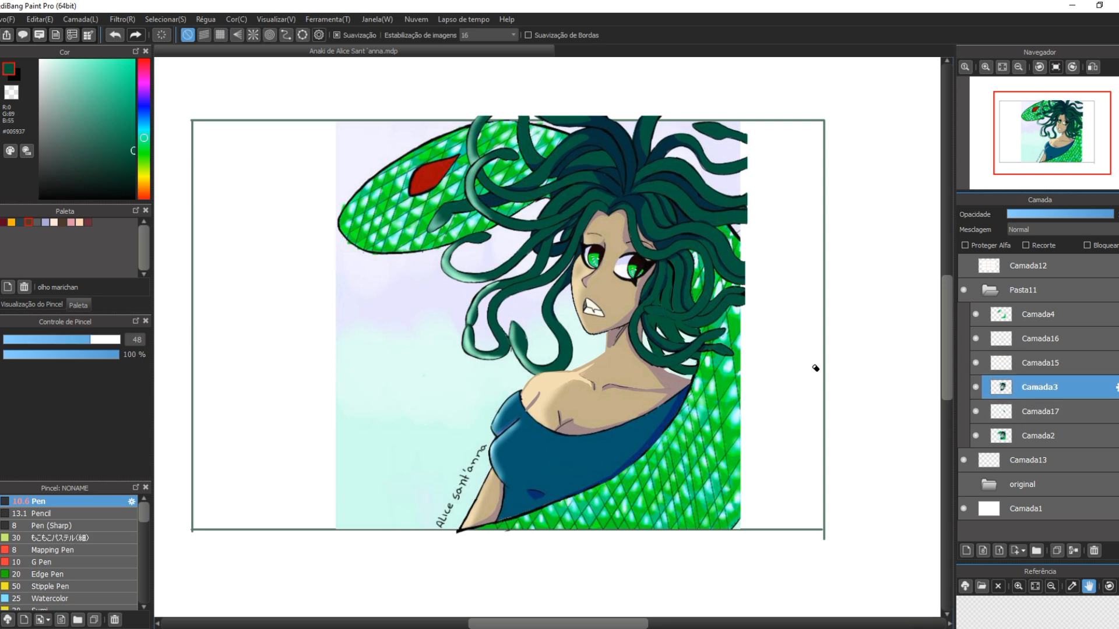
# - Fill more of the hair beside the face with dark green on Camada17 and clean up the overlapping artwork layers with the eraser
pyautogui.click(1040, 411)
pyautogui.click(1037, 315)
pyautogui.click(1038, 387)
pyautogui.click(975, 436)
pyautogui.click(976, 436)
pyautogui.click(1039, 412)
pyautogui.moveTo(690, 254); pyautogui.dragTo(697, 294)
pyautogui.click(1020, 393)
pyautogui.press('e')
pyautogui.click(1037, 315)
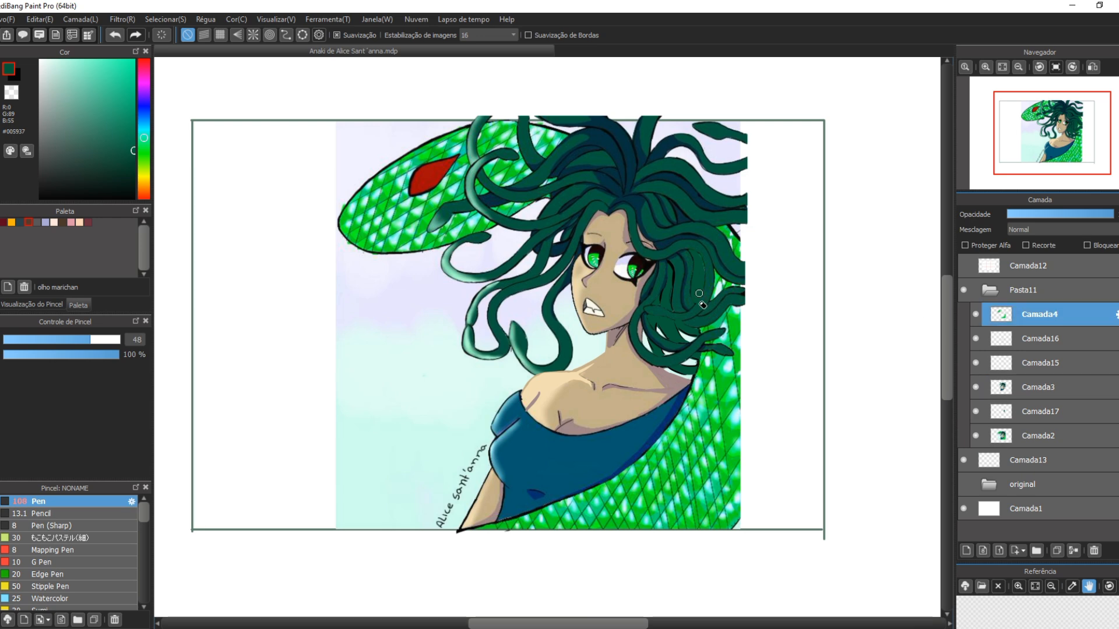
# - Draw black outlines around the outer hair strands beside the face on Camada15
pyautogui.click(1040, 363)
pyautogui.click(41, 198)
pyautogui.click(28, 340)
pyautogui.moveTo(692, 250); pyautogui.dragTo(703, 287)
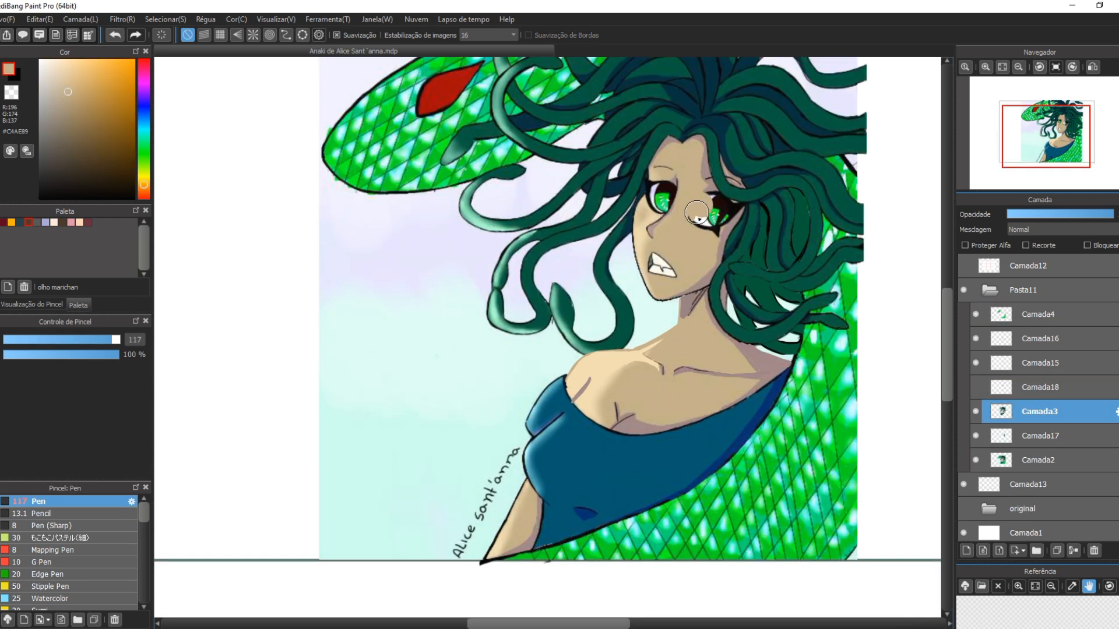
# - Paint over both original eyes on Camada3 in the skin tone, using pen size 117 for the right-hand eye and 44 for the left-hand one
pyautogui.moveTo(711, 227)
pyautogui.mouseDown()
pyautogui.moveTo(713, 203)
pyautogui.moveTo(715, 224)
pyautogui.mouseUp()
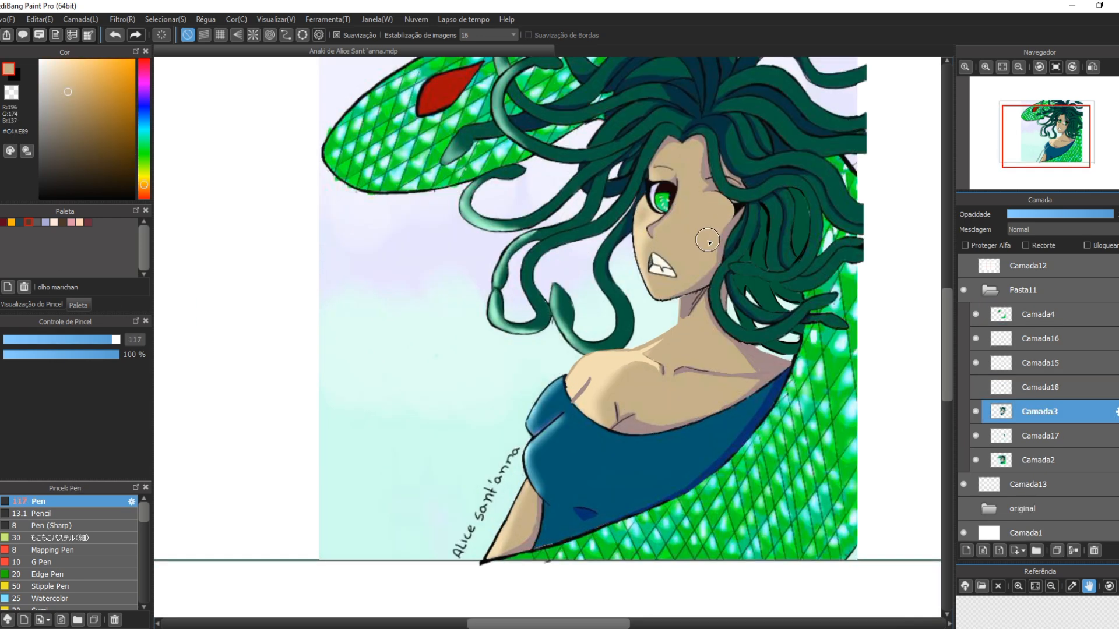
pyautogui.moveTo(107, 338); pyautogui.dragTo(85, 339)
pyautogui.moveTo(662, 200); pyautogui.dragTo(669, 193)
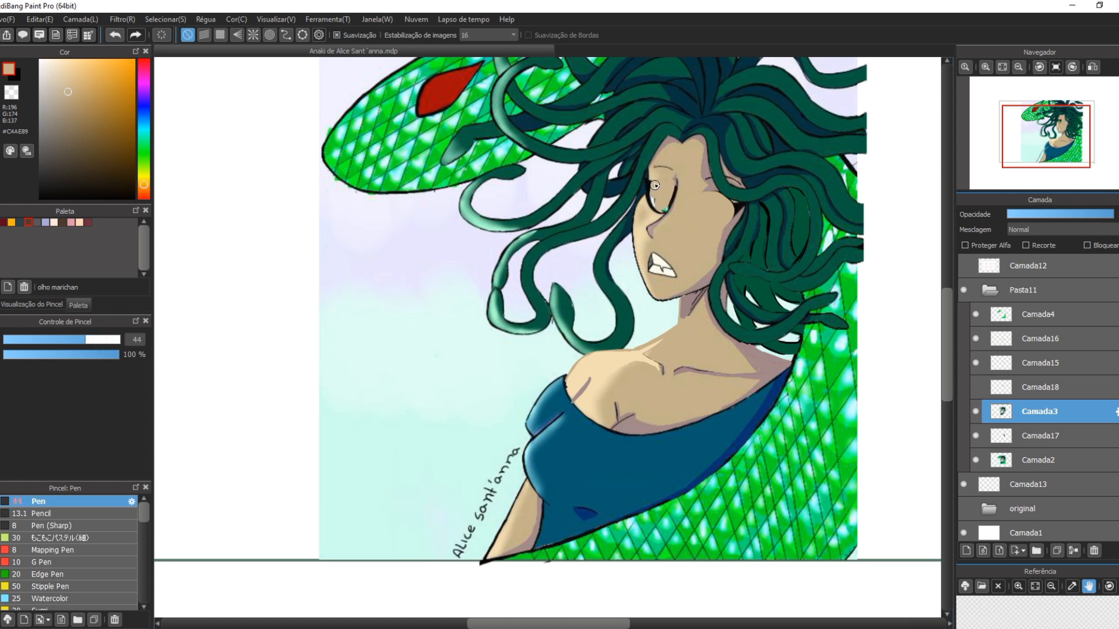
pyautogui.moveTo(658, 194); pyautogui.dragTo(664, 206)
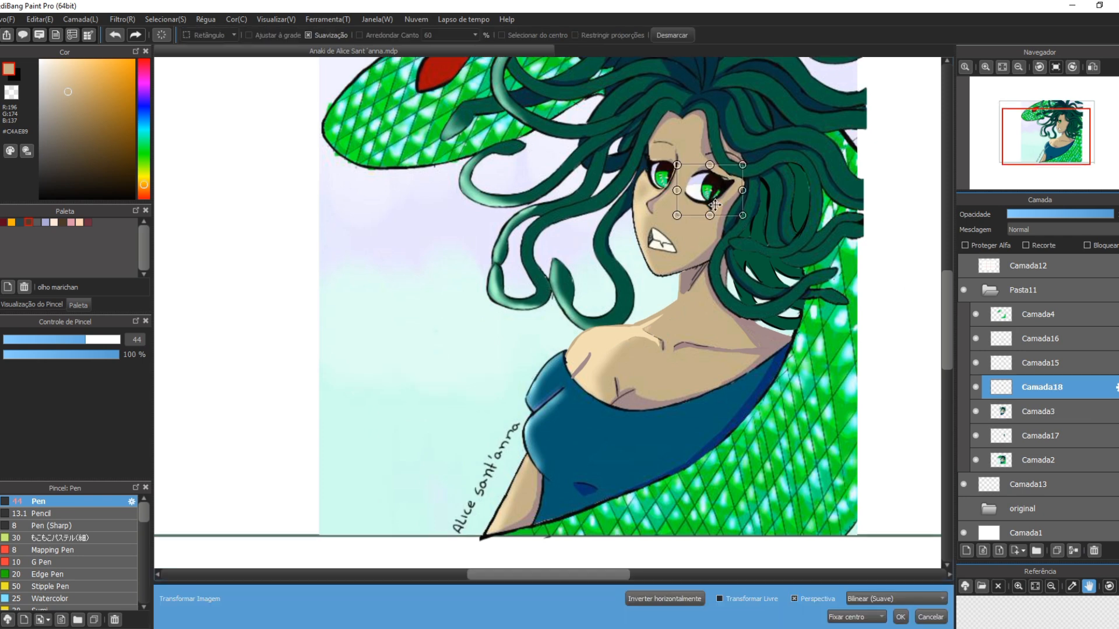
# - Reposition the copied right-hand eye on Camada18, and lasso and transform the left-hand eye to make it slimmer
pyautogui.moveTo(735, 204)
pyautogui.mouseDown()
pyautogui.moveTo(768, 199)
pyautogui.moveTo(729, 209)
pyautogui.mouseUp()
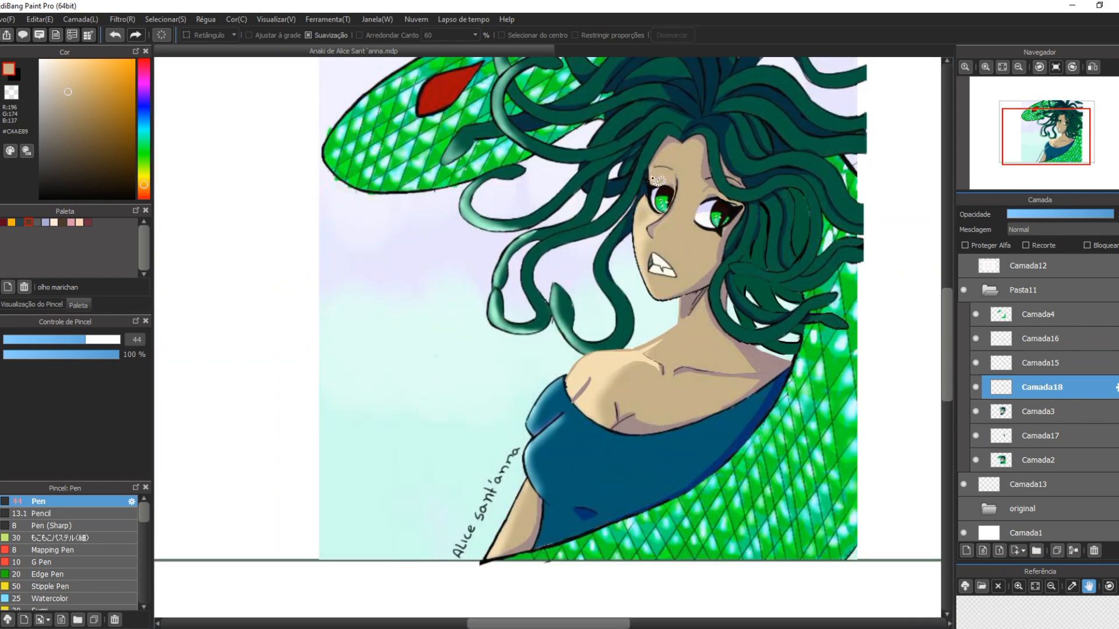
pyautogui.moveTo(657, 180)
pyautogui.mouseDown()
pyautogui.moveTo(650, 216)
pyautogui.moveTo(682, 187)
pyautogui.moveTo(670, 180)
pyautogui.mouseUp()
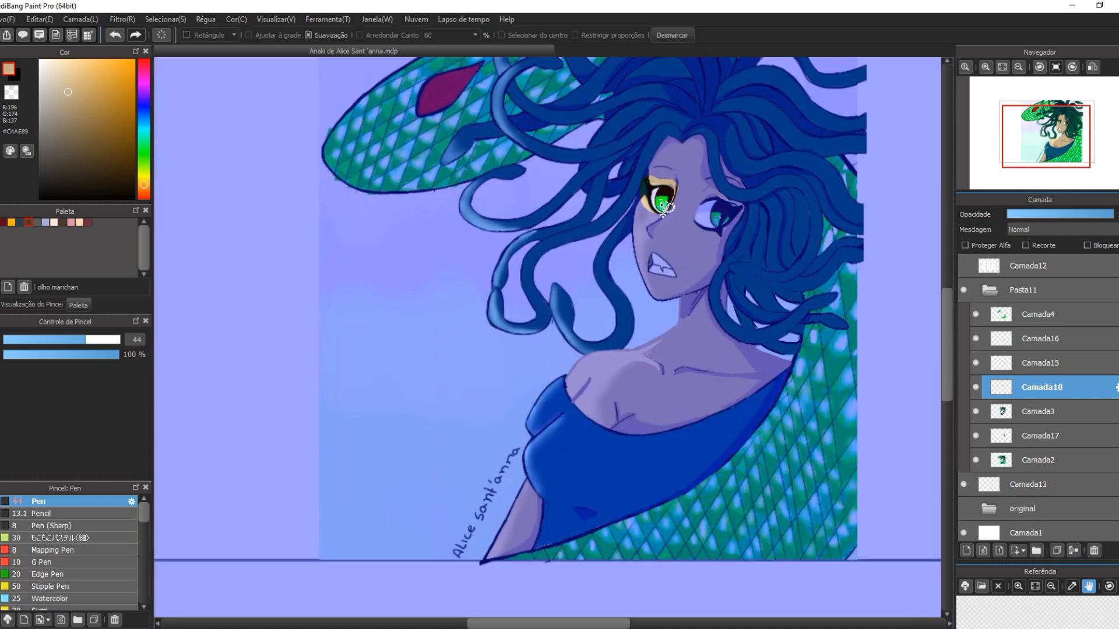
pyautogui.hotkey('ctrl', 't')
pyautogui.moveTo(689, 184); pyautogui.dragTo(670, 184)
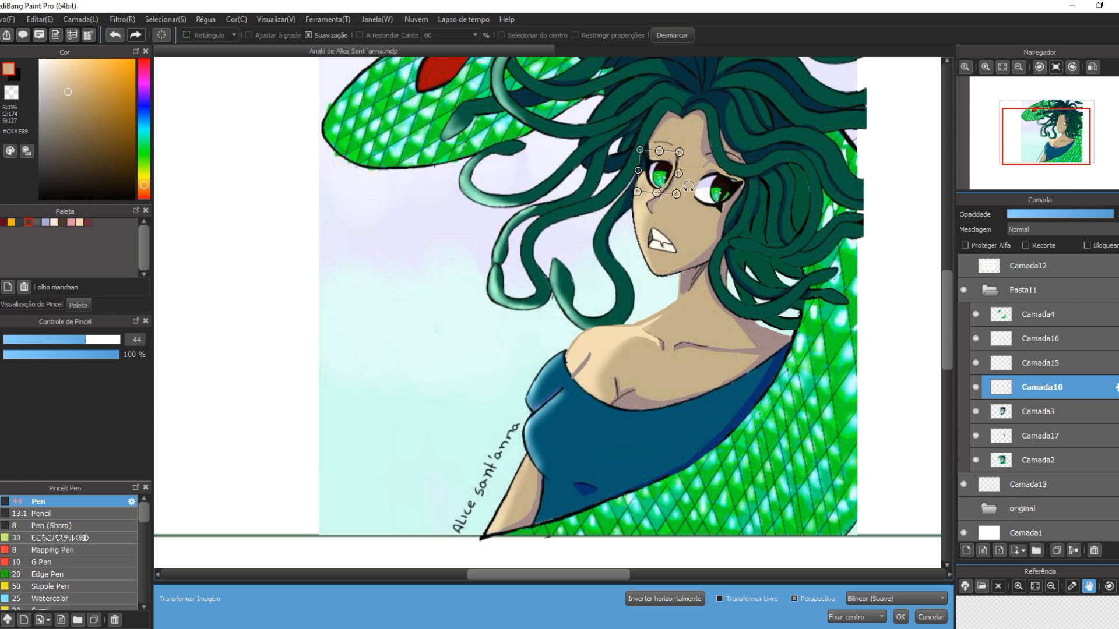
pyautogui.press('Return')
pyautogui.hotkey('ctrl', 'd')
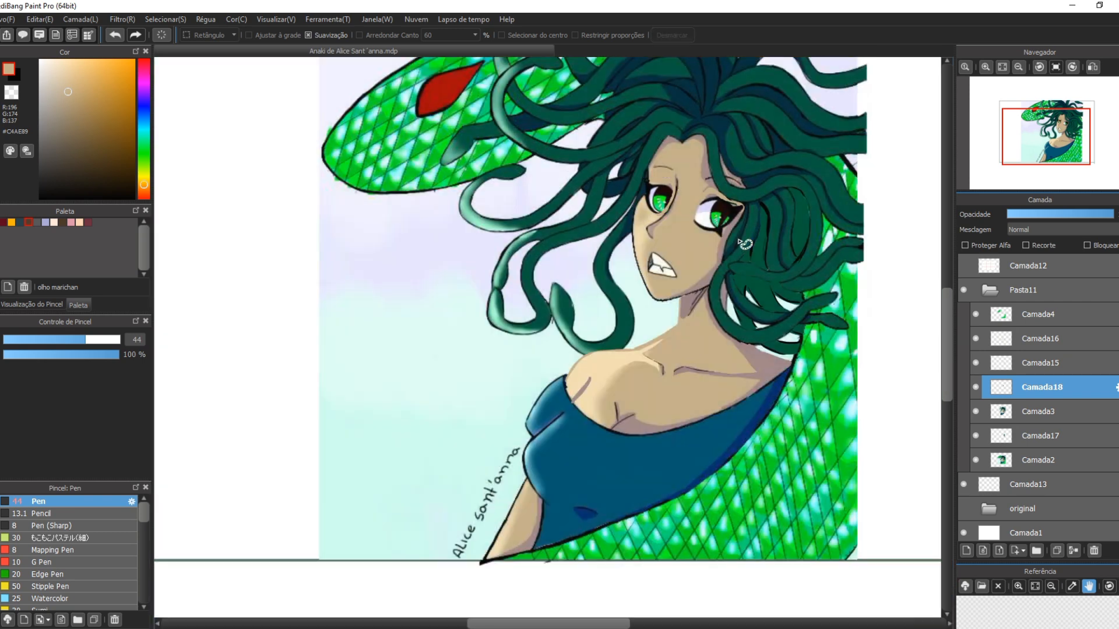
# - Pick up a face colour near the right-hand eye with the pen and toggle the visibility of the eye layer Camada18
pyautogui.press('b')
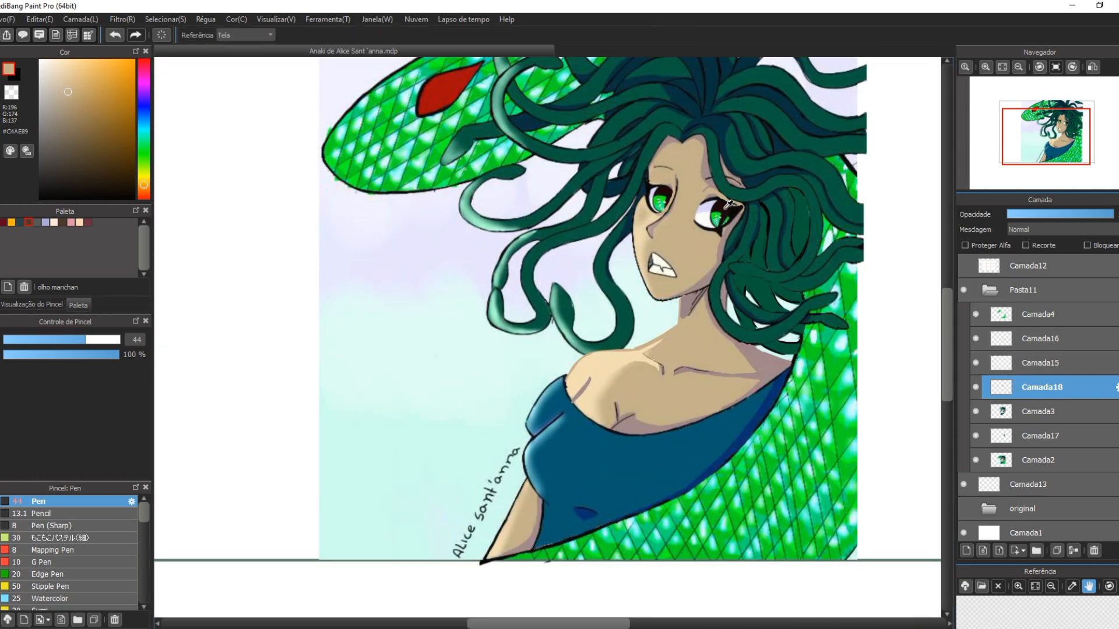
pyautogui.keyDown('alt'); pyautogui.click(706, 201); pyautogui.keyUp('alt')
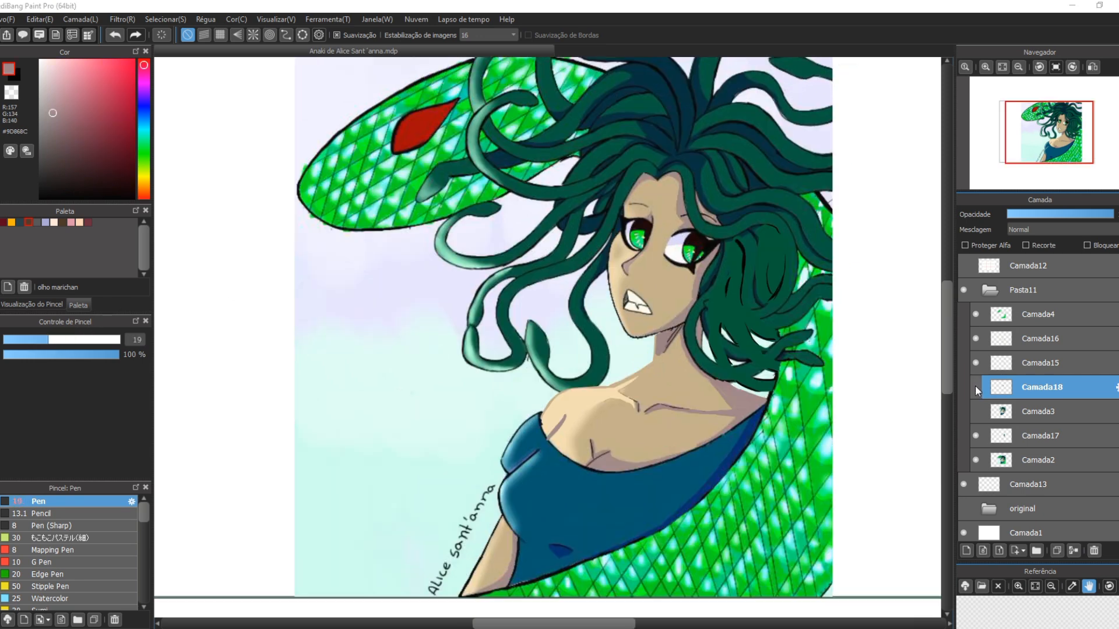
pyautogui.click(975, 387)
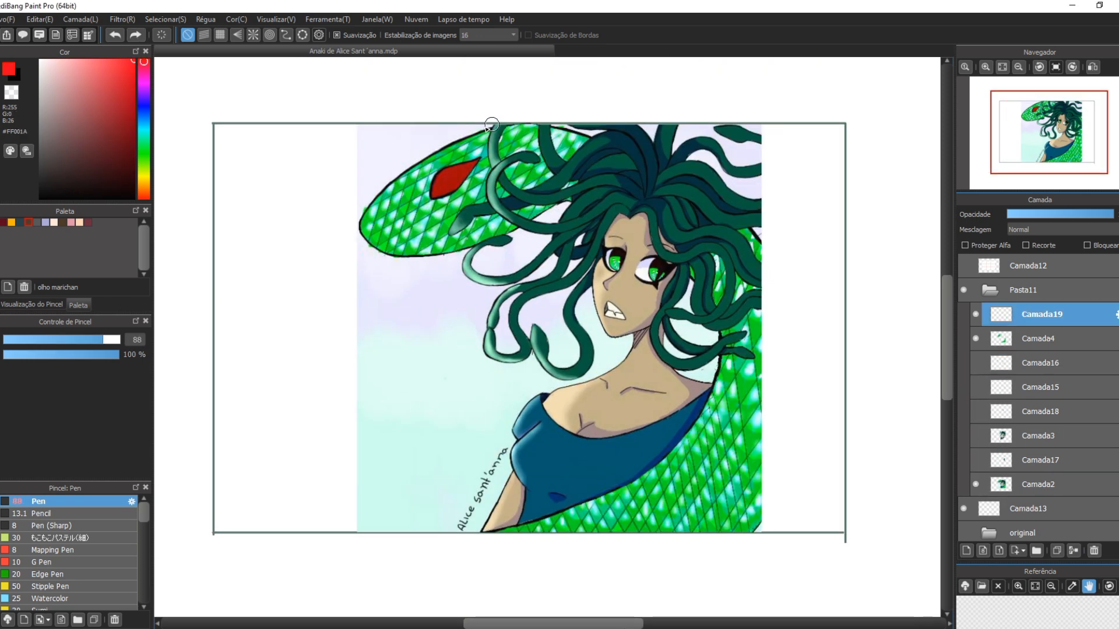
# - Trace the large snake's full body in red on Camada19 with a size 88 pen, continuing its outline behind the hair and past the canvas edge
pyautogui.moveTo(491, 126)
pyautogui.mouseDown()
pyautogui.moveTo(485, 244)
pyautogui.moveTo(584, 198)
pyautogui.moveTo(610, 145)
pyautogui.moveTo(774, 233)
pyautogui.moveTo(775, 248)
pyautogui.mouseUp()
pyautogui.moveTo(584, 198)
pyautogui.mouseDown()
pyautogui.moveTo(662, 236)
pyautogui.moveTo(709, 311)
pyautogui.moveTo(684, 413)
pyautogui.moveTo(493, 530)
pyautogui.mouseUp()
pyautogui.moveTo(772, 236)
pyautogui.mouseDown()
pyautogui.moveTo(790, 274)
pyautogui.moveTo(747, 529)
pyautogui.mouseUp()
pyautogui.moveTo(492, 531); pyautogui.dragTo(747, 530)
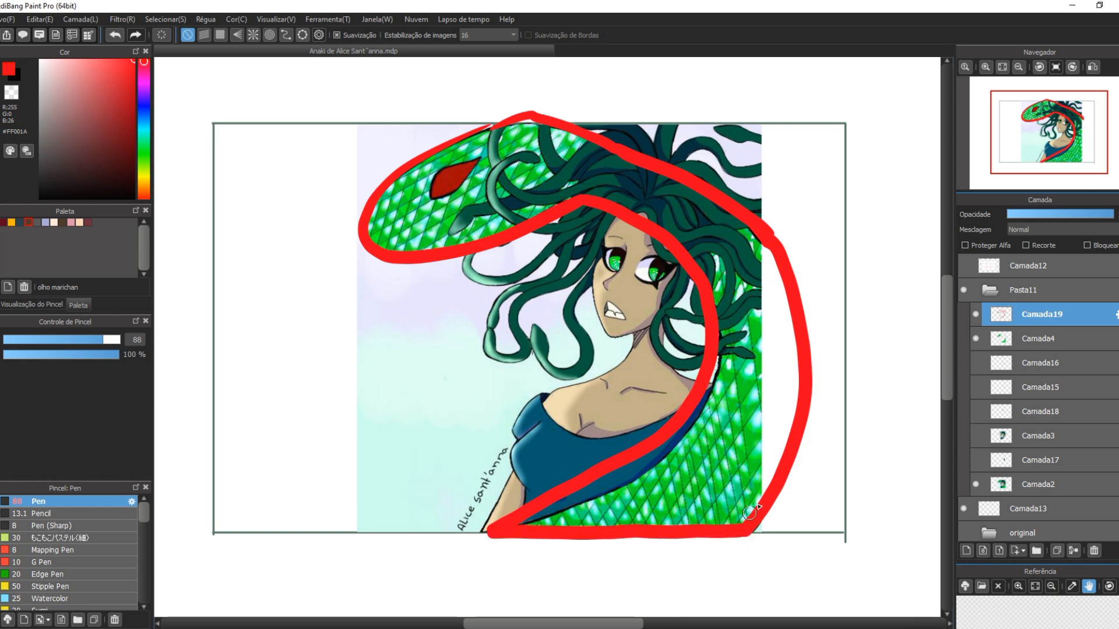
# - Draw red arrows with a size 28 pen marking the snake's direction and its width behind the head and beside the torso
pyautogui.press('[')
pyautogui.moveTo(453, 118)
pyautogui.mouseDown()
pyautogui.moveTo(533, 93)
pyautogui.moveTo(671, 144)
pyautogui.mouseUp()
pyautogui.moveTo(664, 184); pyautogui.dragTo(647, 210)
pyautogui.moveTo(670, 443); pyautogui.dragTo(762, 447)
pyautogui.moveTo(678, 443); pyautogui.dragTo(688, 448)
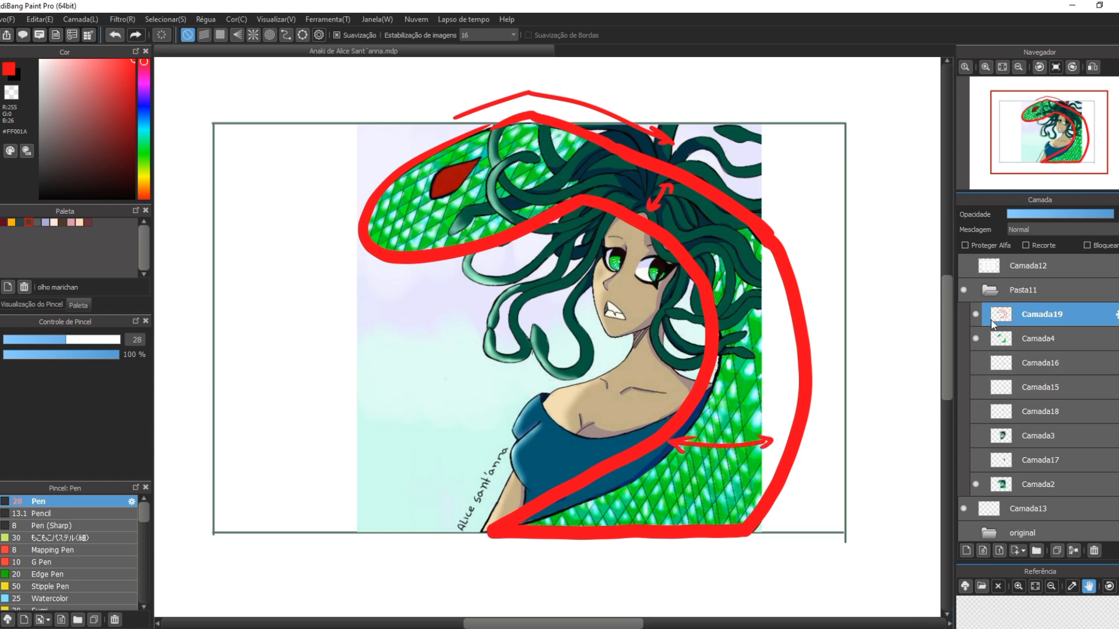
# - Paint a wider snake body on Camada16 in green #00D719 with a size 147 pen, arching beyond the canvas edge
pyautogui.click(1026, 364)
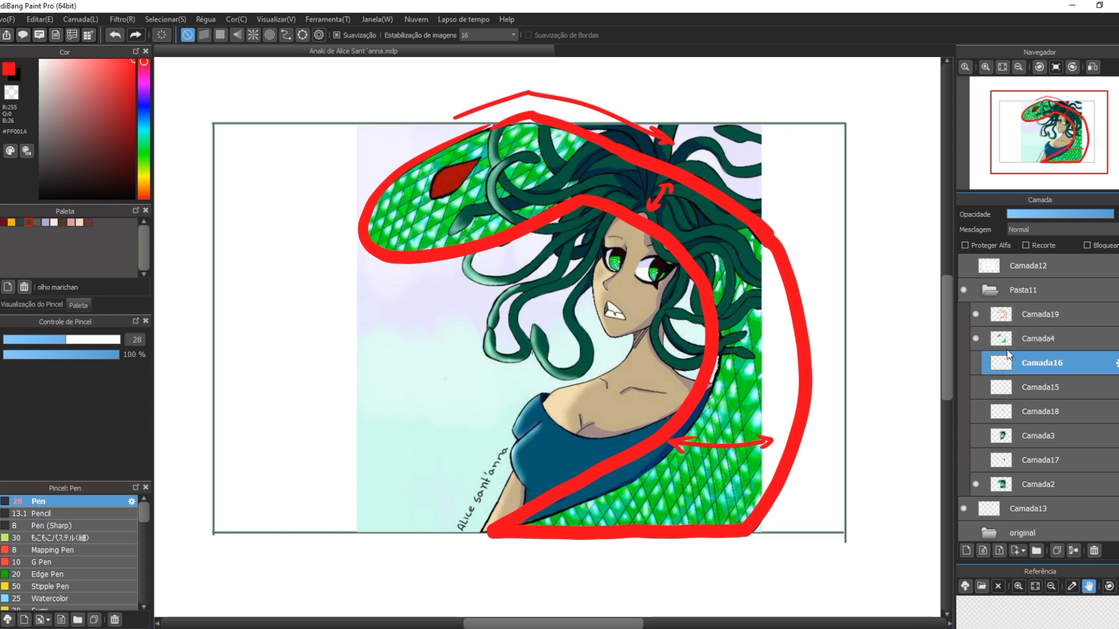
pyautogui.moveTo(512, 125)
pyautogui.mouseDown()
pyautogui.moveTo(600, 129)
pyautogui.moveTo(725, 163)
pyautogui.moveTo(787, 195)
pyautogui.moveTo(603, 121)
pyautogui.moveTo(808, 218)
pyautogui.mouseUp()
pyautogui.moveTo(815, 301)
pyautogui.mouseDown()
pyautogui.moveTo(778, 408)
pyautogui.moveTo(775, 256)
pyautogui.moveTo(807, 292)
pyautogui.moveTo(811, 258)
pyautogui.moveTo(716, 179)
pyautogui.mouseUp()
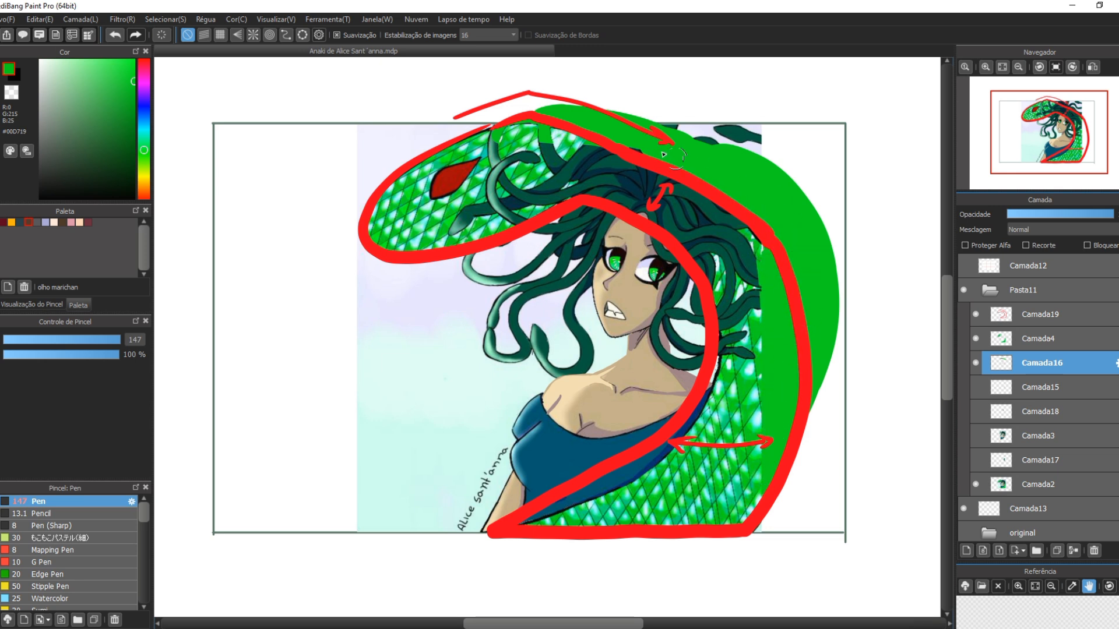
pyautogui.moveTo(608, 120)
pyautogui.mouseDown()
pyautogui.moveTo(763, 181)
pyautogui.moveTo(656, 122)
pyautogui.moveTo(744, 160)
pyautogui.moveTo(627, 113)
pyautogui.moveTo(723, 149)
pyautogui.mouseUp()
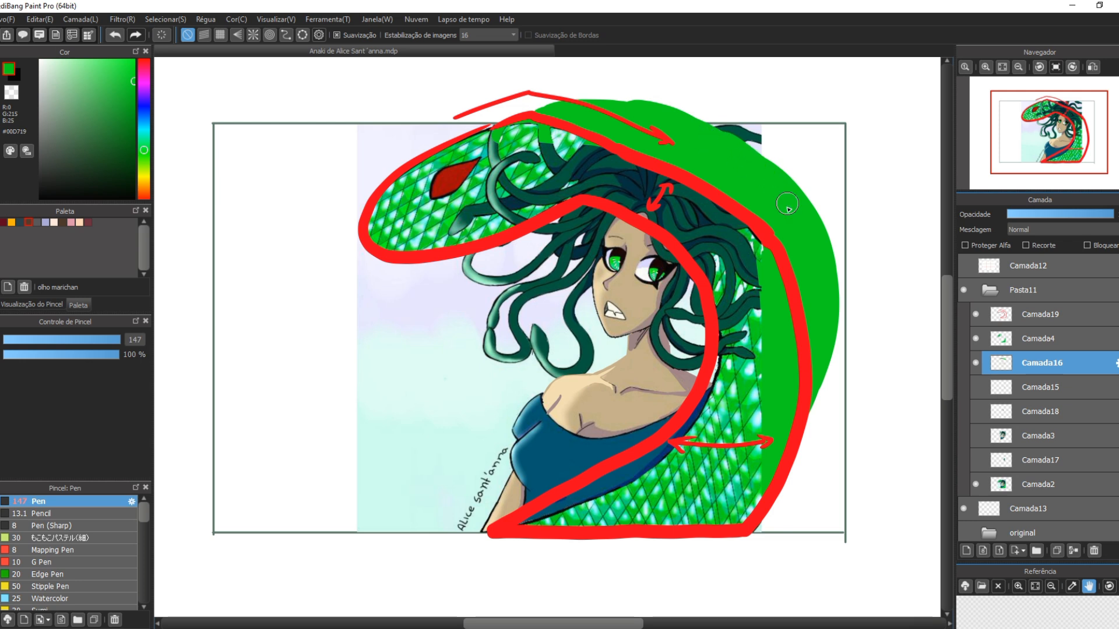
pyautogui.moveTo(796, 255)
pyautogui.mouseDown()
pyautogui.moveTo(815, 402)
pyautogui.moveTo(786, 460)
pyautogui.moveTo(813, 420)
pyautogui.moveTo(787, 490)
pyautogui.mouseUp()
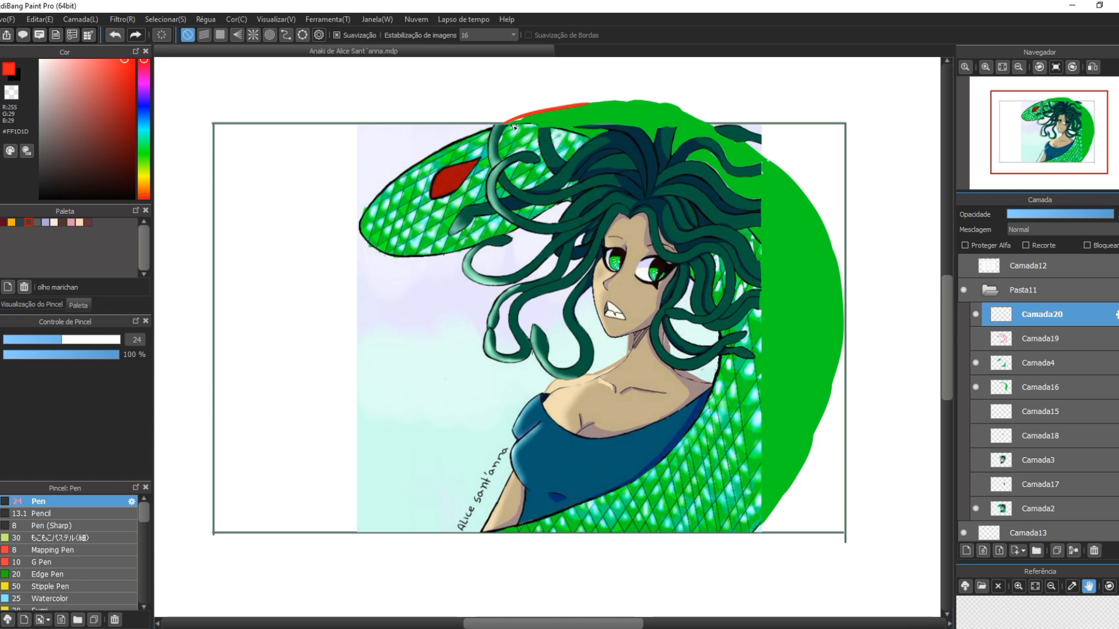
# - Trace the widened snake body's inner and outer contours in red on Camada20 with a size 24 pen and mark its thickness
pyautogui.moveTo(646, 103)
pyautogui.mouseDown()
pyautogui.moveTo(703, 116)
pyautogui.moveTo(764, 154)
pyautogui.mouseUp()
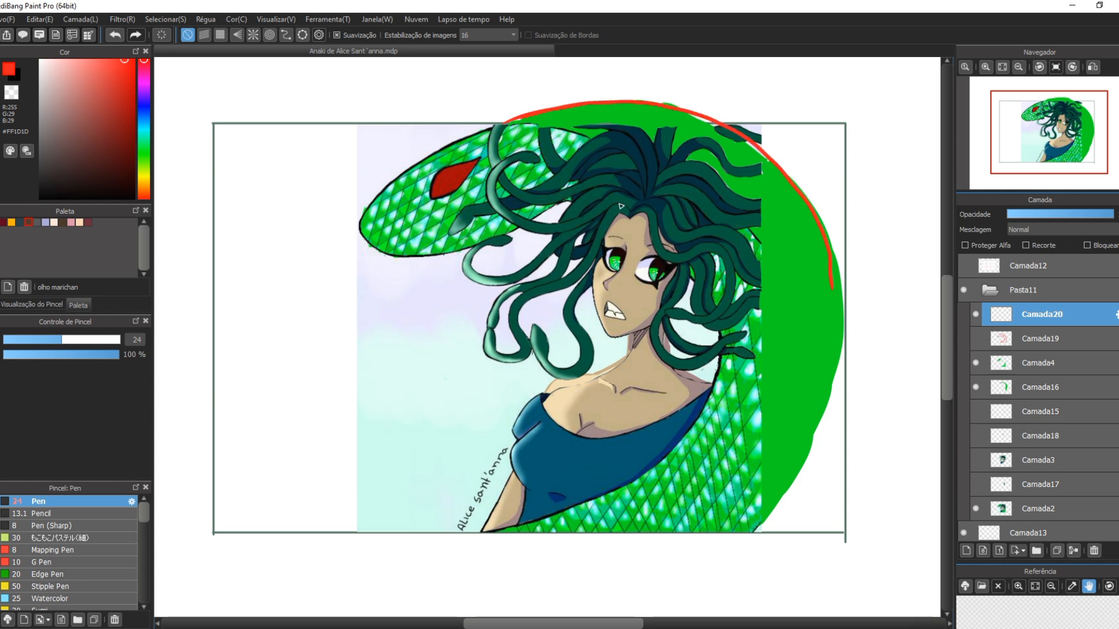
pyautogui.moveTo(670, 237)
pyautogui.mouseDown()
pyautogui.moveTo(705, 283)
pyautogui.moveTo(716, 341)
pyautogui.mouseUp()
pyautogui.moveTo(670, 445)
pyautogui.mouseDown()
pyautogui.moveTo(615, 487)
pyautogui.moveTo(500, 537)
pyautogui.mouseUp()
pyautogui.moveTo(679, 222); pyautogui.dragTo(750, 167)
pyautogui.moveTo(514, 122)
pyautogui.mouseDown()
pyautogui.moveTo(651, 109)
pyautogui.moveTo(790, 166)
pyautogui.mouseUp()
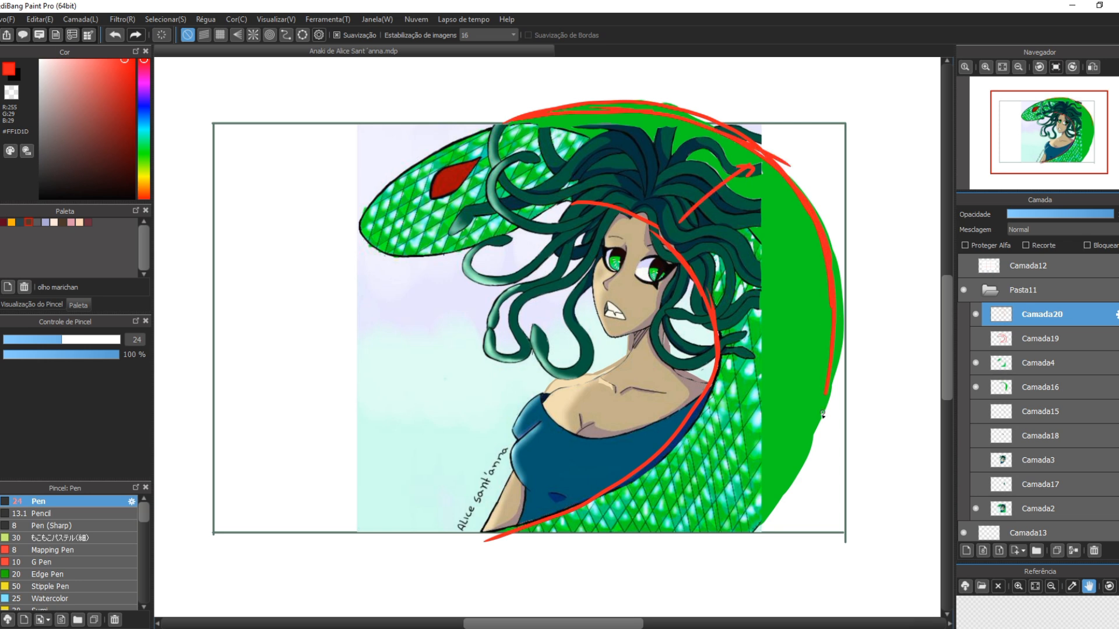
pyautogui.moveTo(843, 310)
pyautogui.mouseDown()
pyautogui.moveTo(775, 499)
pyautogui.moveTo(748, 531)
pyautogui.mouseUp()
pyautogui.moveTo(800, 455); pyautogui.dragTo(746, 534)
pyautogui.moveTo(574, 204); pyautogui.dragTo(576, 502)
pyautogui.moveTo(681, 209); pyautogui.dragTo(696, 226)
pyautogui.moveTo(691, 443); pyautogui.dragTo(786, 458)
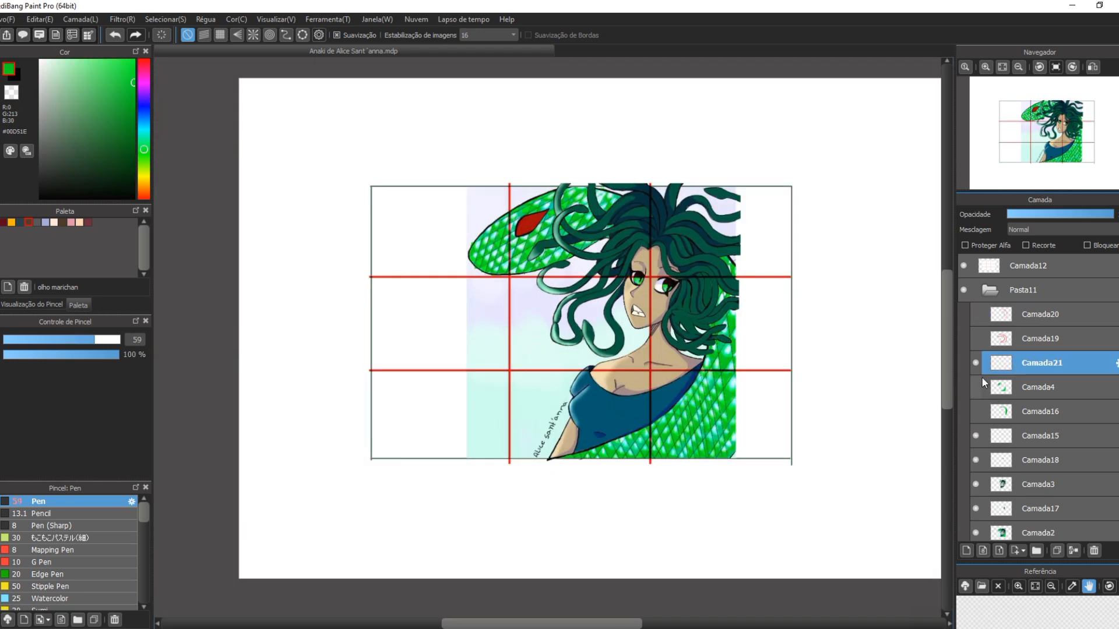
# - Lasso the snake's head on Camada4 and move it lower and farther away from the hair
pyautogui.click(992, 389)
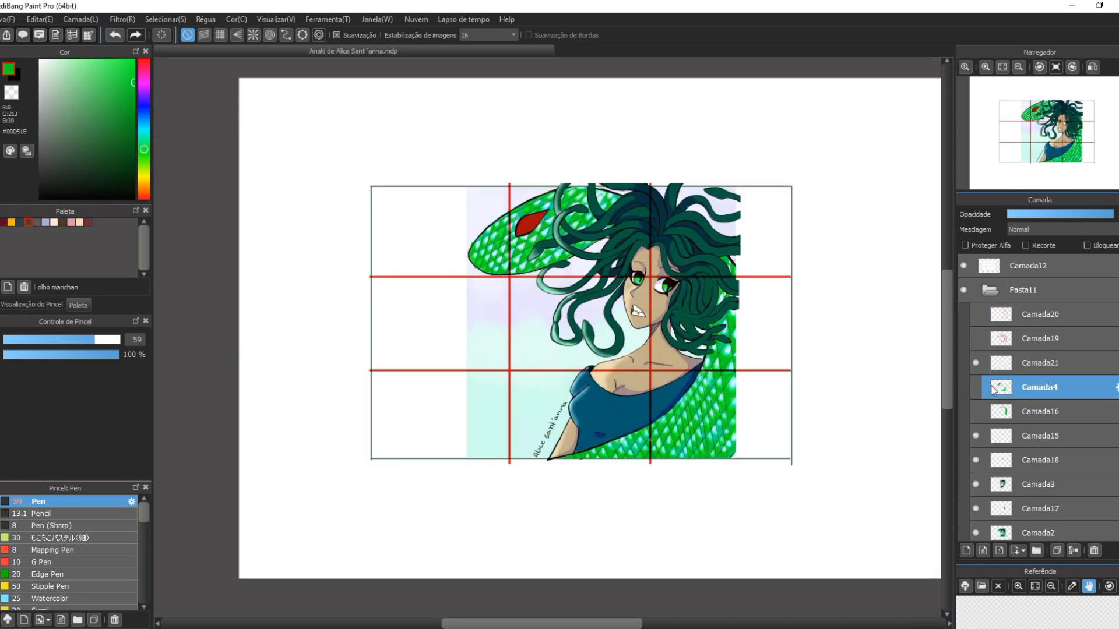
pyautogui.press('m')
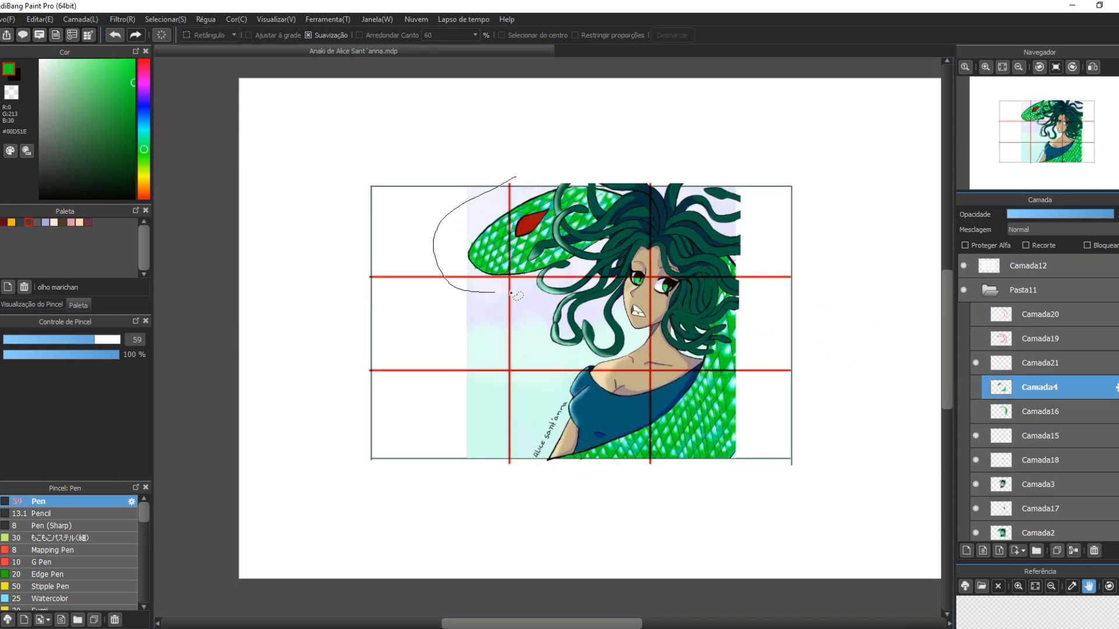
pyautogui.moveTo(616, 254)
pyautogui.mouseDown()
pyautogui.moveTo(573, 176)
pyautogui.moveTo(560, 175)
pyautogui.mouseUp()
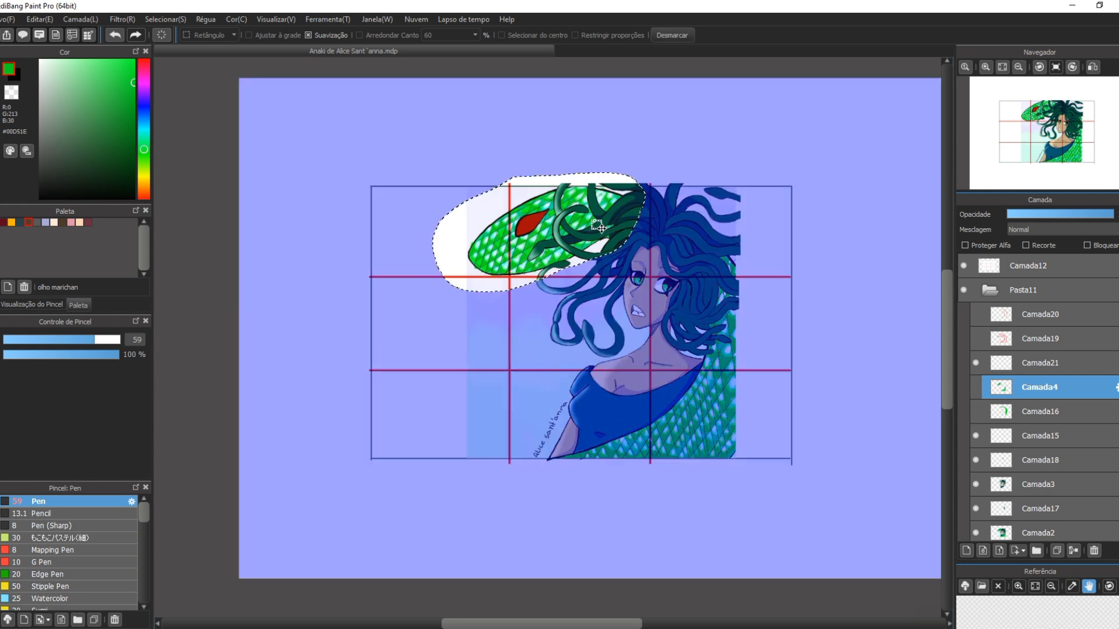
pyautogui.hotkey('ctrl', 't')
pyautogui.moveTo(566, 227); pyautogui.dragTo(541, 259)
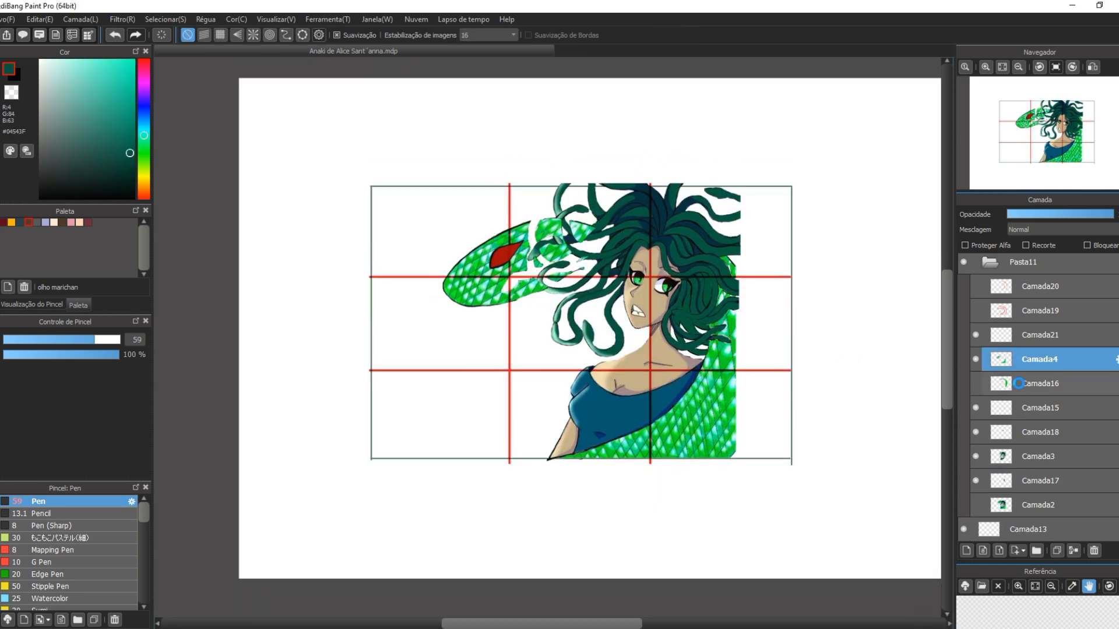
# - Repaint the snake's body on Camada16 in muted green #7AC582 with a size 141 pen, covering the hair and joining the head
pyautogui.click(1017, 383)
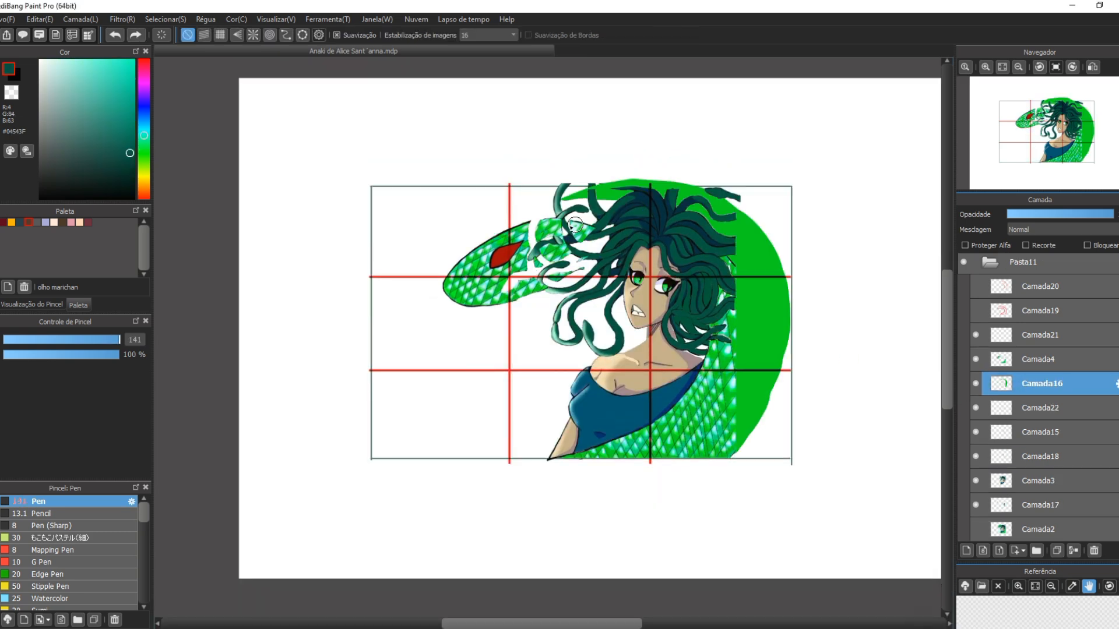
pyautogui.press('g')
pyautogui.click(615, 198)
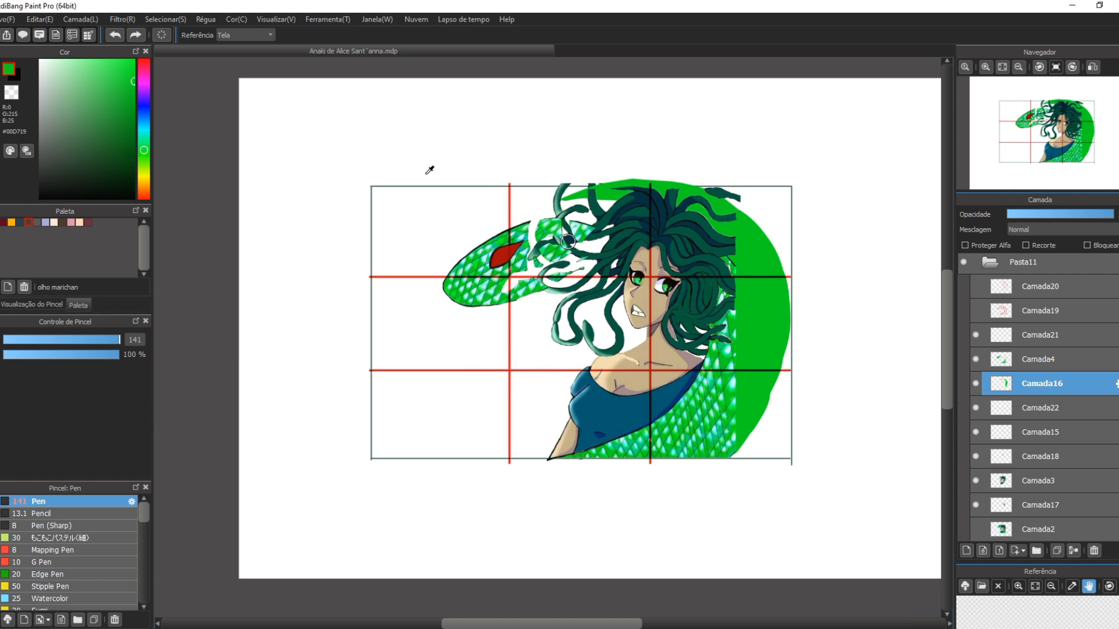
pyautogui.press('b')
pyautogui.moveTo(519, 216)
pyautogui.mouseDown()
pyautogui.moveTo(583, 245)
pyautogui.moveTo(559, 204)
pyautogui.moveTo(615, 233)
pyautogui.moveTo(729, 245)
pyautogui.moveTo(772, 350)
pyautogui.moveTo(707, 472)
pyautogui.mouseUp()
pyautogui.press('b')
pyautogui.moveTo(725, 278); pyautogui.dragTo(728, 368)
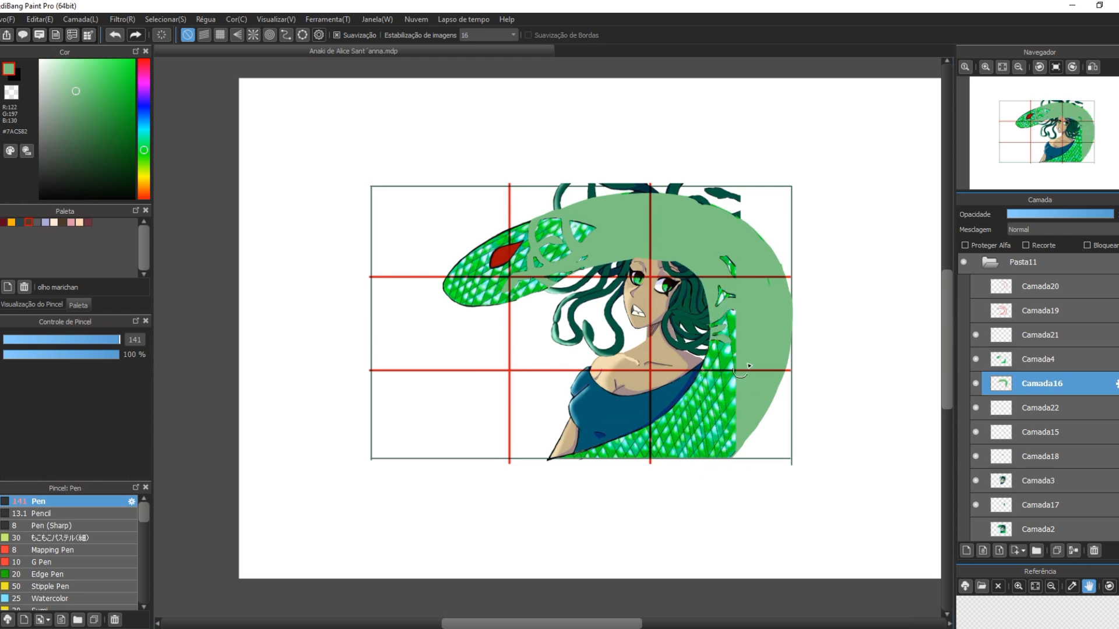
# - Transform the snake's head on Camada4, rotating it so that it points more steeply downward
pyautogui.click(1040, 359)
pyautogui.hotkey('ctrl', 't')
pyautogui.moveTo(420, 192)
pyautogui.mouseDown()
pyautogui.moveTo(462, 278)
pyautogui.moveTo(473, 272)
pyautogui.mouseUp()
pyautogui.press('Return')
# - Repaint the neck on Camada16 so the arched body connects smoothly with the rotated head
pyautogui.click(1040, 383)
pyautogui.moveTo(522, 230); pyautogui.dragTo(626, 194)
pyautogui.press('b')
pyautogui.moveTo(523, 305)
pyautogui.mouseDown()
pyautogui.moveTo(595, 270)
pyautogui.moveTo(688, 273)
pyautogui.mouseUp()
pyautogui.press('e')
pyautogui.press('b')
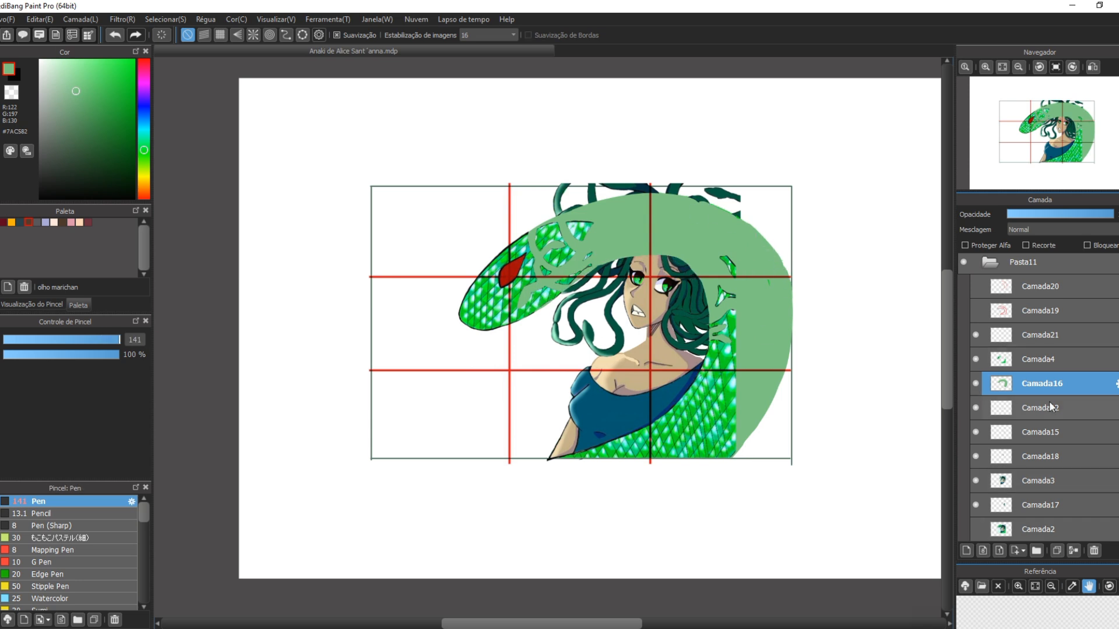
# - Hide the composition grid layer Camada12 and sample the bright green of the snake's scales from Camada4
pyautogui.click(1040, 359)
pyautogui.click(975, 359)
pyautogui.click(975, 359)
pyautogui.scroll(1, 1037, 349)
pyautogui.click(963, 265)
pyautogui.press('i')
pyautogui.click(723, 362)
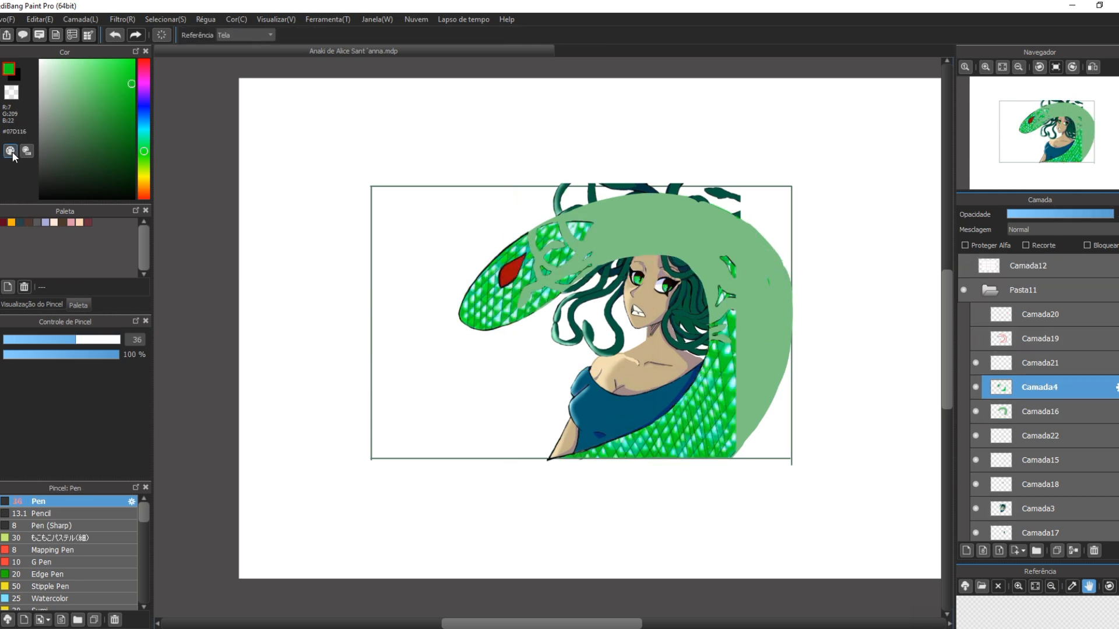
pyautogui.click(10, 150)
pyautogui.click(707, 425)
# - Paint the snake's head and lower body in green #7AC582 on Camada16 and erase the overflow along the bottom edge
pyautogui.press('b')
pyautogui.click(1040, 411)
pyautogui.keyDown('alt'); pyautogui.click(594, 221); pyautogui.keyUp('alt')
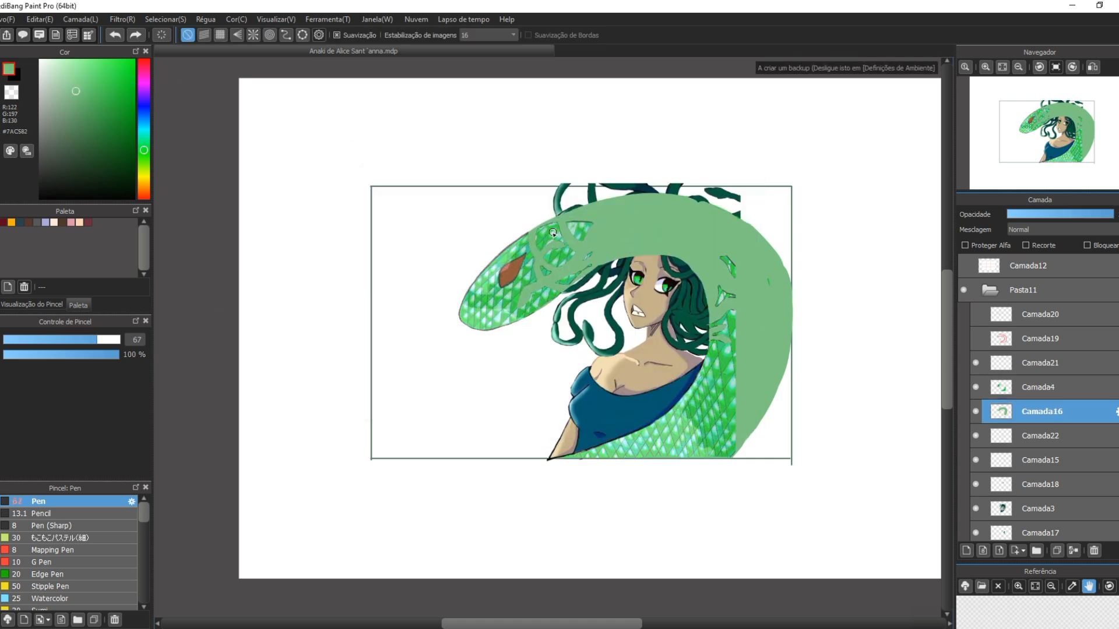
pyautogui.moveTo(513, 315)
pyautogui.mouseDown()
pyautogui.moveTo(487, 282)
pyautogui.moveTo(523, 303)
pyautogui.mouseUp()
pyautogui.moveTo(685, 405)
pyautogui.mouseDown()
pyautogui.moveTo(571, 462)
pyautogui.moveTo(713, 437)
pyautogui.mouseUp()
pyautogui.press('e')
pyautogui.moveTo(720, 467); pyautogui.dragTo(556, 463)
# - Paint the snake's eye on Camada16 in the sampled reddish brown and hide the old scale layer Camada4
pyautogui.press('b')
pyautogui.keyDown('alt'); pyautogui.click(512, 274); pyautogui.keyUp('alt')
pyautogui.moveTo(507, 282)
pyautogui.mouseDown()
pyautogui.moveTo(521, 256)
pyautogui.moveTo(502, 285)
pyautogui.moveTo(511, 256)
pyautogui.moveTo(496, 259)
pyautogui.moveTo(529, 231)
pyautogui.mouseUp()
pyautogui.click(975, 387)
pyautogui.keyDown('alt'); pyautogui.click(714, 357); pyautogui.keyUp('alt')
pyautogui.hotkey('ctrl', 'z')
# - Reshape the snake's snout with a size 38 pen and eraser, and touch up its reddish-brown eye
pyautogui.click(78, 339)
pyautogui.moveTo(475, 273)
pyautogui.mouseDown()
pyautogui.moveTo(458, 317)
pyautogui.moveTo(481, 329)
pyautogui.mouseUp()
pyautogui.press('e')
pyautogui.press('b')
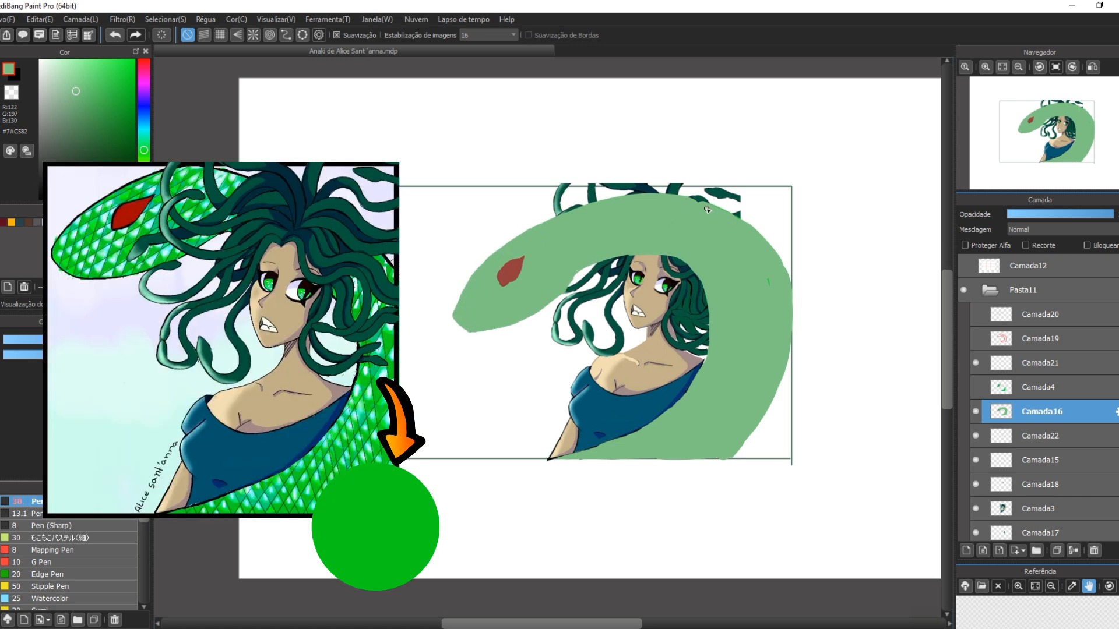
pyautogui.keyDown('alt'); pyautogui.click(510, 272); pyautogui.keyUp('alt')
pyautogui.moveTo(515, 263)
pyautogui.mouseDown()
pyautogui.moveTo(501, 287)
pyautogui.moveTo(525, 256)
pyautogui.moveTo(518, 282)
pyautogui.mouseUp()
pyautogui.keyDown('alt'); pyautogui.click(537, 276); pyautogui.keyUp('alt')
# - Add a clipped layer above Camada16 and draw darker green #6B9B71 markings around the eye and snout with a size 14.9 pen
pyautogui.click(966, 551)
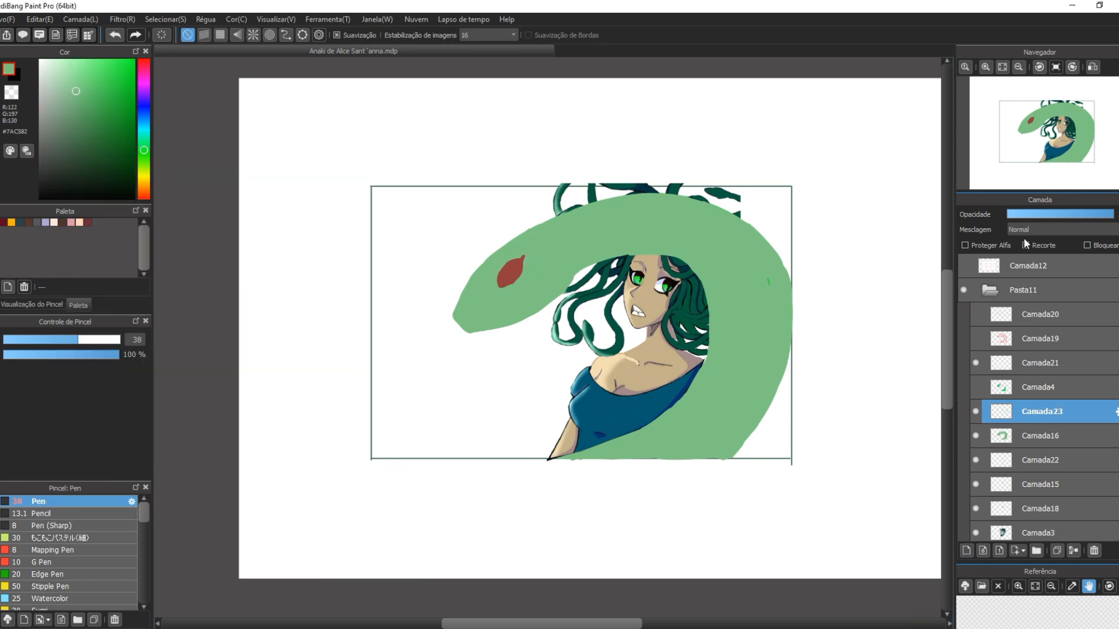
pyautogui.click(1026, 245)
pyautogui.scroll(2, 444, 349)
pyautogui.keyDown('alt'); pyautogui.click(504, 298); pyautogui.keyUp('alt')
pyautogui.press('[')
pyautogui.press('[')
pyautogui.press('[')
pyautogui.moveTo(482, 269)
pyautogui.mouseDown()
pyautogui.moveTo(512, 243)
pyautogui.moveTo(487, 265)
pyautogui.mouseUp()
pyautogui.moveTo(528, 232); pyautogui.dragTo(563, 221)
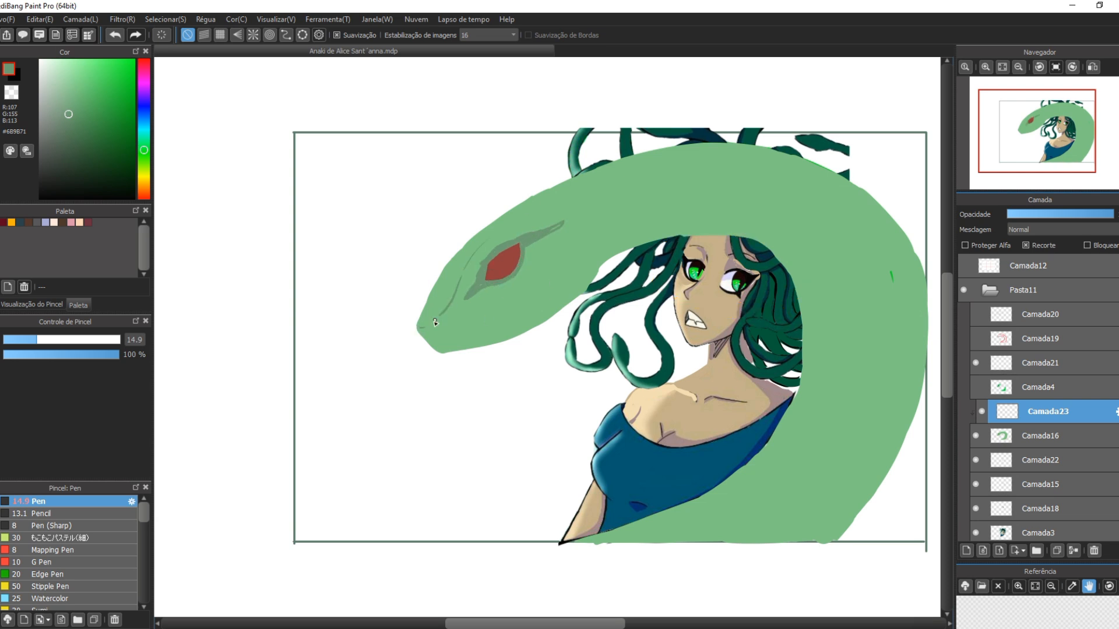
# - Tidy the markings around the snake's eye and paint its iris dark red #5B1715
pyautogui.keyDown('alt'); pyautogui.click(542, 222); pyautogui.keyUp('alt')
pyautogui.press(']')
pyautogui.press(']')
pyautogui.press(']')
pyautogui.press(']')
pyautogui.press(']')
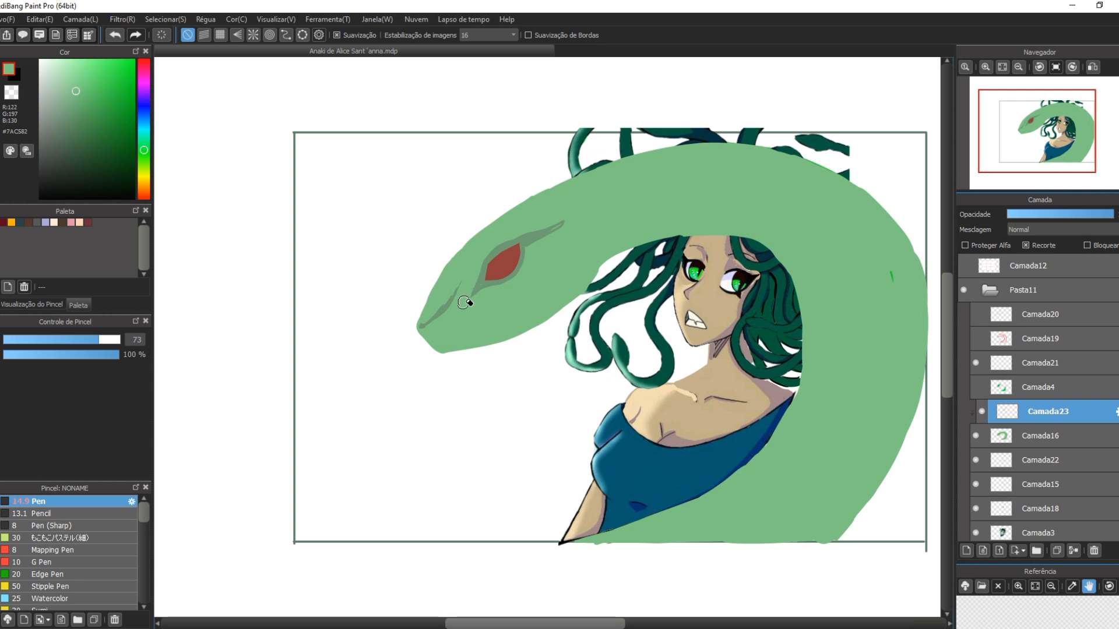
pyautogui.keyDown('alt'); pyautogui.click(520, 269); pyautogui.keyUp('alt')
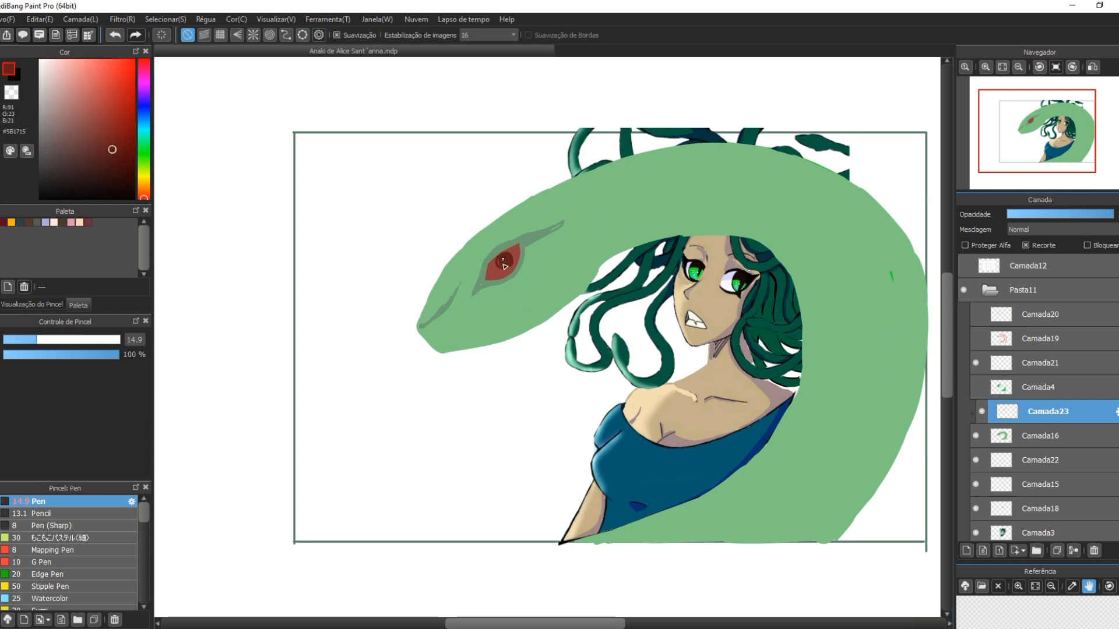
pyautogui.keyDown('alt'); pyautogui.click(518, 251); pyautogui.keyUp('alt')
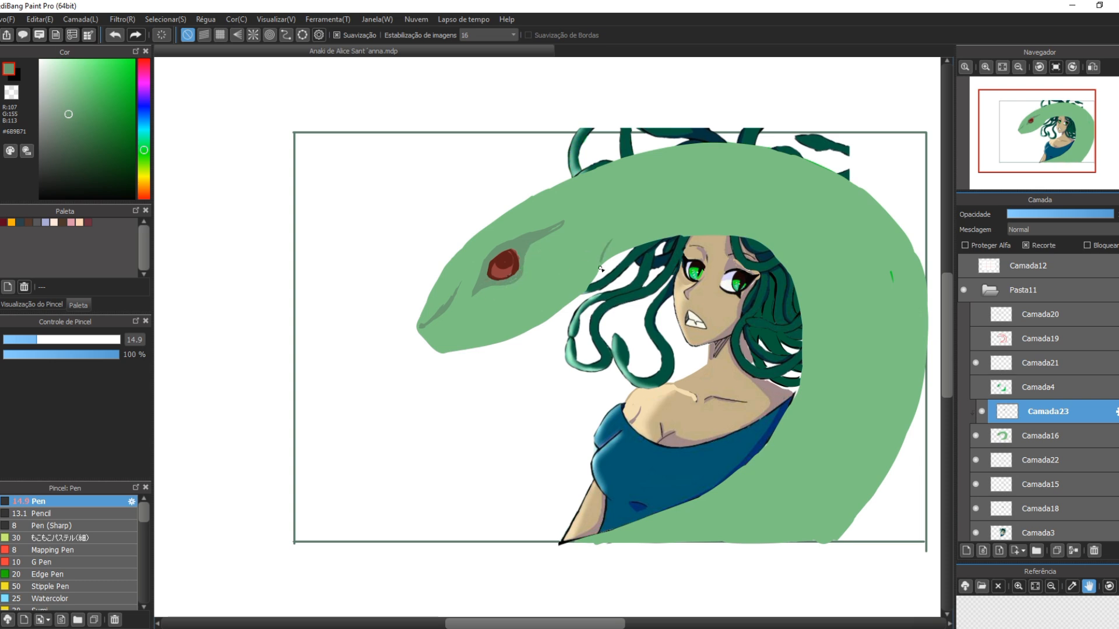
# - Shade the snake's underside, neck and outer coil on Camada23 with flat green #6B9B71
pyautogui.moveTo(612, 241); pyautogui.dragTo(639, 238)
pyautogui.moveTo(37, 340); pyautogui.dragTo(120, 340)
pyautogui.moveTo(617, 251); pyautogui.dragTo(811, 284)
pyautogui.moveTo(629, 221); pyautogui.dragTo(786, 219)
pyautogui.moveTo(810, 233); pyautogui.dragTo(807, 347)
pyautogui.moveTo(888, 213); pyautogui.dragTo(860, 449)
pyautogui.moveTo(845, 466); pyautogui.dragTo(752, 538)
pyautogui.moveTo(892, 409)
pyautogui.mouseDown()
pyautogui.moveTo(856, 190)
pyautogui.moveTo(813, 396)
pyautogui.moveTo(671, 208)
pyautogui.moveTo(462, 357)
pyautogui.moveTo(431, 341)
pyautogui.mouseUp()
# - Clean the shadow edge above the snake's eye and darken the eye surround with a deeper green and the Watercolor brush
pyautogui.click(60, 339)
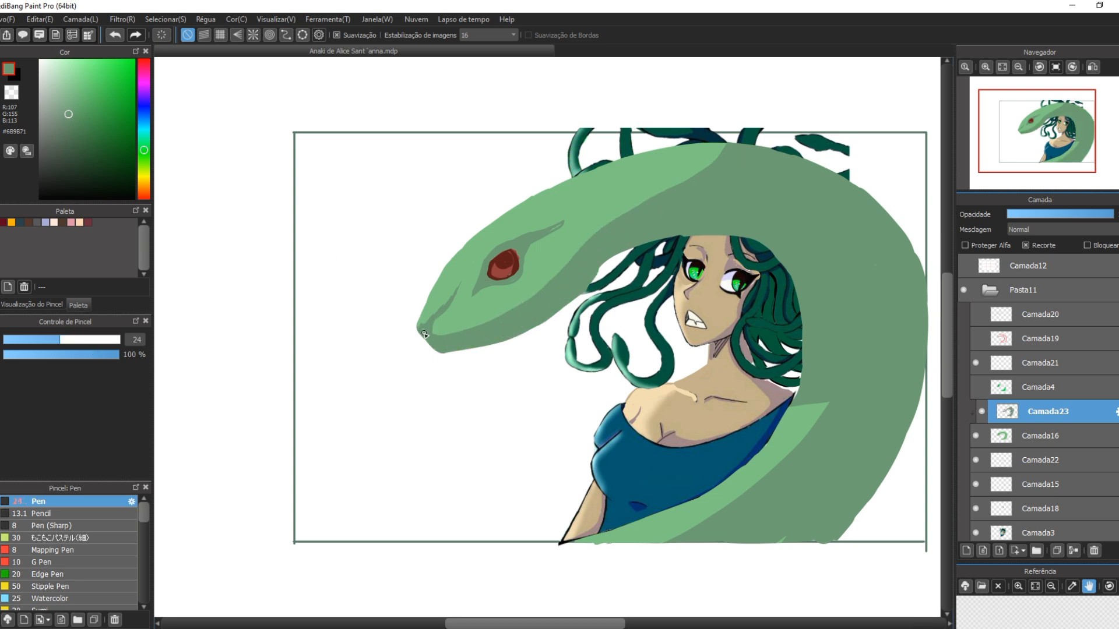
pyautogui.press('e')
pyautogui.moveTo(478, 253)
pyautogui.mouseDown()
pyautogui.moveTo(496, 237)
pyautogui.moveTo(489, 279)
pyautogui.moveTo(510, 251)
pyautogui.moveTo(524, 268)
pyautogui.moveTo(484, 291)
pyautogui.moveTo(470, 330)
pyautogui.moveTo(568, 230)
pyautogui.moveTo(641, 199)
pyautogui.mouseUp()
pyautogui.press('b')
pyautogui.click(72, 142)
pyautogui.keyDown('alt'); pyautogui.click(531, 237); pyautogui.keyUp('alt')
pyautogui.click(52, 599)
# - Darken the snake's pupil with a deeper red in Watercolor and undo the last stroke
pyautogui.keyDown('alt'); pyautogui.click(504, 265); pyautogui.keyUp('alt')
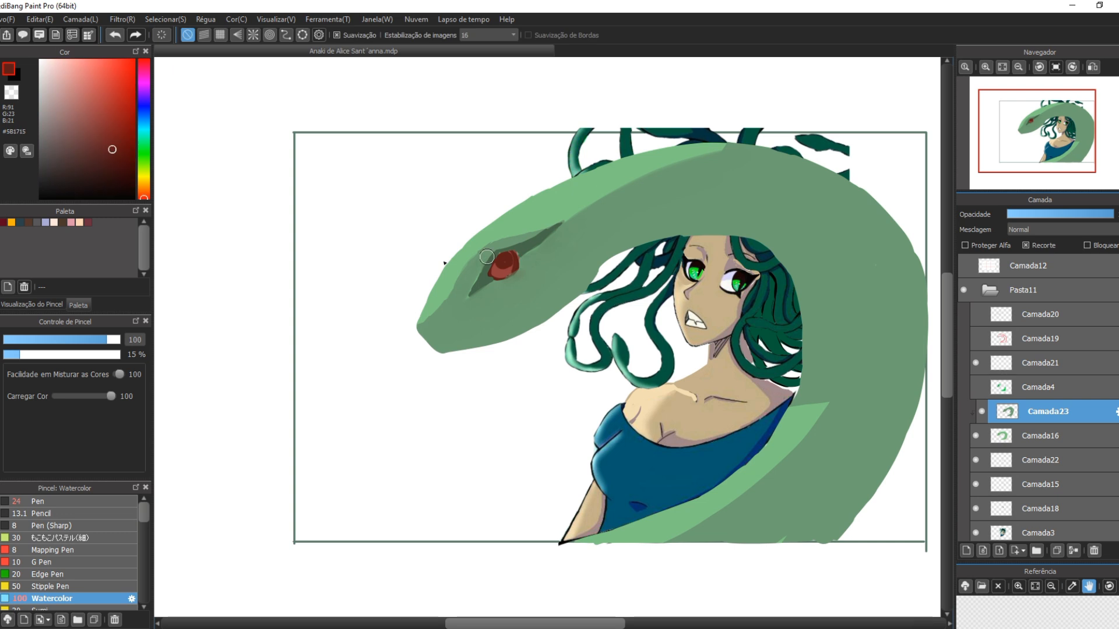
pyautogui.click(114, 177)
pyautogui.moveTo(505, 258); pyautogui.dragTo(467, 269)
pyautogui.hotkey('ctrl', 'z')
# - Add darker green Watercolor shadows under the snake's neck curve and where the coil meets the torso
pyautogui.click(94, 339)
pyautogui.keyDown('alt'); pyautogui.click(457, 303); pyautogui.keyUp('alt')
pyautogui.keyDown('alt'); pyautogui.click(501, 290); pyautogui.keyUp('alt')
pyautogui.moveTo(603, 268)
pyautogui.mouseDown()
pyautogui.moveTo(634, 228)
pyautogui.moveTo(682, 217)
pyautogui.mouseUp()
pyautogui.moveTo(629, 246); pyautogui.dragTo(693, 220)
pyautogui.moveTo(833, 396); pyautogui.dragTo(827, 439)
# - Erase crossing lines from the coil's shadow beside the torso to form a scale pattern, using a size 21 eraser
pyautogui.press('e')
pyautogui.moveTo(820, 415); pyautogui.dragTo(693, 541)
pyautogui.press('b')
pyautogui.keyDown('alt'); pyautogui.click(799, 437); pyautogui.keyUp('alt')
pyautogui.press('e')
pyautogui.moveTo(797, 461)
pyautogui.mouseDown()
pyautogui.moveTo(811, 444)
pyautogui.moveTo(814, 490)
pyautogui.moveTo(714, 540)
pyautogui.mouseUp()
pyautogui.click(54, 339)
pyautogui.moveTo(833, 402); pyautogui.dragTo(824, 458)
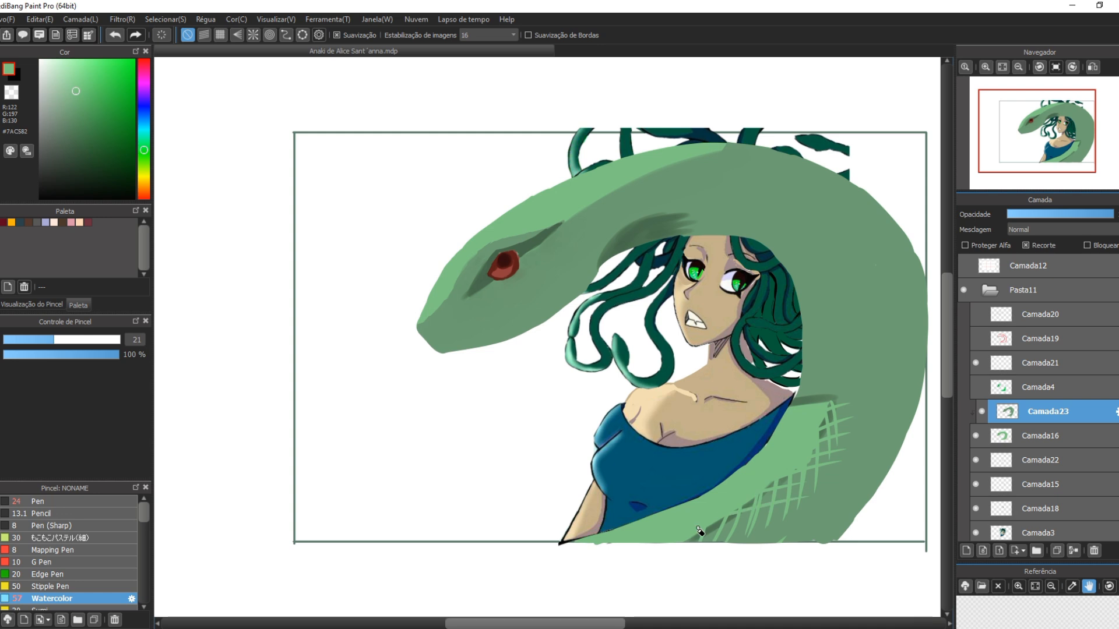
# - Paint #537B57 Watercolor scale spots on the coil beside the torso and along the top of the neck
pyautogui.press('b')
pyautogui.moveTo(761, 504); pyautogui.dragTo(810, 476)
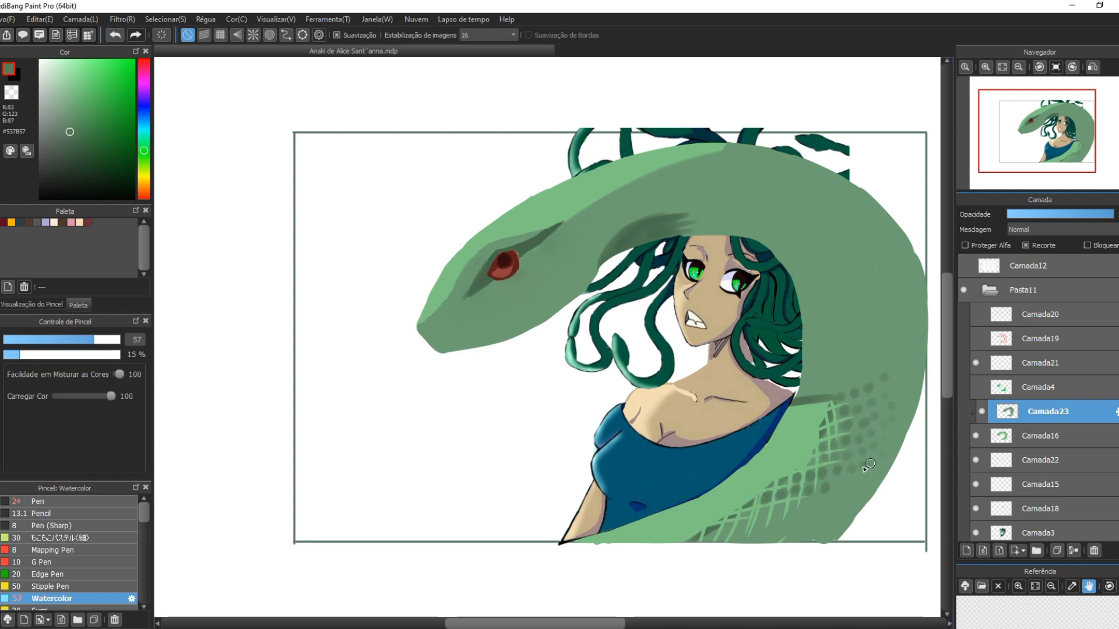
pyautogui.press('e')
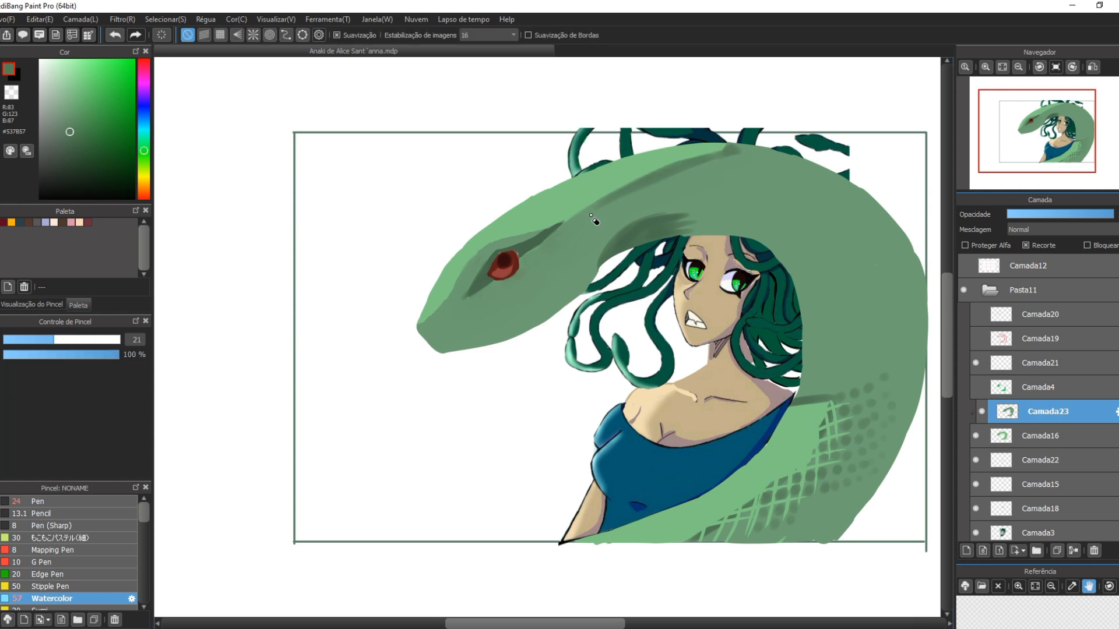
pyautogui.press('b')
pyautogui.moveTo(646, 188); pyautogui.dragTo(734, 159)
pyautogui.press('[')
pyautogui.press('[')
pyautogui.press('[')
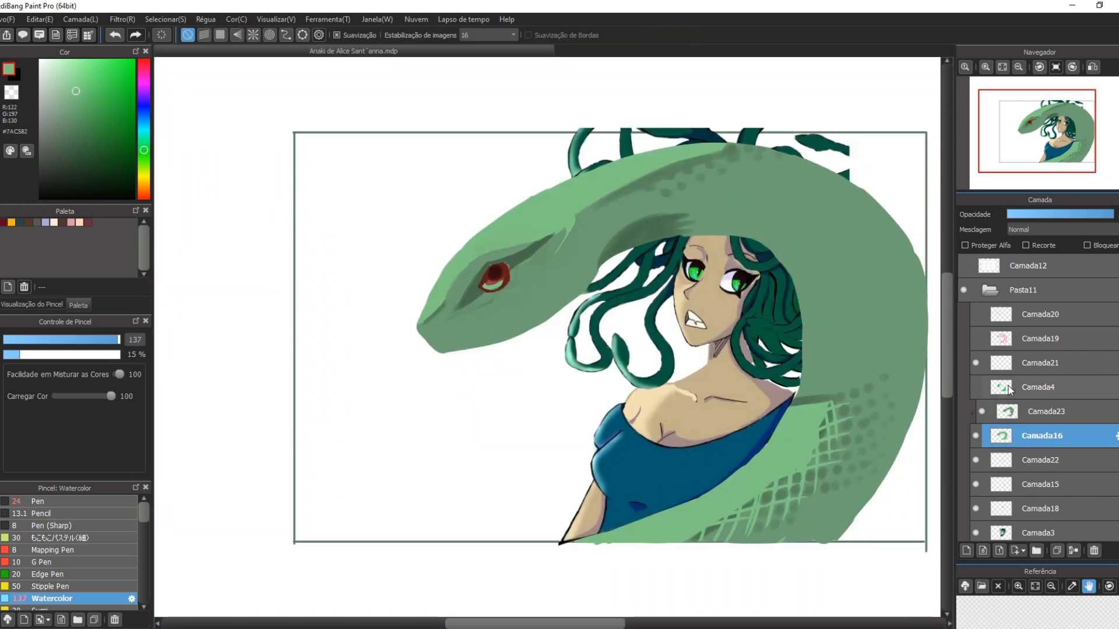
# - Draw the snake's mouth line on Camada23 from the cheek to the snout with a size 20 Watercolor brush
pyautogui.click(1014, 411)
pyautogui.keyDown('alt'); pyautogui.click(565, 239); pyautogui.keyUp('alt')
pyautogui.press('[')
pyautogui.press('[')
pyautogui.press('[')
pyautogui.press('[')
pyautogui.press('[')
pyautogui.press('[')
pyautogui.press('[')
pyautogui.press('[')
pyautogui.press('[')
pyautogui.press('[')
pyautogui.press('[')
pyautogui.moveTo(556, 281); pyautogui.dragTo(436, 339)
# - Detail the jaw and the underside of the neck with small scale strokes in green #4F7654
pyautogui.keyDown('alt'); pyautogui.click(452, 341); pyautogui.keyUp('alt')
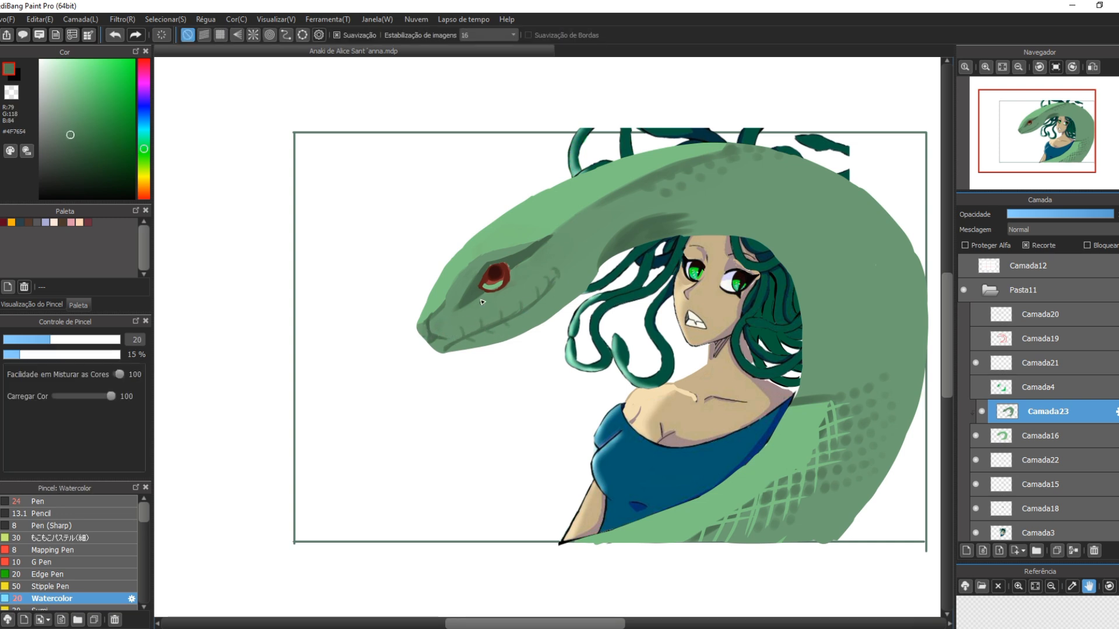
pyautogui.moveTo(584, 252); pyautogui.dragTo(579, 264)
pyautogui.moveTo(597, 237)
pyautogui.mouseDown()
pyautogui.moveTo(600, 249)
pyautogui.moveTo(532, 333)
pyautogui.moveTo(468, 351)
pyautogui.mouseUp()
# - Trim the inner contour of the snake's neck on Camada16 with a size 135 eraser
pyautogui.click(1040, 436)
pyautogui.press('e')
pyautogui.moveTo(551, 313)
pyautogui.mouseDown()
pyautogui.moveTo(600, 269)
pyautogui.moveTo(755, 243)
pyautogui.mouseUp()
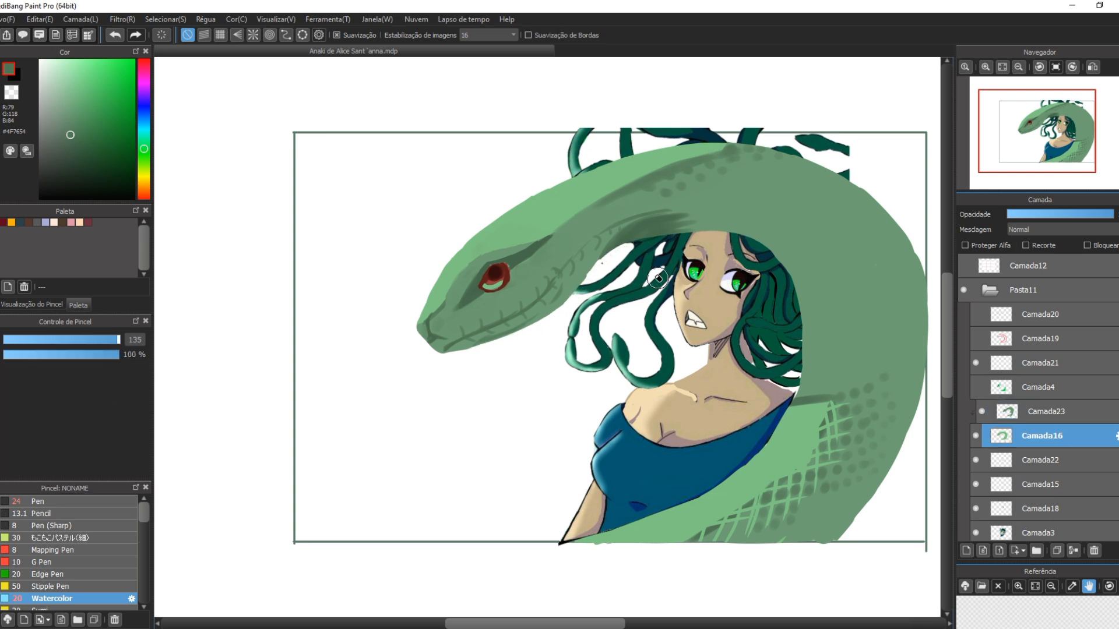
# - Refine the lower contour of the snake's neck on Camada16, erasing the excess between the jaw and the Medusa's hair
pyautogui.press('b')
pyautogui.press('e')
pyautogui.moveTo(558, 306); pyautogui.dragTo(609, 243)
pyautogui.click(1046, 411)
pyautogui.keyDown('alt'); pyautogui.click(649, 225); pyautogui.keyUp('alt')
pyautogui.press('b')
pyautogui.click(1041, 435)
pyautogui.press('e')
pyautogui.moveTo(698, 226)
pyautogui.mouseDown()
pyautogui.moveTo(628, 247)
pyautogui.moveTo(547, 316)
pyautogui.moveTo(586, 295)
pyautogui.mouseUp()
pyautogui.keyDown('alt'); pyautogui.click(588, 193); pyautogui.keyUp('alt')
pyautogui.press('b')
pyautogui.click(107, 340)
pyautogui.press('e')
# - Add a clipped layer above Camada23 and paint #99FFA5 Watercolor highlights and scales on the snake's head, neck and lower coil
pyautogui.click(1046, 411)
pyautogui.click(966, 551)
pyautogui.click(1025, 245)
pyautogui.press('b')
pyautogui.click(78, 60)
pyautogui.moveTo(456, 288); pyautogui.dragTo(513, 252)
pyautogui.click(77, 339)
pyautogui.moveTo(481, 239); pyautogui.dragTo(446, 274)
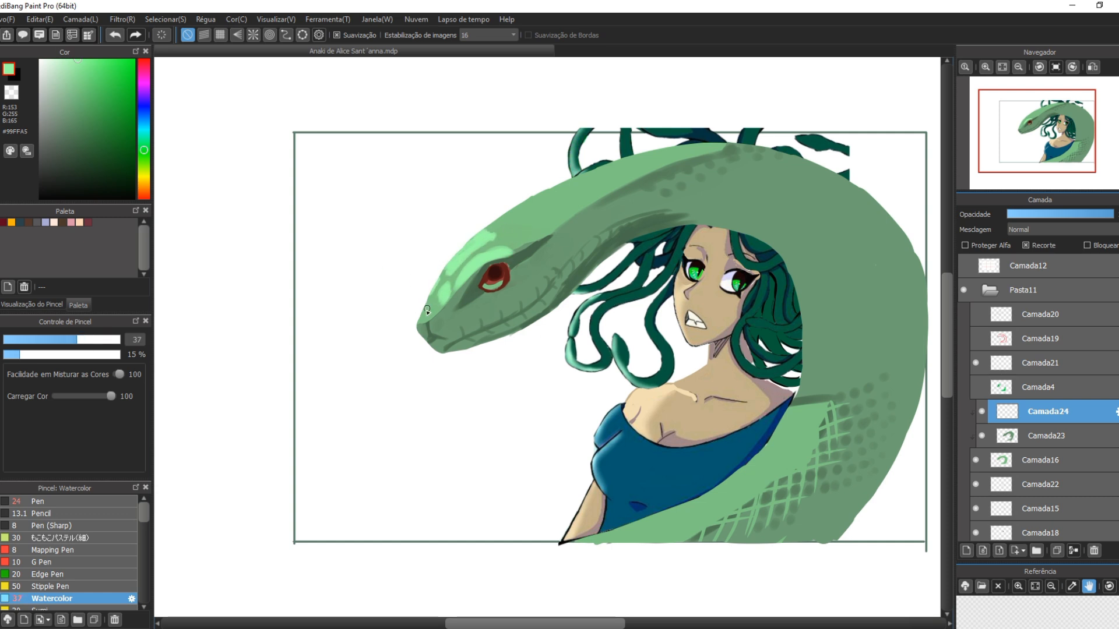
pyautogui.moveTo(531, 204)
pyautogui.mouseDown()
pyautogui.moveTo(487, 238)
pyautogui.moveTo(575, 179)
pyautogui.mouseUp()
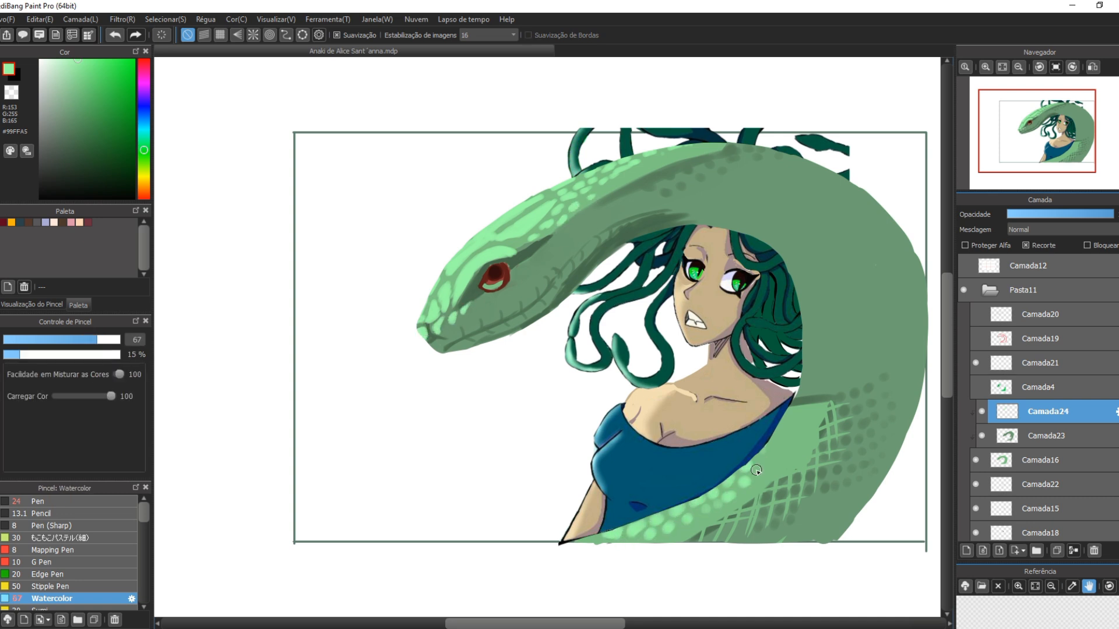
pyautogui.click(999, 434)
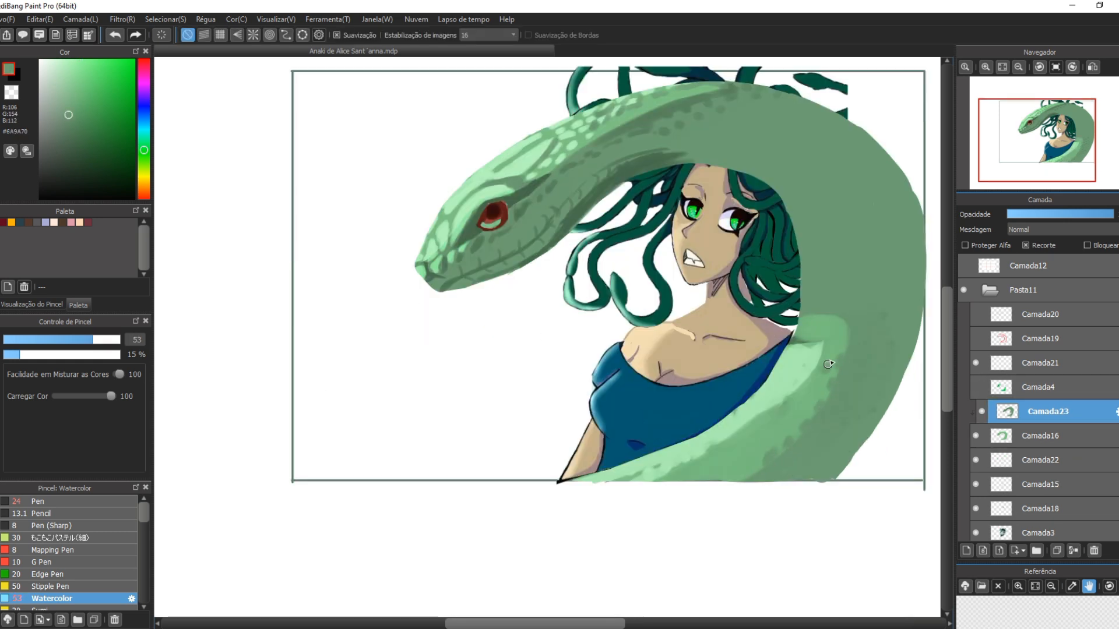
# - Repaint the lower coil's scales on Camada23 with a size 53 Watercolor brush in #6A9A70 and #A9EDB1, adding light spots on the neck
pyautogui.moveTo(828, 365); pyautogui.dragTo(839, 333)
pyautogui.moveTo(812, 397); pyautogui.dragTo(821, 383)
pyautogui.moveTo(729, 469)
pyautogui.mouseDown()
pyautogui.moveTo(750, 459)
pyautogui.moveTo(741, 425)
pyautogui.mouseUp()
pyautogui.rightClick(769, 415)
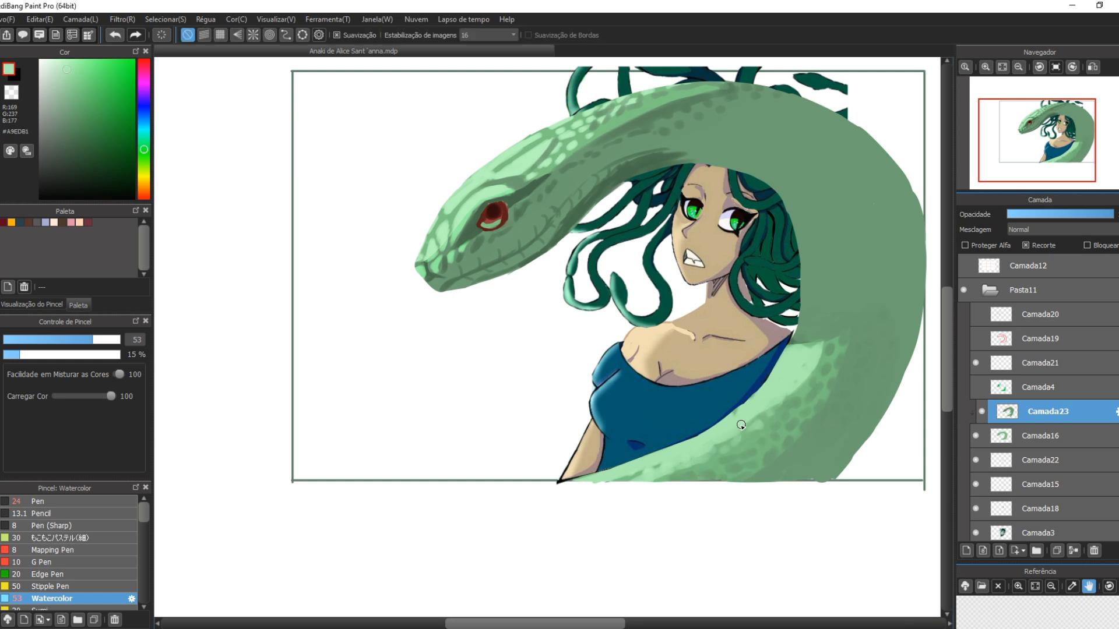
pyautogui.moveTo(801, 392)
pyautogui.mouseDown()
pyautogui.moveTo(705, 460)
pyautogui.moveTo(809, 396)
pyautogui.mouseUp()
pyautogui.moveTo(600, 127); pyautogui.dragTo(631, 99)
pyautogui.scroll(-1, 652, 105)
# - Shade the outer side of the coil and the underside of the arched neck in sampled greens with larger Watercolor strokes
pyautogui.keyDown('alt'); pyautogui.click(827, 304); pyautogui.keyUp('alt')
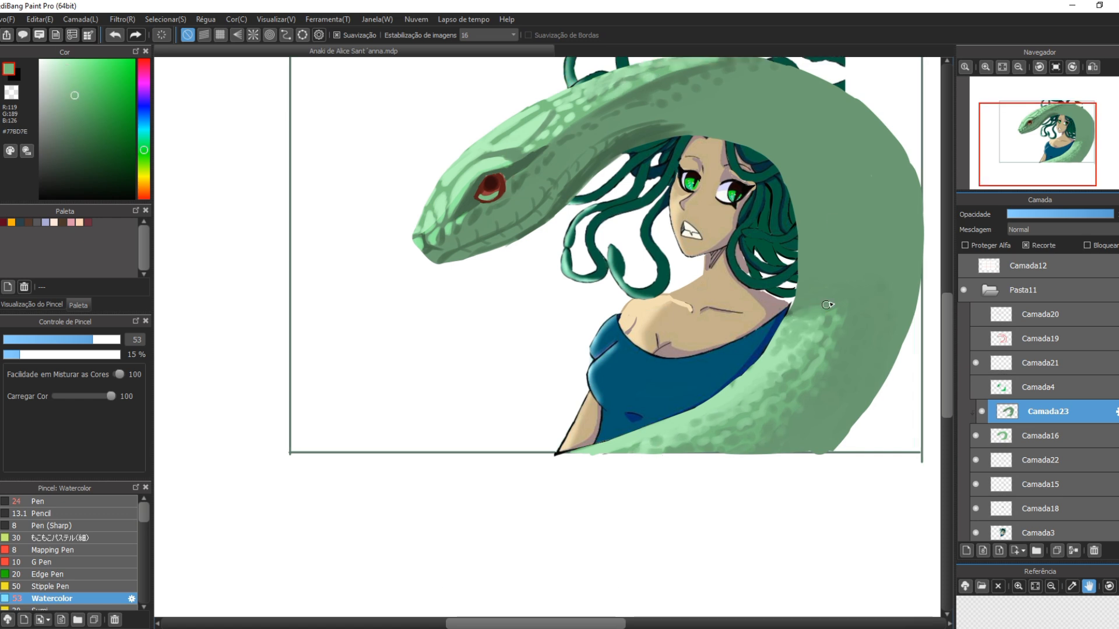
pyautogui.keyDown('alt'); pyautogui.click(640, 135); pyautogui.keyUp('alt')
pyautogui.click(118, 340)
pyautogui.moveTo(880, 356)
pyautogui.mouseDown()
pyautogui.moveTo(807, 440)
pyautogui.moveTo(760, 446)
pyautogui.mouseUp()
pyautogui.moveTo(894, 367)
pyautogui.mouseDown()
pyautogui.moveTo(892, 146)
pyautogui.moveTo(883, 378)
pyautogui.mouseUp()
pyautogui.moveTo(880, 233)
pyautogui.mouseDown()
pyautogui.moveTo(778, 76)
pyautogui.moveTo(827, 280)
pyautogui.moveTo(711, 134)
pyautogui.moveTo(850, 145)
pyautogui.mouseUp()
pyautogui.moveTo(679, 117)
pyautogui.mouseDown()
pyautogui.moveTo(759, 146)
pyautogui.moveTo(708, 163)
pyautogui.mouseUp()
pyautogui.click(91, 339)
pyautogui.moveTo(815, 126)
pyautogui.mouseDown()
pyautogui.moveTo(696, 160)
pyautogui.moveTo(630, 219)
pyautogui.mouseUp()
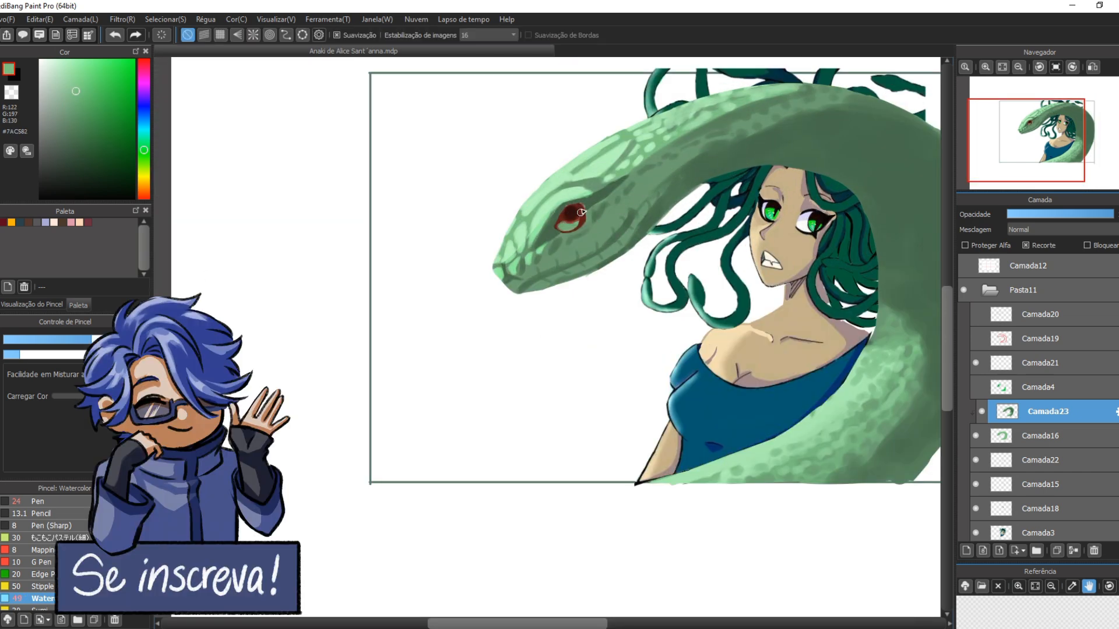
# - Darken the snake's eye with sampled dark reds such as #2F0908 using a size 21 Watercolor brush
pyautogui.keyDown('alt'); pyautogui.click(562, 213); pyautogui.keyUp('alt')
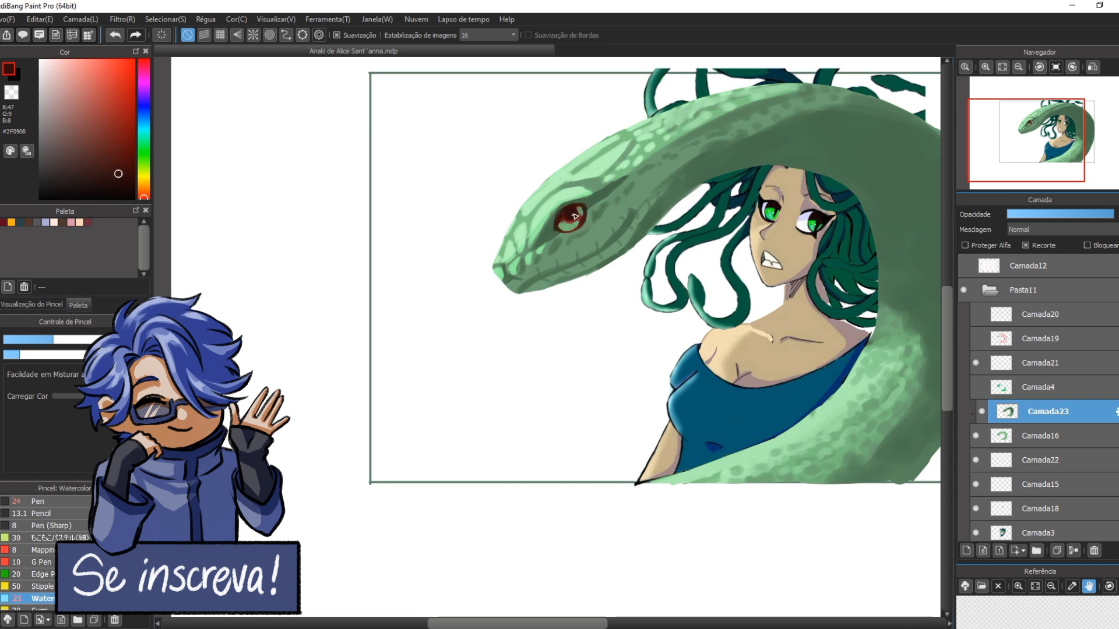
pyautogui.keyDown('alt'); pyautogui.click(582, 219); pyautogui.keyUp('alt')
pyautogui.keyDown('alt'); pyautogui.click(569, 214); pyautogui.keyUp('alt')
pyautogui.moveTo(565, 221); pyautogui.dragTo(581, 213)
# - Add a white #FFFFFF glint to the snake's eye with a size 8.9 Pen and undo the last stroke
pyautogui.click(40, 60)
pyautogui.click(39, 501)
pyautogui.click(22, 339)
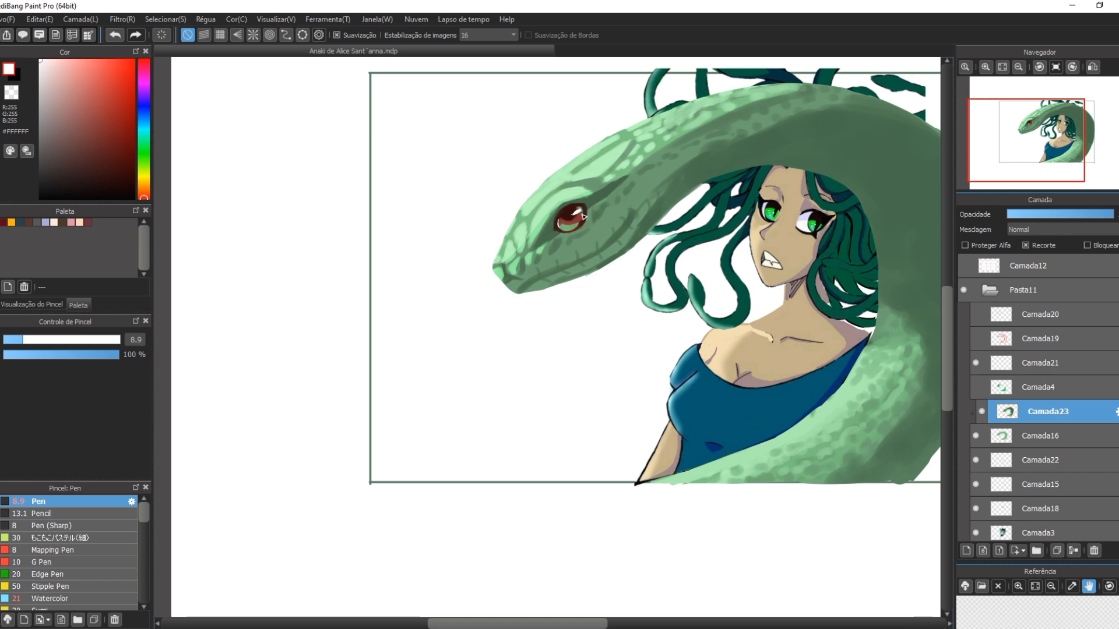
pyautogui.hotkey('ctrl', 'z')
# - Load Camada3's outline as a selection and mask Camada23 with it so the hair sits in front of the snake
pyautogui.scroll(-2, 524, 281)
pyautogui.moveTo(524, 281); pyautogui.dragTo(422, 281)
pyautogui.keyDown('ctrl'); pyautogui.click(1003, 532); pyautogui.keyUp('ctrl')
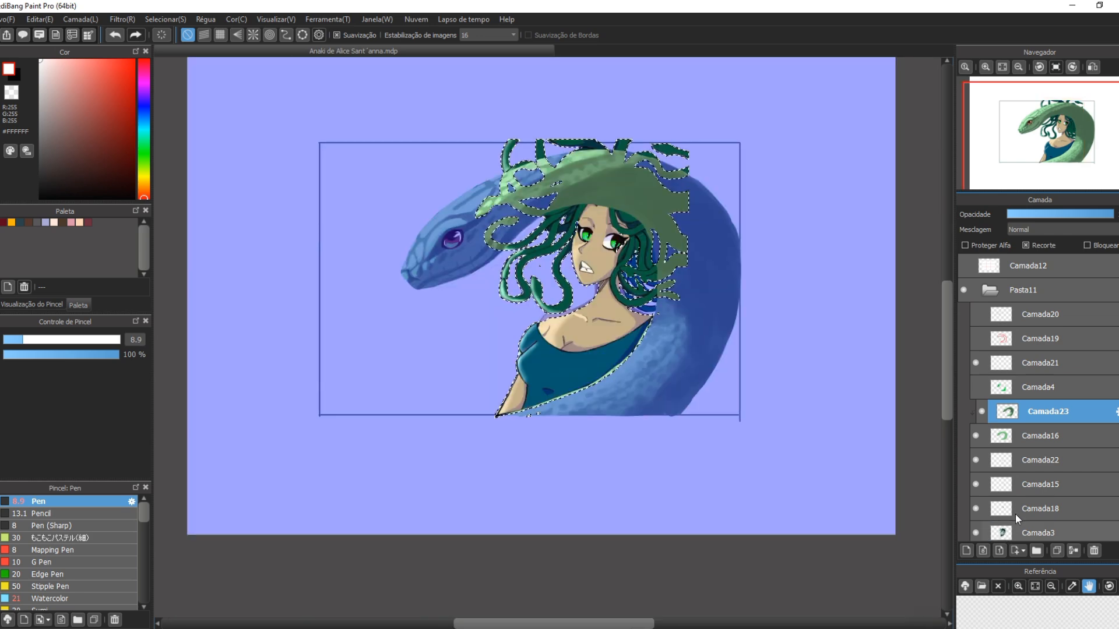
pyautogui.click(1020, 553)
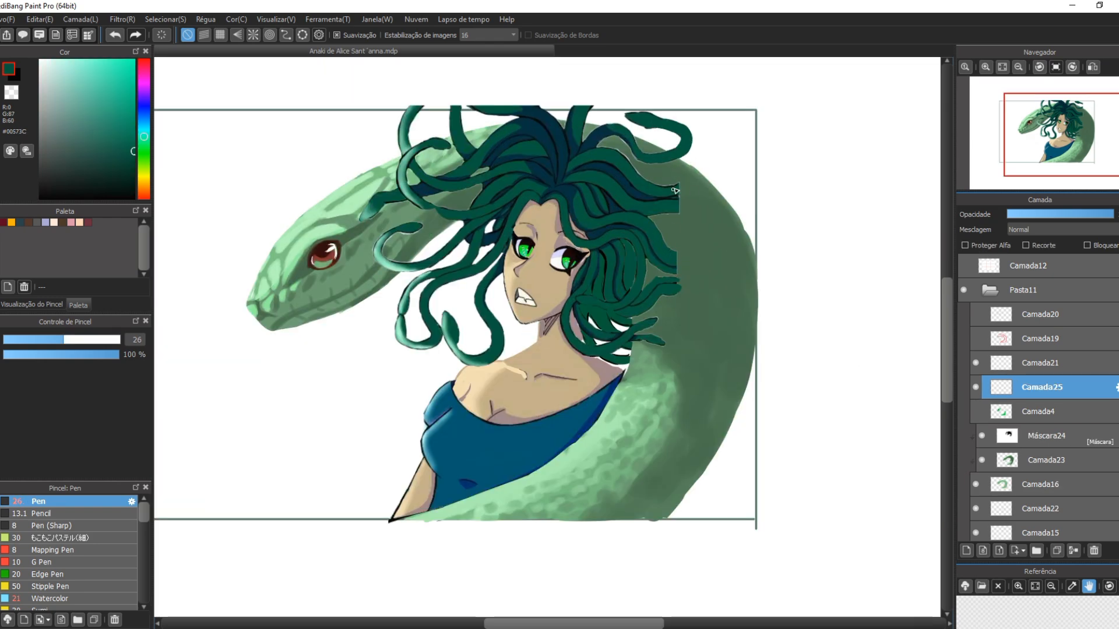
# - Extend the cropped hair snakes over the coil on Camada25 with a #00573C Pen, increasing its size from 26 to 42
pyautogui.moveTo(674, 191)
pyautogui.mouseDown()
pyautogui.moveTo(714, 173)
pyautogui.moveTo(712, 214)
pyautogui.mouseUp()
pyautogui.moveTo(673, 245)
pyautogui.mouseDown()
pyautogui.moveTo(716, 234)
pyautogui.moveTo(745, 249)
pyautogui.mouseUp()
pyautogui.press(']')
pyautogui.moveTo(673, 274); pyautogui.dragTo(716, 312)
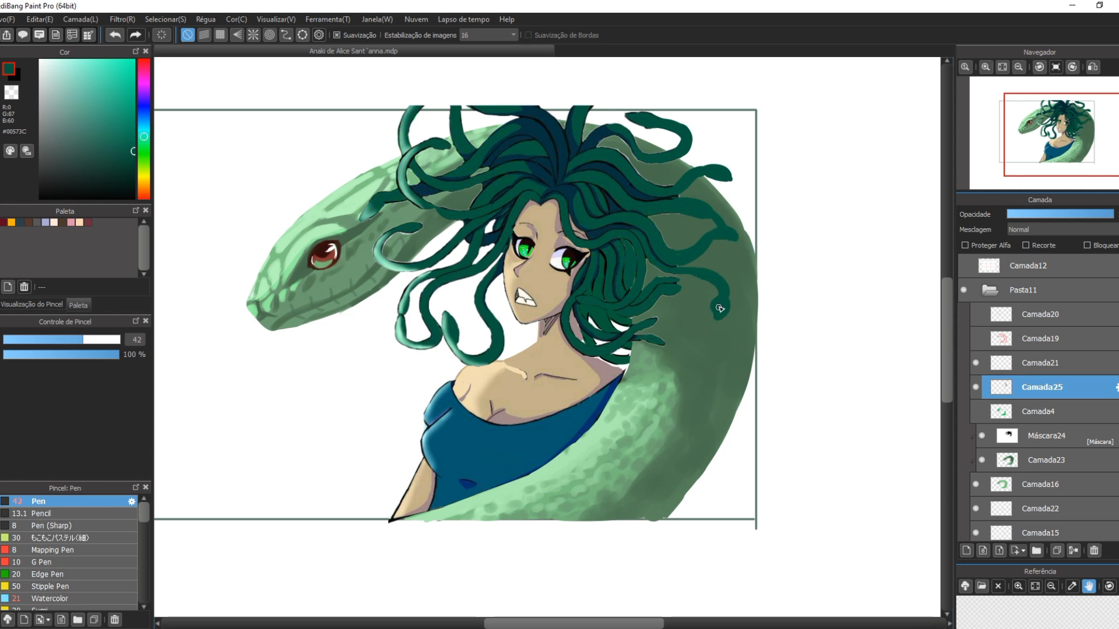
pyautogui.moveTo(675, 306); pyautogui.dragTo(678, 352)
# - Trim the hair snakes beside the coil with the eraser and lengthen the upper one with a curled end in #00573C
pyautogui.press('e')
pyautogui.moveTo(719, 225)
pyautogui.mouseDown()
pyautogui.moveTo(693, 218)
pyautogui.moveTo(738, 260)
pyautogui.mouseUp()
pyautogui.press('b')
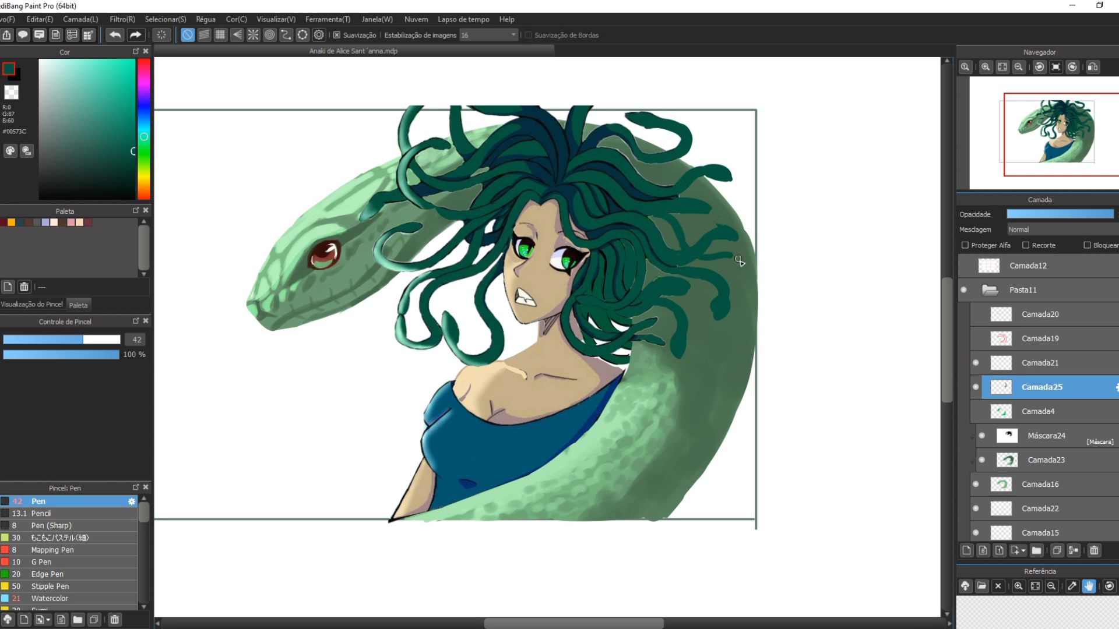
pyautogui.moveTo(728, 198); pyautogui.dragTo(754, 174)
pyautogui.press('[')
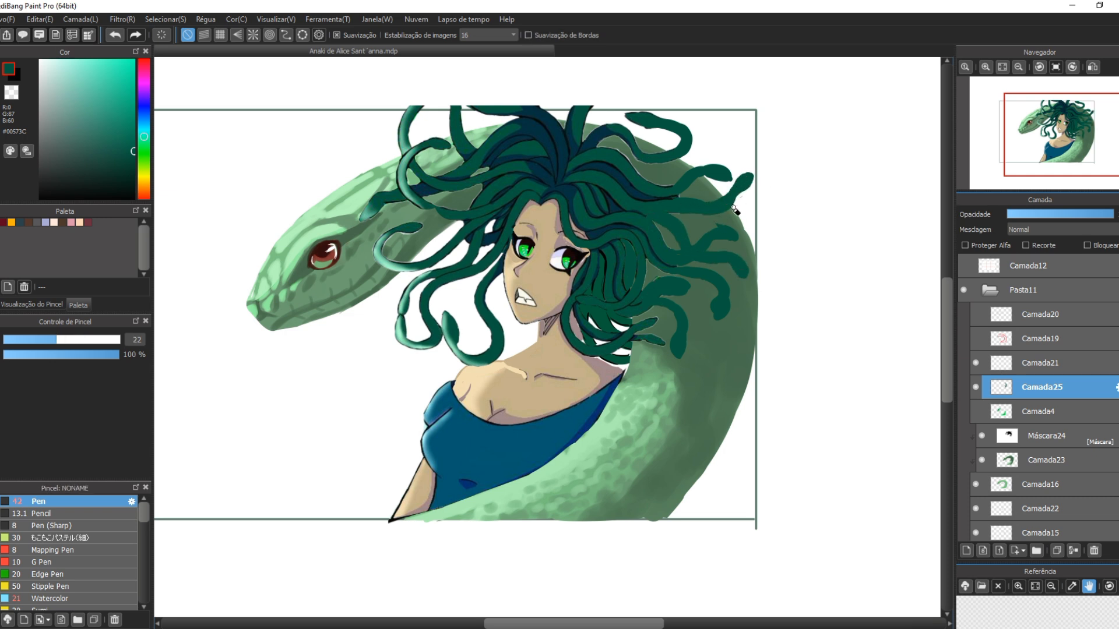
# - Outline the extended hair snakes with a size 9.7 Pen, using black and the dark grey-green #2A3531
pyautogui.press('b')
pyautogui.click(40, 199)
pyautogui.click(24, 340)
pyautogui.moveTo(677, 197); pyautogui.dragTo(699, 200)
pyautogui.click(58, 169)
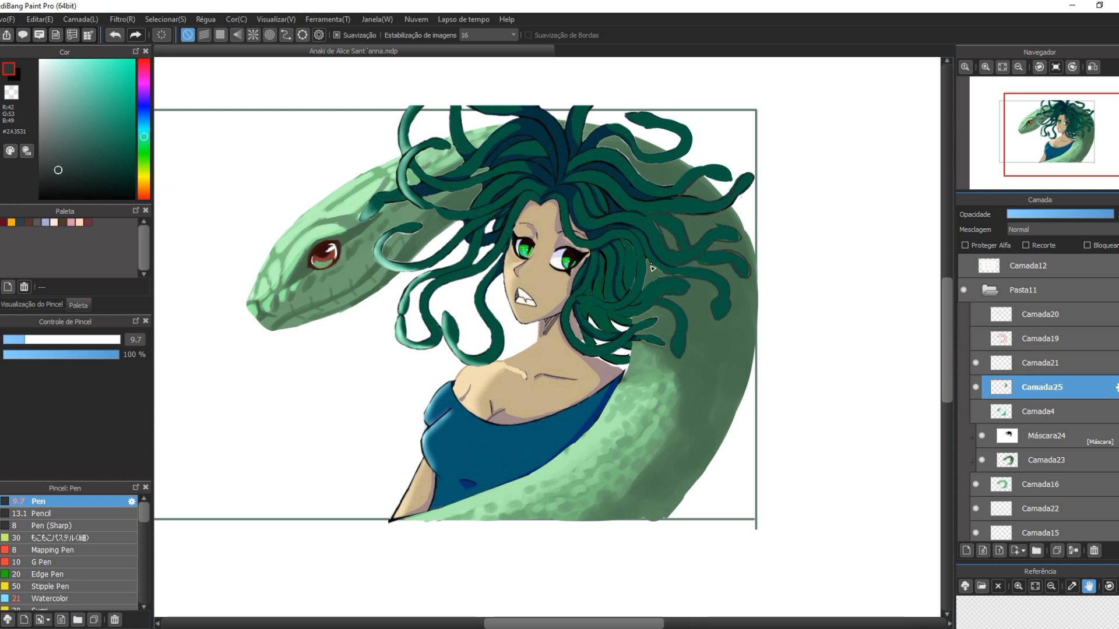
# - Draw extra #00573C hair snakes behind the existing ones above the shoulder on Camada17 with a size 45 Pen
pyautogui.keyDown('alt'); pyautogui.click(743, 189); pyautogui.keyUp('alt')
pyautogui.click(60, 339)
pyautogui.scroll(-3, 1041, 478)
pyautogui.click(1042, 485)
pyautogui.click(87, 340)
pyautogui.moveTo(540, 328); pyautogui.dragTo(459, 331)
pyautogui.moveTo(462, 339); pyautogui.dragTo(534, 336)
pyautogui.moveTo(510, 293)
pyautogui.mouseDown()
pyautogui.moveTo(449, 286)
pyautogui.moveTo(416, 247)
pyautogui.mouseUp()
# - Fill the gaps in the hair beside the face on Camada17 with more #00573C strands and sample the dark blue #042D3A
pyautogui.press('b')
pyautogui.moveTo(429, 250); pyautogui.dragTo(447, 257)
pyautogui.moveTo(488, 275); pyautogui.dragTo(502, 296)
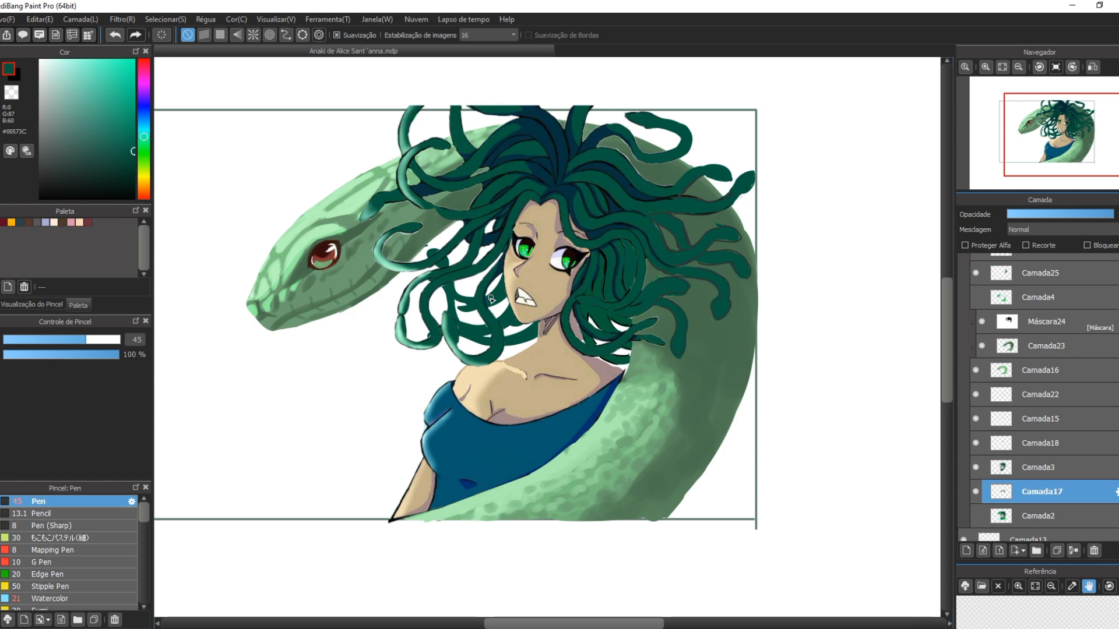
pyautogui.moveTo(432, 294); pyautogui.dragTo(448, 309)
pyautogui.moveTo(496, 299); pyautogui.dragTo(508, 318)
pyautogui.moveTo(461, 281); pyautogui.dragTo(501, 299)
pyautogui.moveTo(444, 235)
pyautogui.mouseDown()
pyautogui.moveTo(460, 262)
pyautogui.moveTo(497, 248)
pyautogui.mouseUp()
pyautogui.keyDown('alt'); pyautogui.click(497, 248); pyautogui.keyUp('alt')
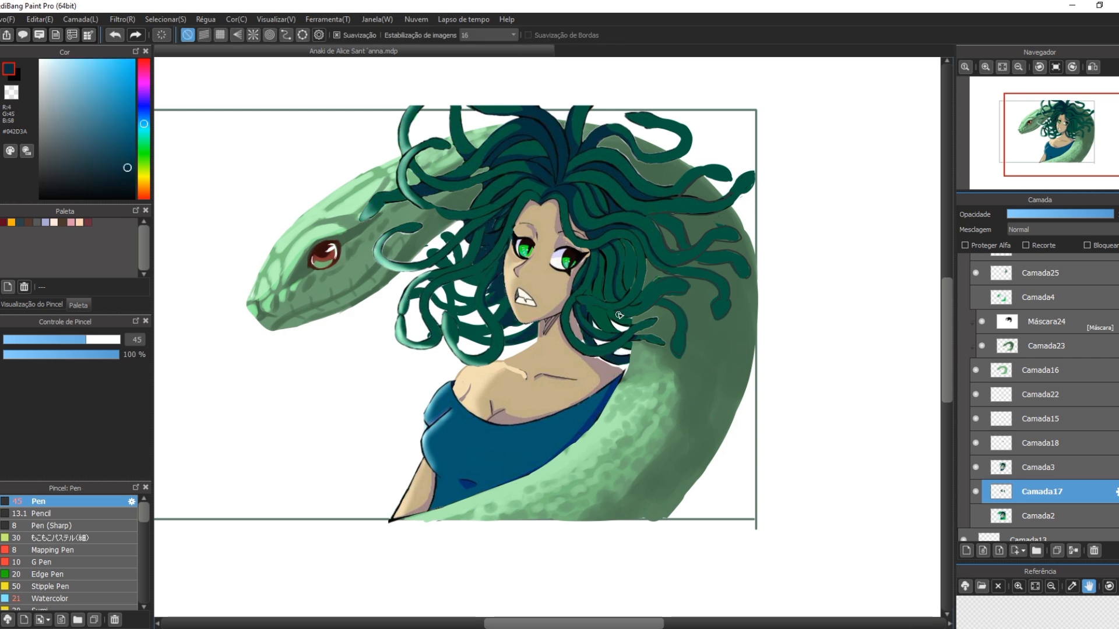
# - Add Camada26 above the snake's mask layer and outline the large snake in #568690 with a size 16 Pen
pyautogui.scroll(3, 1045, 419)
pyautogui.click(1046, 421)
pyautogui.click(966, 551)
pyautogui.keyDown('alt'); pyautogui.click(368, 211); pyautogui.keyUp('alt')
pyautogui.click(40, 340)
pyautogui.moveTo(258, 280)
pyautogui.mouseDown()
pyautogui.moveTo(273, 250)
pyautogui.moveTo(376, 291)
pyautogui.mouseUp()
pyautogui.hotkey('ctrl', 'z')
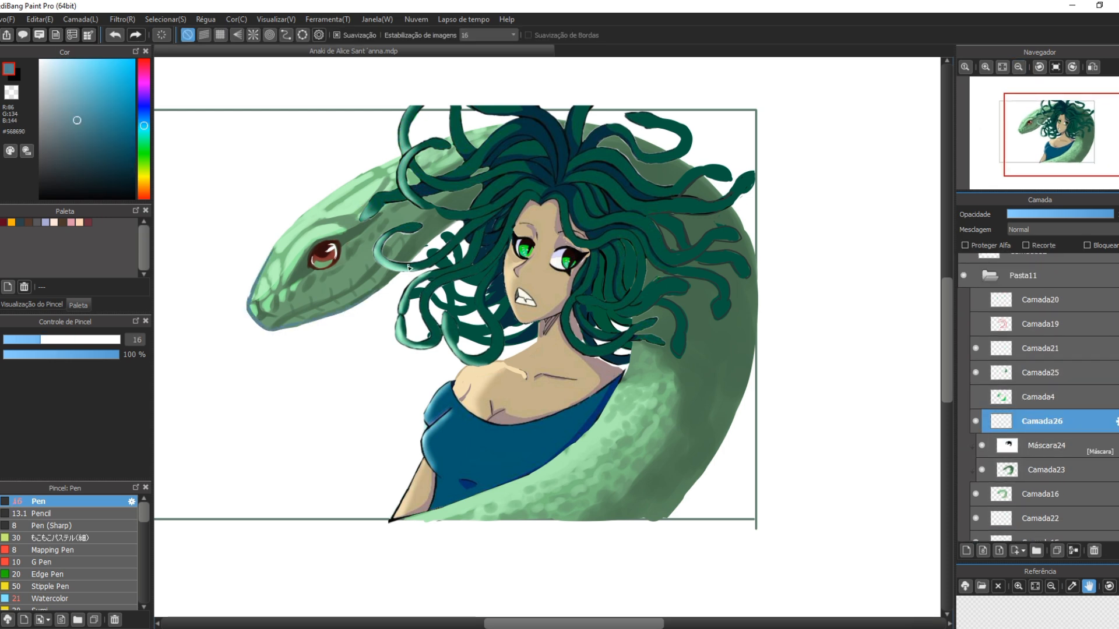
pyautogui.moveTo(509, 121); pyautogui.dragTo(460, 140)
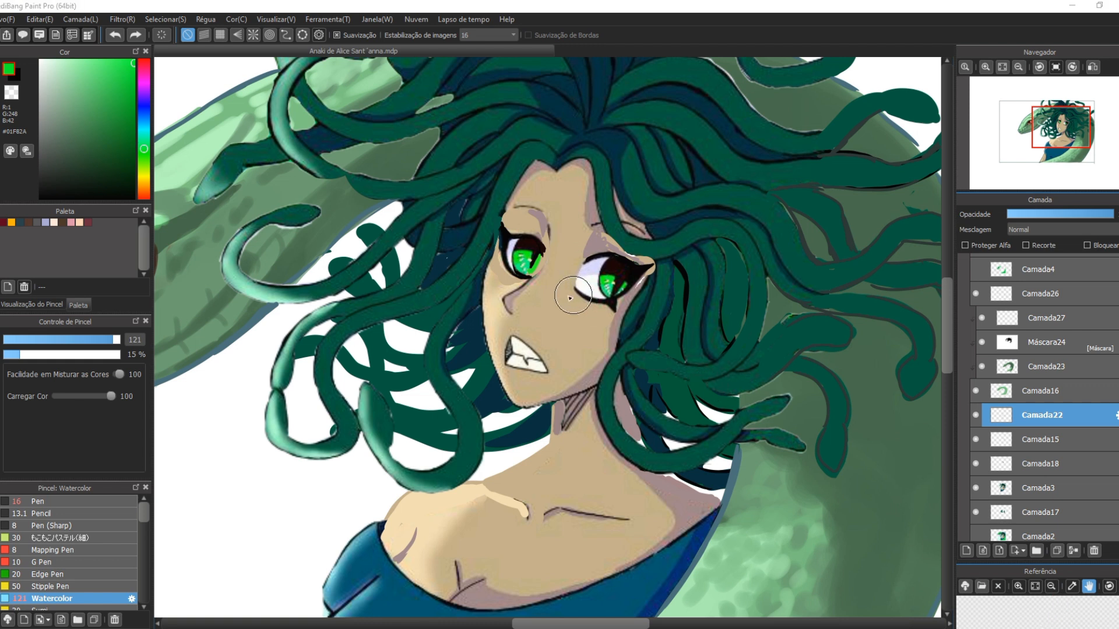
# - Repaint both of the Medusa's irises on Camada22 with size 30 Watercolor in #3ED156 and #6AD27B, adding #B6F9C1 Pen highlights
pyautogui.click(107, 84)
pyautogui.moveTo(99, 339); pyautogui.dragTo(68, 339)
pyautogui.moveTo(609, 276); pyautogui.dragTo(605, 285)
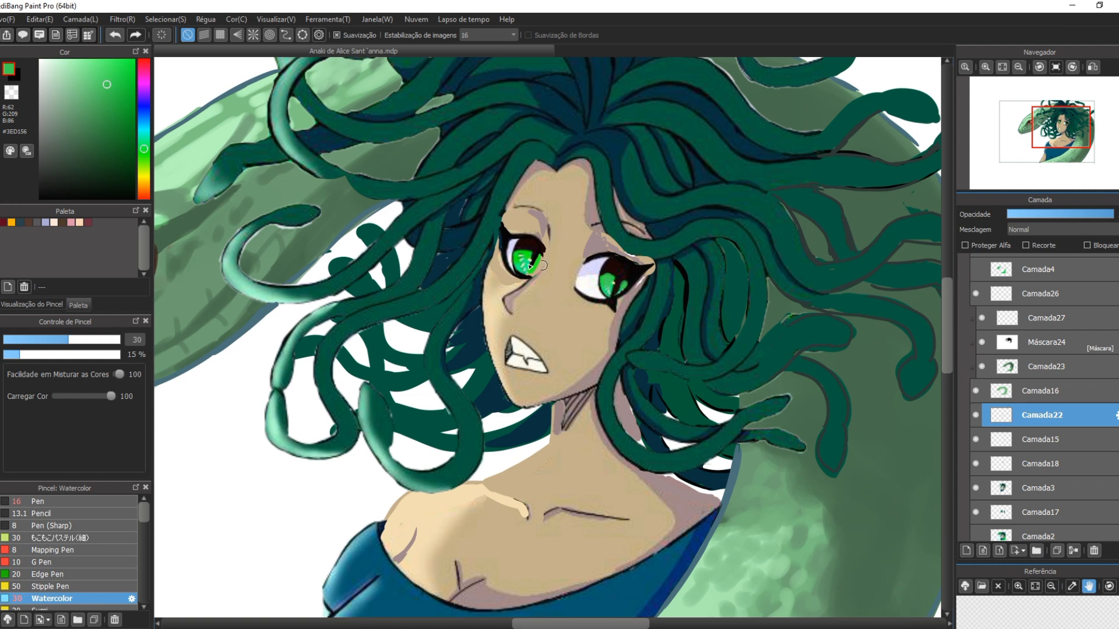
pyautogui.moveTo(533, 263); pyautogui.dragTo(529, 272)
pyautogui.keyDown('alt'); pyautogui.click(541, 256); pyautogui.keyUp('alt')
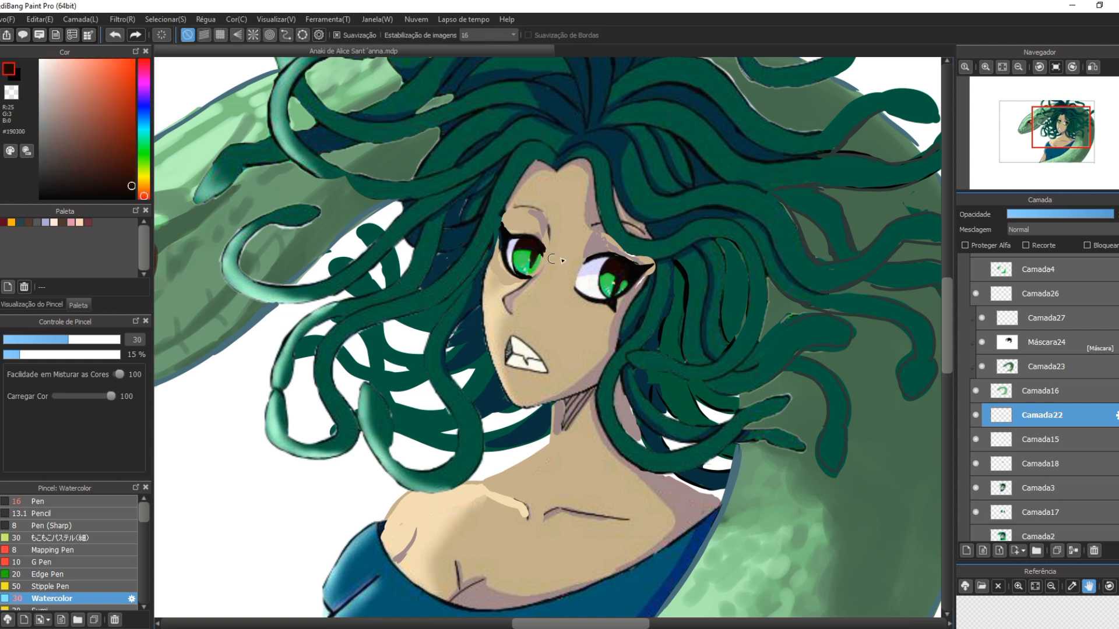
pyautogui.keyDown('alt'); pyautogui.click(613, 279); pyautogui.keyUp('alt')
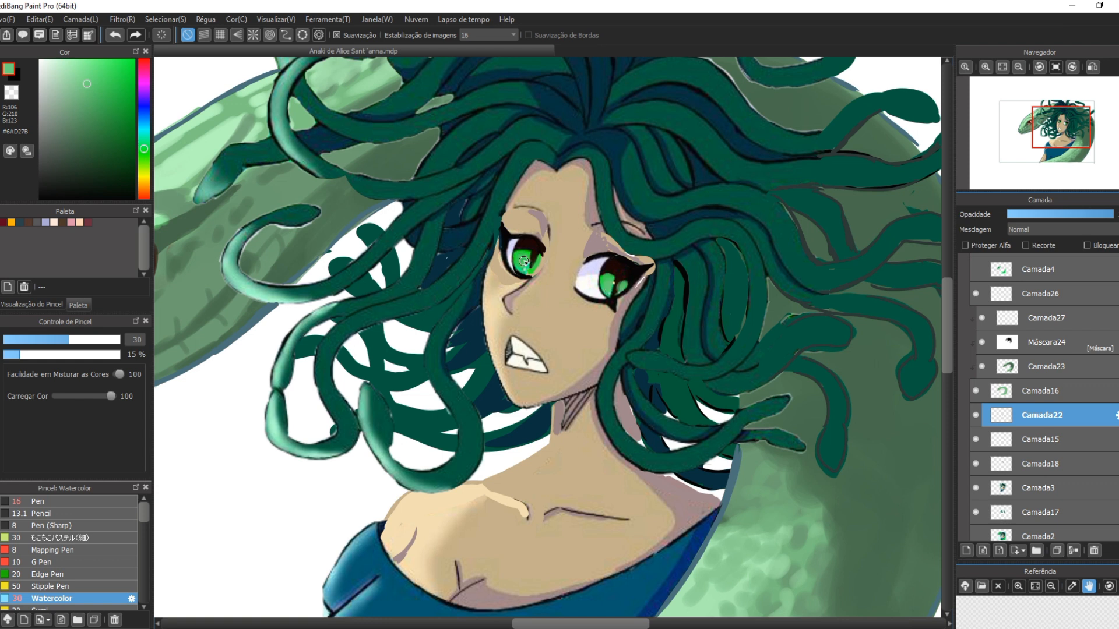
pyautogui.click(65, 62)
pyautogui.click(68, 502)
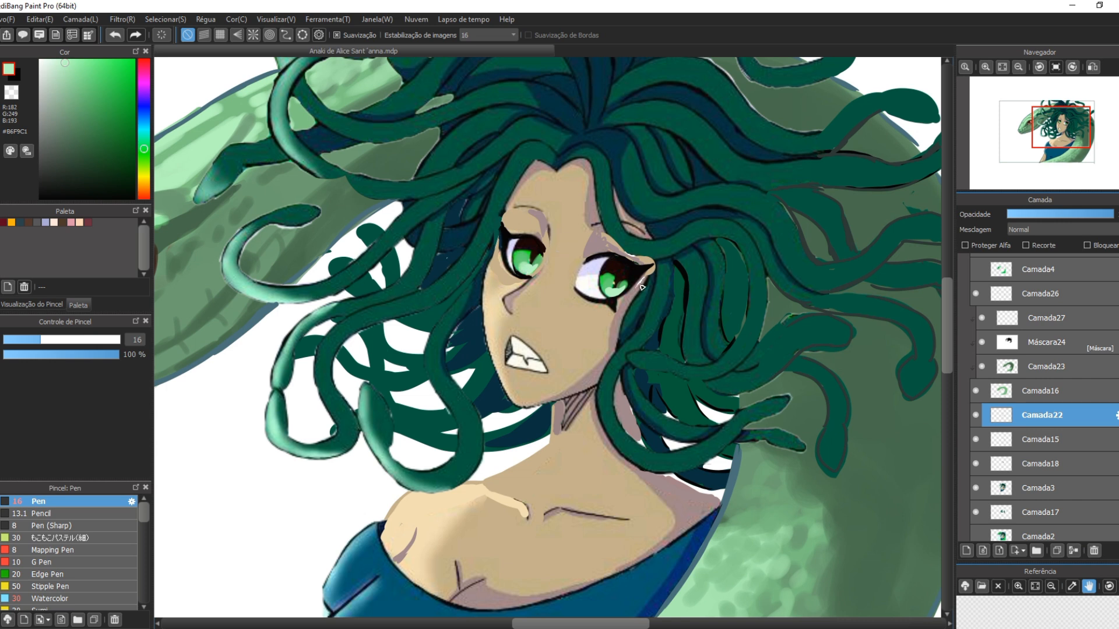
# - Tint the dark upper part of both irises with #3B7153 and #2A4435, and add small white glints with a size 11.4 Pen
pyautogui.keyDown('alt'); pyautogui.click(626, 270); pyautogui.keyUp('alt')
pyautogui.click(144, 142)
pyautogui.click(68, 100)
pyautogui.moveTo(73, 118); pyautogui.dragTo(84, 137)
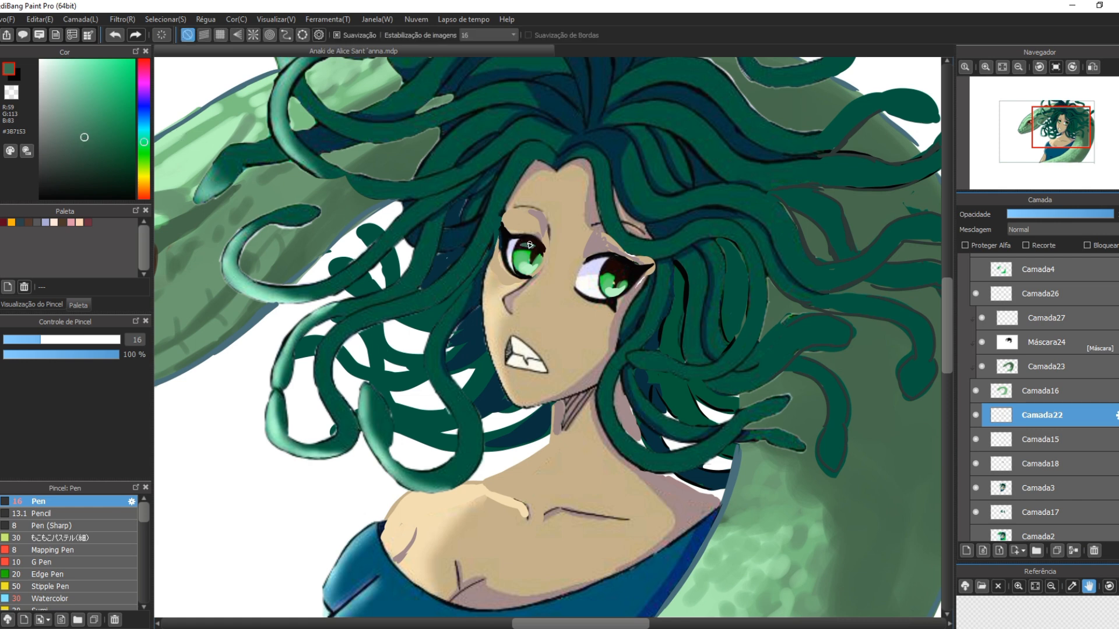
pyautogui.click(53, 598)
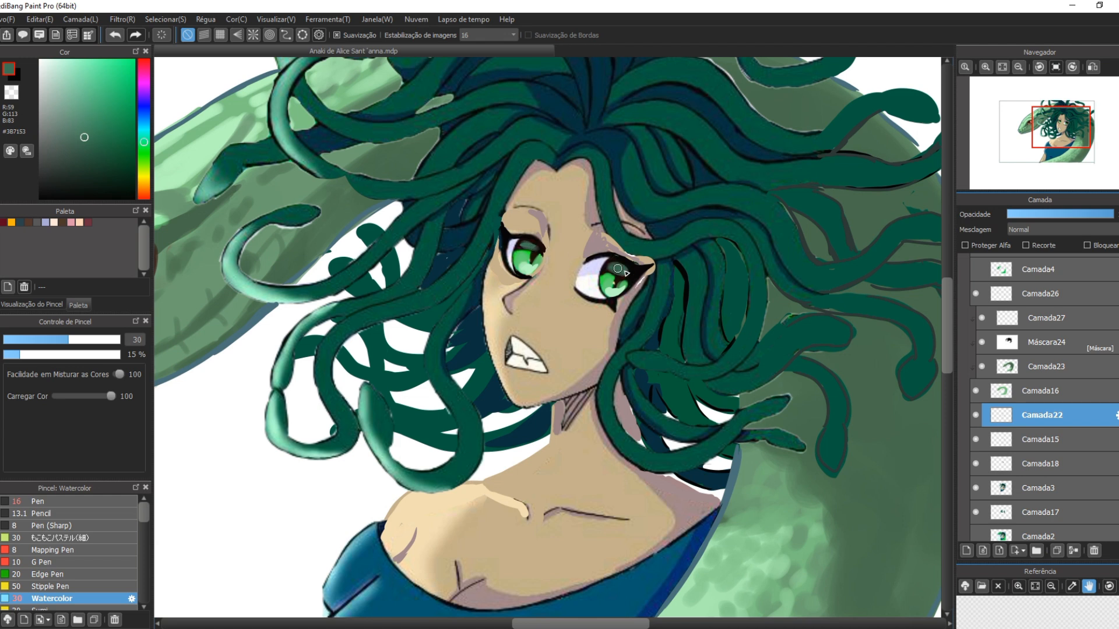
pyautogui.click(76, 161)
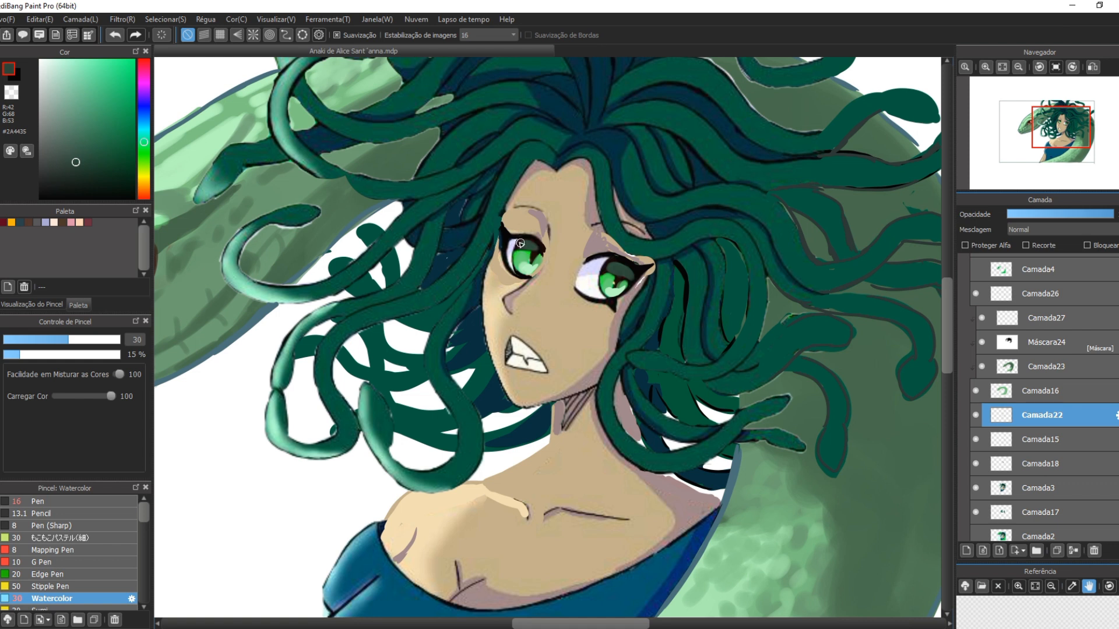
pyautogui.keyDown('alt'); pyautogui.click(540, 253); pyautogui.keyUp('alt')
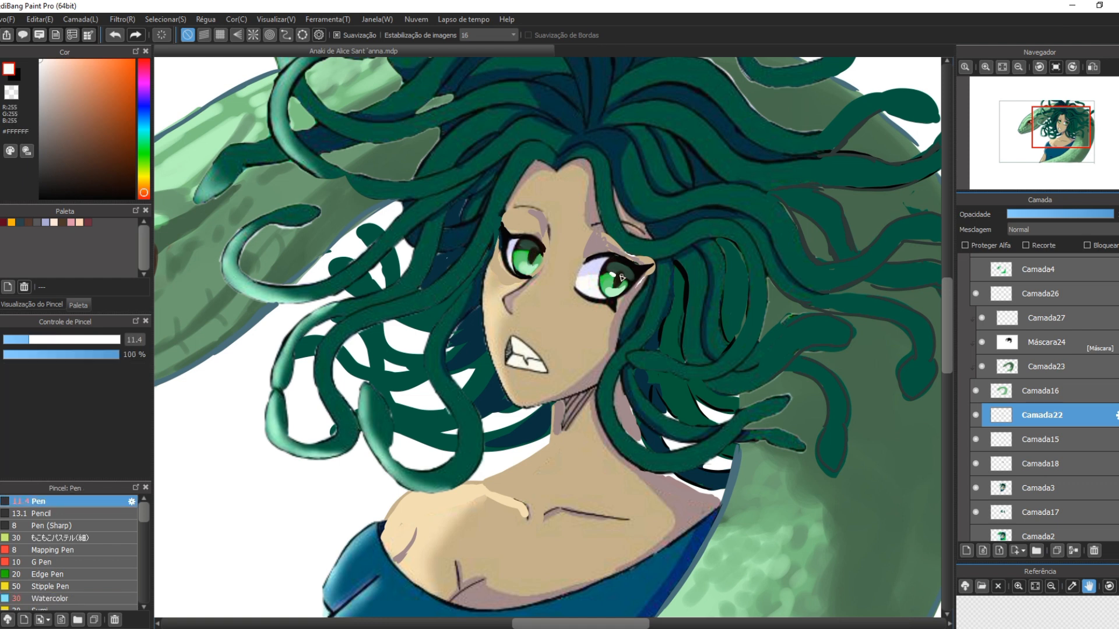
# - Shade the Medusa's face and neck on Camada15 with a size 42 Watercolor brush, using sampled tones #A28989 and #C2AF86
pyautogui.keyDown('alt'); pyautogui.click(504, 272); pyautogui.keyUp('alt')
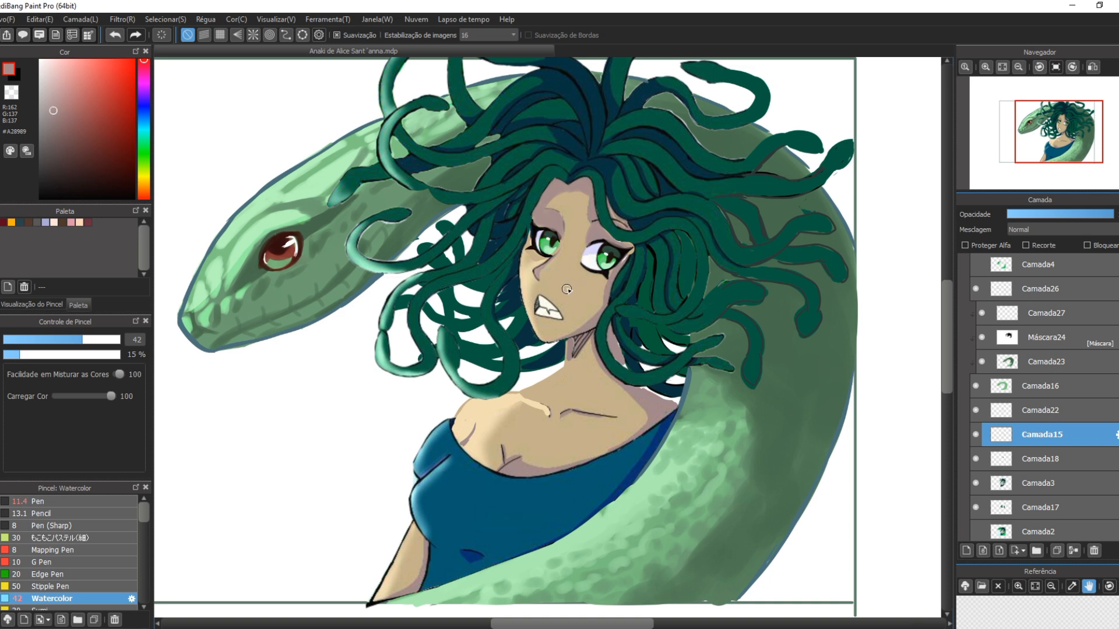
pyautogui.keyDown('alt'); pyautogui.click(557, 273); pyautogui.keyUp('alt')
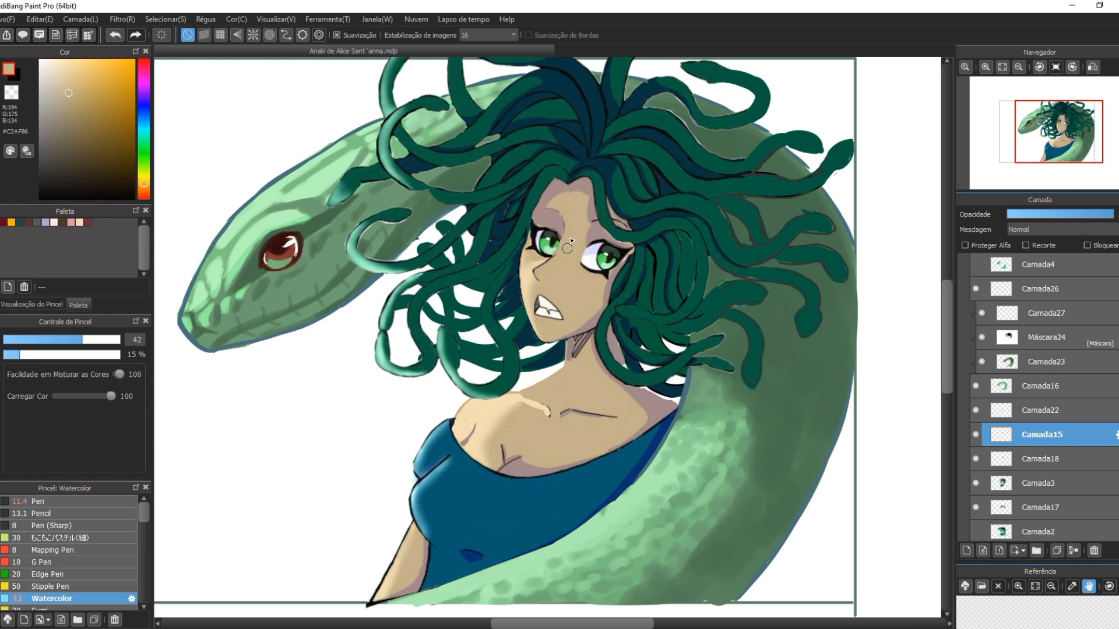
pyautogui.press('alt')
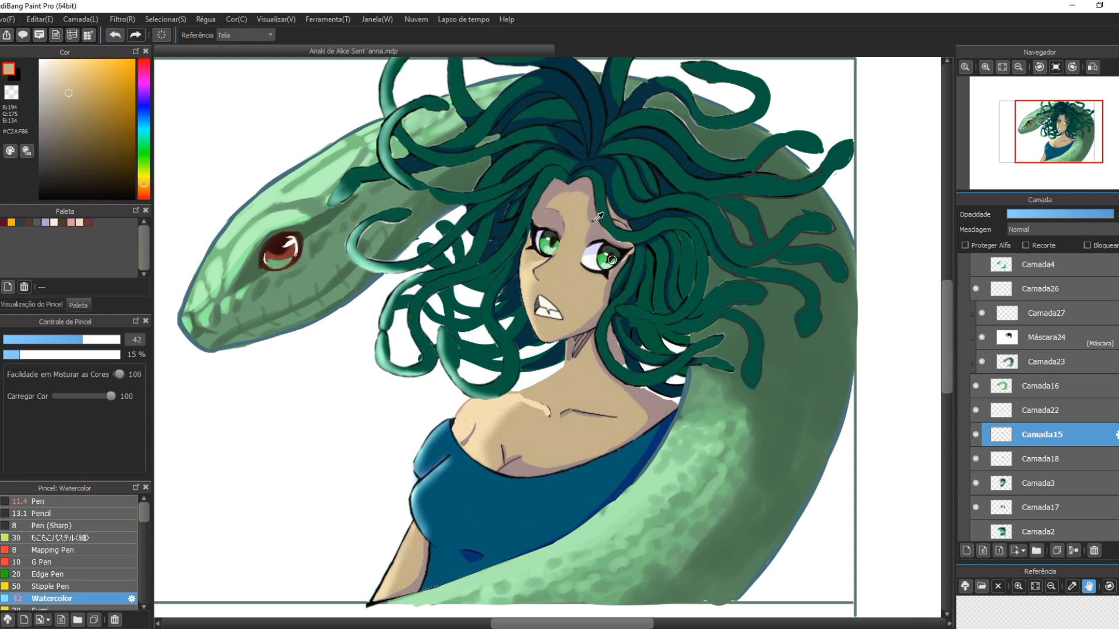
pyautogui.click(596, 219)
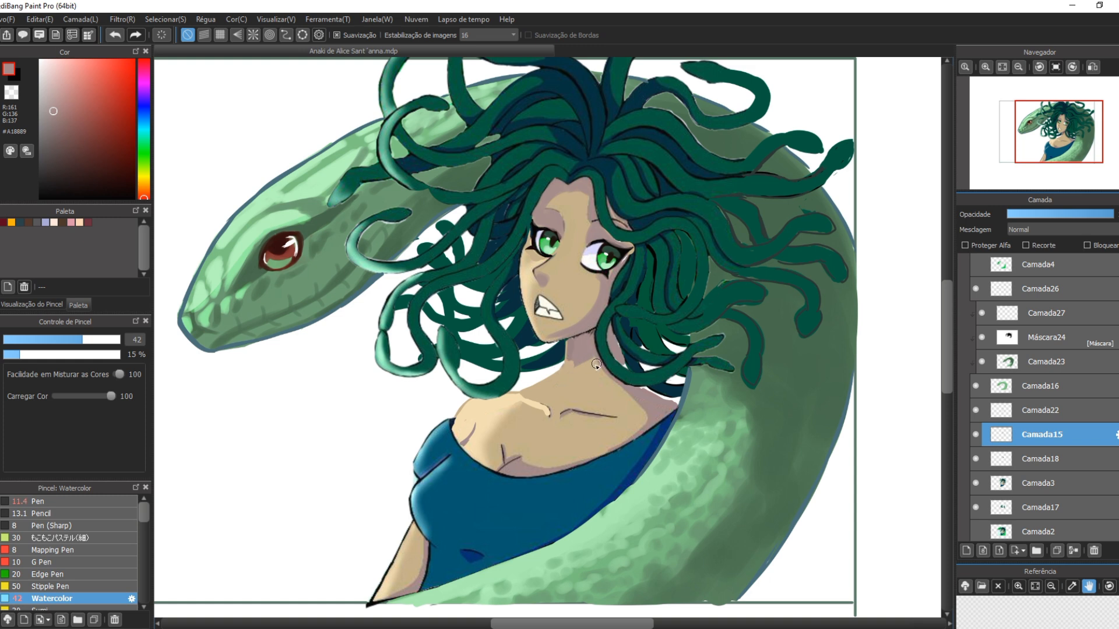
# - Paint soft shadows on the collarbone, cleavage and neck with #A18889, blending their edges with the skin tone #C4AE89
pyautogui.moveTo(569, 417)
pyautogui.mouseDown()
pyautogui.moveTo(648, 419)
pyautogui.moveTo(544, 432)
pyautogui.mouseUp()
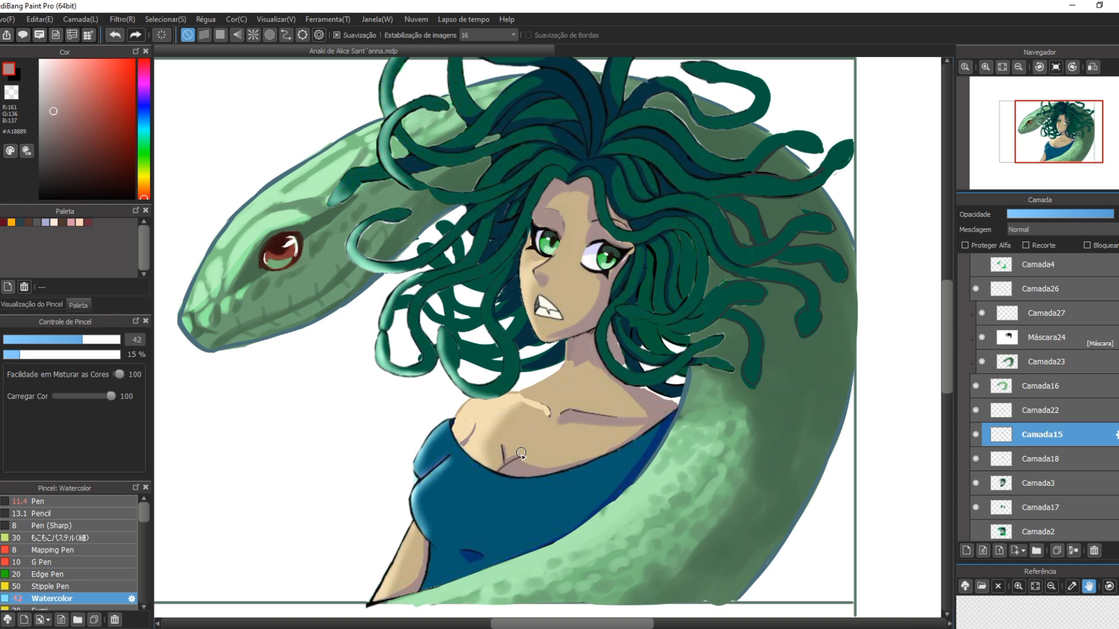
pyautogui.keyDown('alt'); pyautogui.click(539, 472); pyautogui.keyUp('alt')
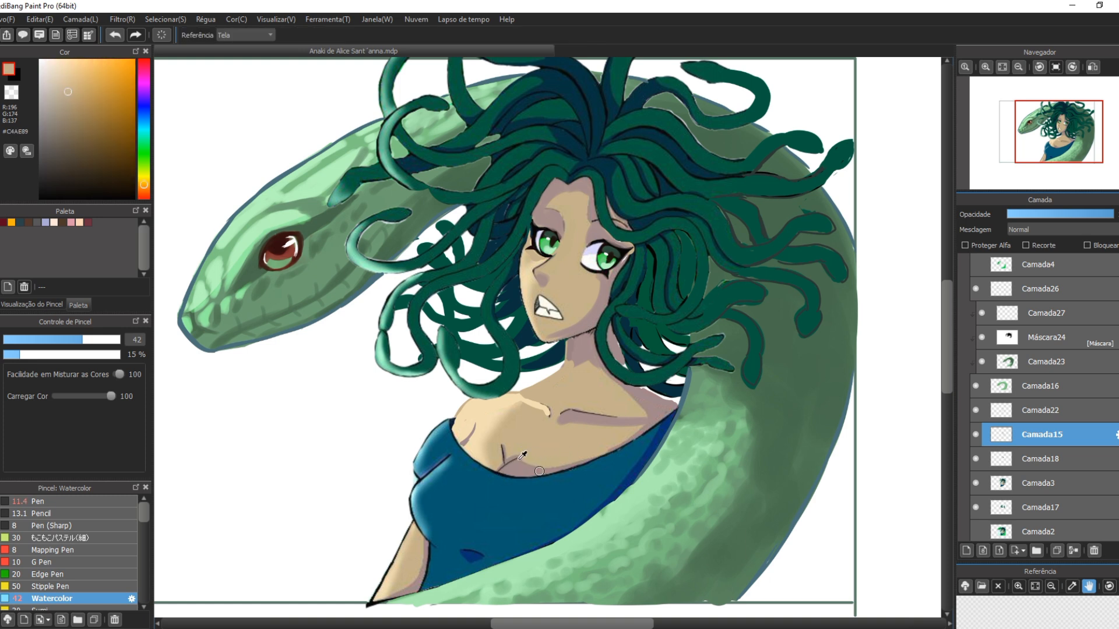
pyautogui.moveTo(514, 468); pyautogui.dragTo(523, 473)
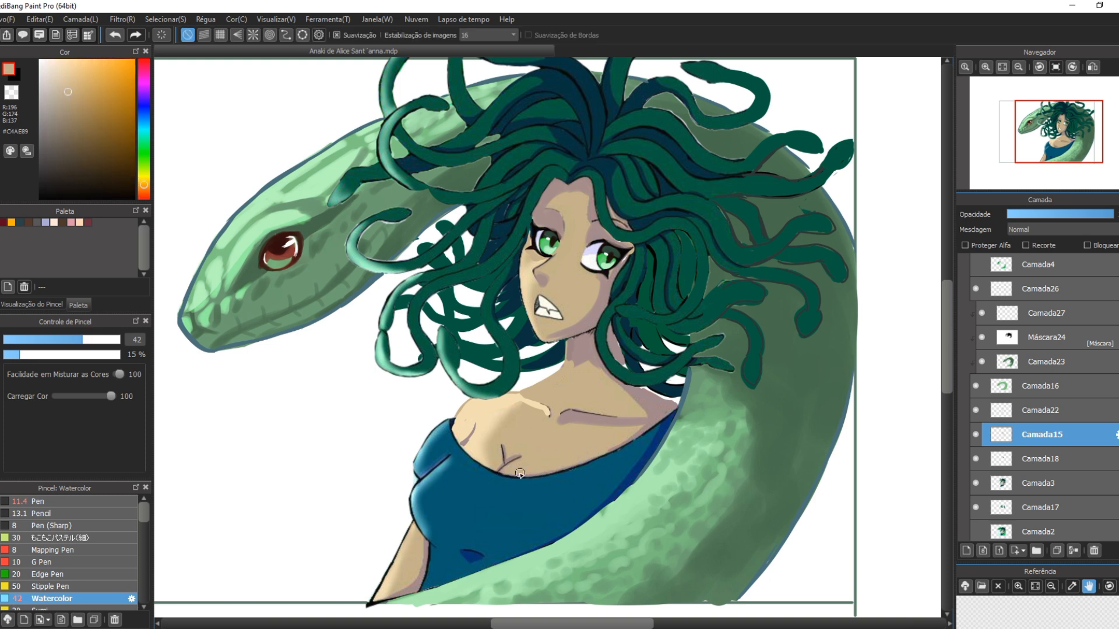
pyautogui.moveTo(576, 415)
pyautogui.mouseDown()
pyautogui.moveTo(554, 428)
pyautogui.moveTo(579, 428)
pyautogui.moveTo(555, 424)
pyautogui.moveTo(582, 428)
pyautogui.mouseUp()
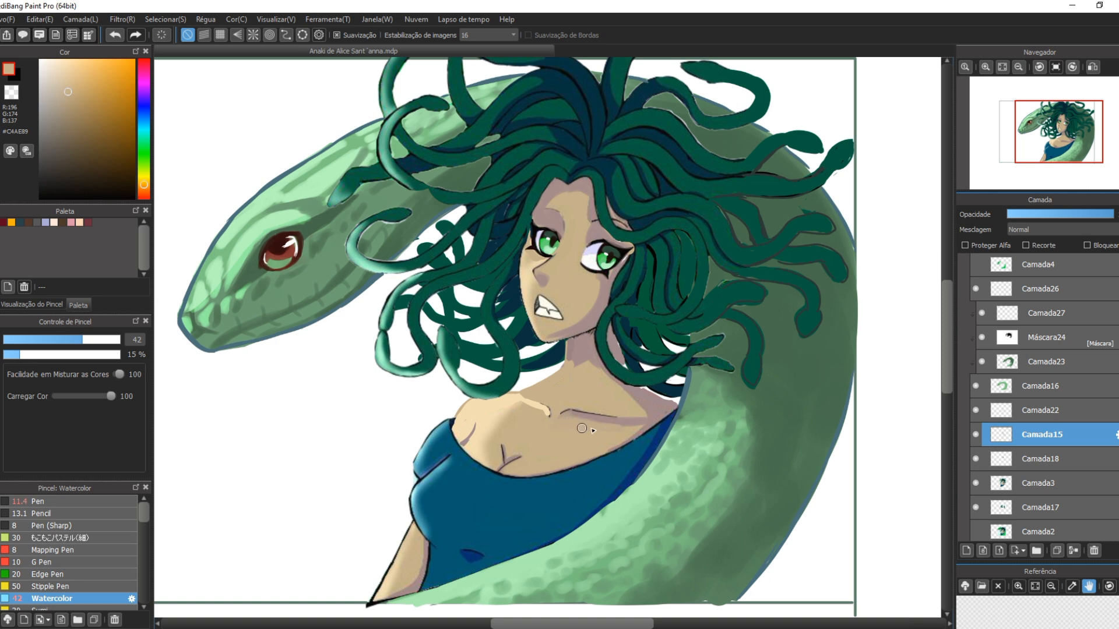
pyautogui.keyDown('alt'); pyautogui.click(590, 357); pyautogui.keyUp('alt')
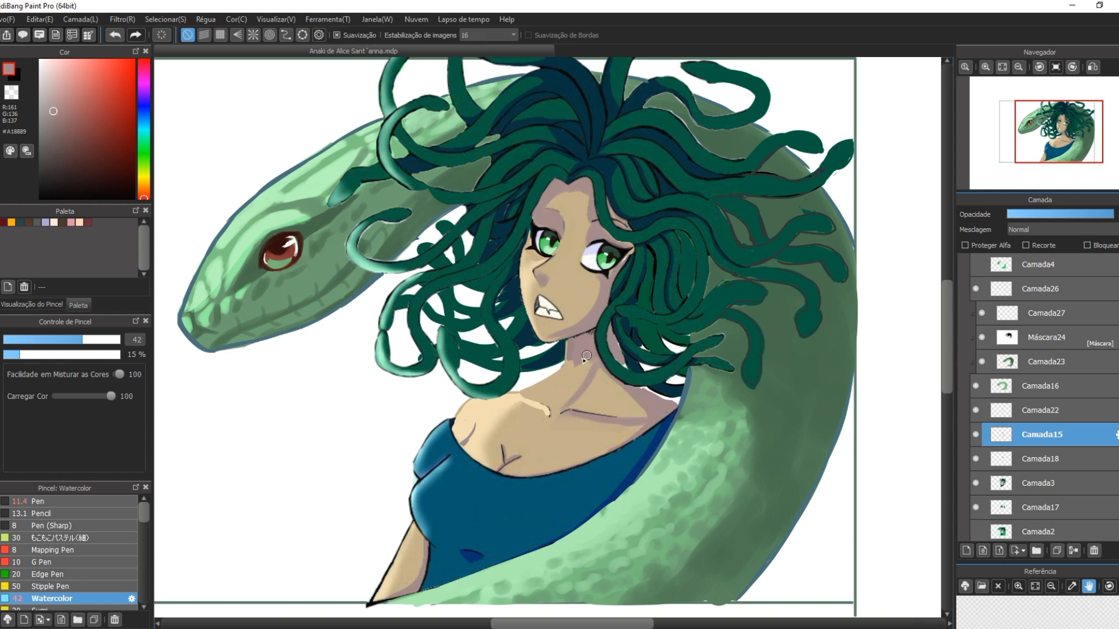
# - Blend the Medusa's neck and collarbone shading, and raise the dress neckline over the cleavage with size 53 Watercolor in #01556D
pyautogui.moveTo(586, 355); pyautogui.dragTo(518, 305)
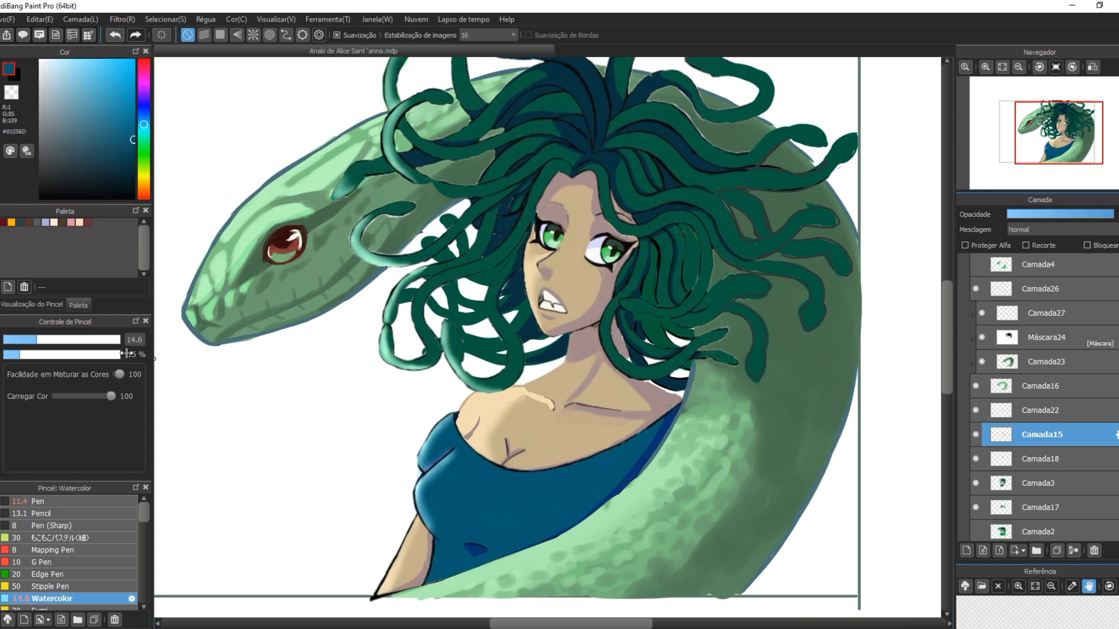
pyautogui.moveTo(36, 340); pyautogui.dragTo(92, 339)
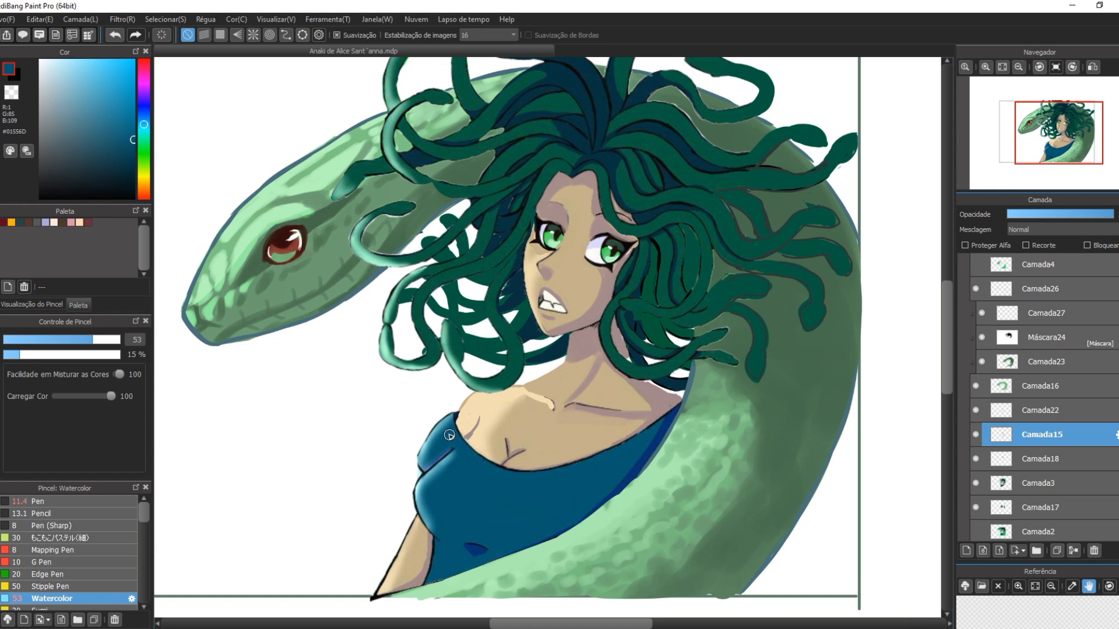
pyautogui.moveTo(447, 432)
pyautogui.mouseDown()
pyautogui.moveTo(479, 445)
pyautogui.moveTo(605, 447)
pyautogui.moveTo(638, 436)
pyautogui.moveTo(504, 475)
pyautogui.moveTo(511, 463)
pyautogui.mouseUp()
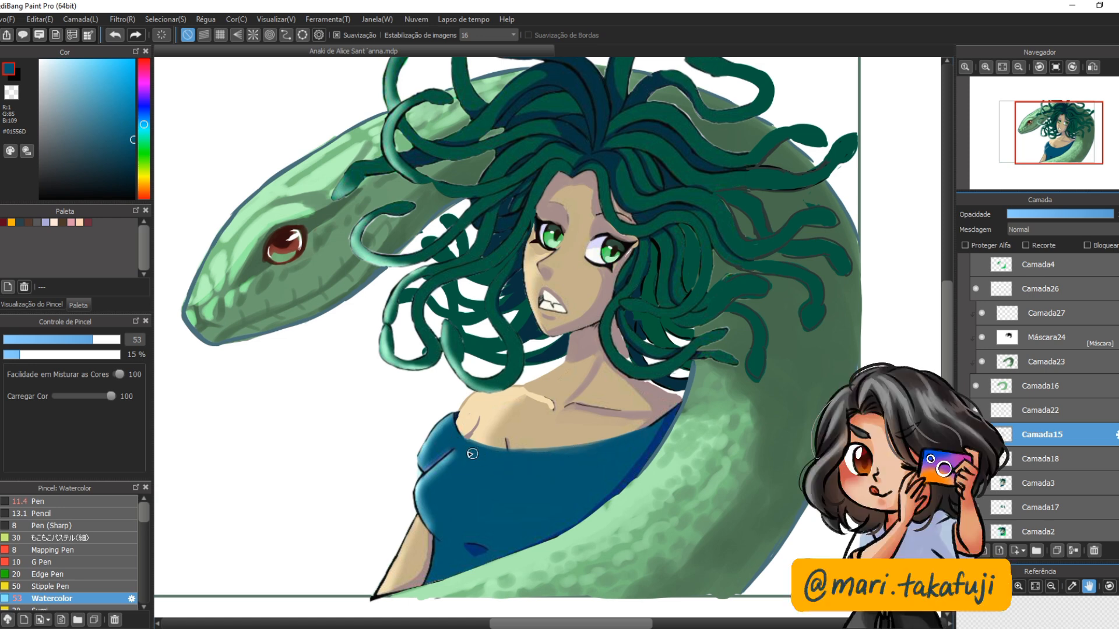
pyautogui.moveTo(458, 438)
pyautogui.mouseDown()
pyautogui.moveTo(573, 447)
pyautogui.moveTo(655, 428)
pyautogui.mouseUp()
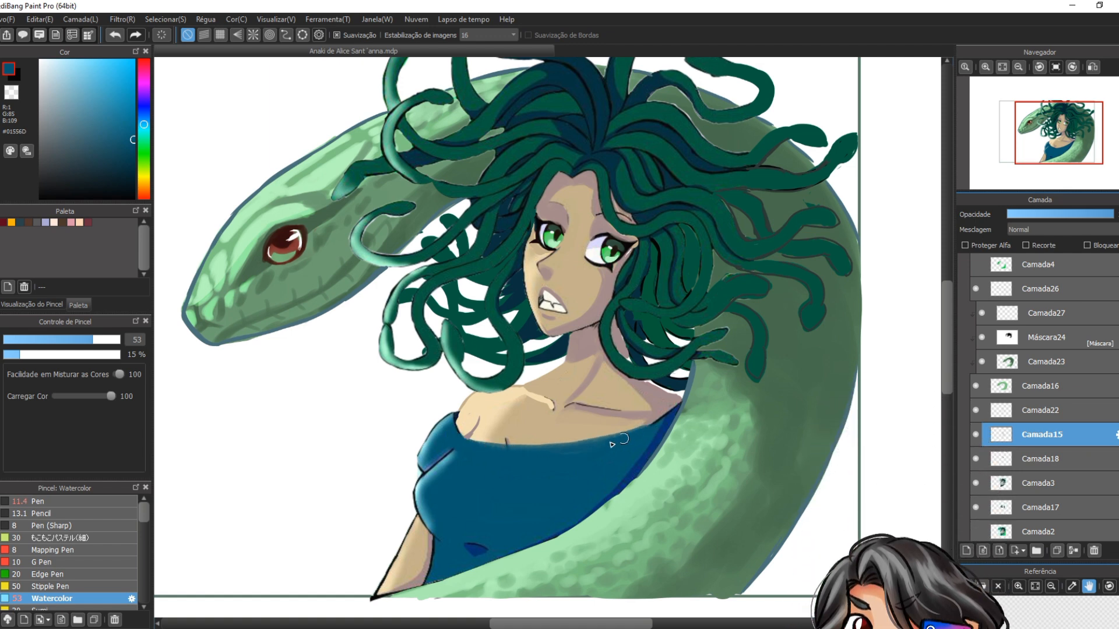
# - Shade the dress on Camada15 along the snake's body and beneath the bust with Watercolor in #12404D and #0C3B48
pyautogui.keyDown('alt'); pyautogui.click(463, 446); pyautogui.keyUp('alt')
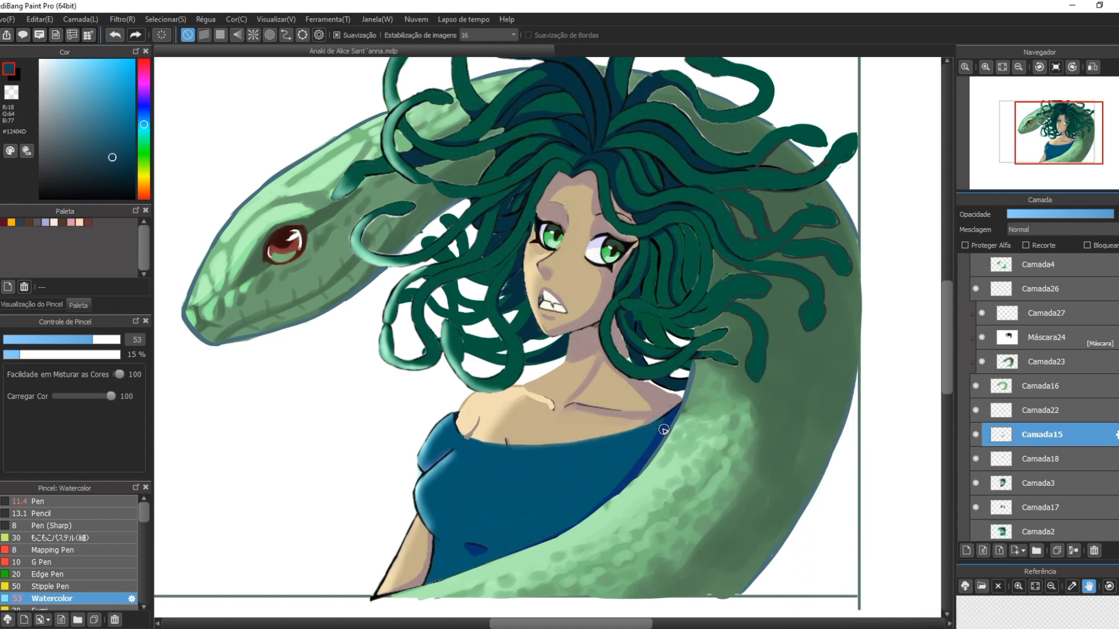
pyautogui.moveTo(657, 430)
pyautogui.mouseDown()
pyautogui.moveTo(612, 474)
pyautogui.moveTo(665, 425)
pyautogui.moveTo(627, 473)
pyautogui.moveTo(672, 413)
pyautogui.moveTo(633, 469)
pyautogui.moveTo(675, 409)
pyautogui.moveTo(617, 487)
pyautogui.mouseUp()
pyautogui.keyDown('alt'); pyautogui.click(624, 469); pyautogui.keyUp('alt')
pyautogui.moveTo(425, 496)
pyautogui.mouseDown()
pyautogui.moveTo(456, 522)
pyautogui.moveTo(421, 501)
pyautogui.moveTo(448, 528)
pyautogui.moveTo(427, 505)
pyautogui.moveTo(482, 533)
pyautogui.moveTo(462, 523)
pyautogui.moveTo(493, 531)
pyautogui.moveTo(579, 515)
pyautogui.moveTo(503, 552)
pyautogui.moveTo(510, 535)
pyautogui.moveTo(452, 531)
pyautogui.moveTo(487, 551)
pyautogui.moveTo(475, 553)
pyautogui.moveTo(420, 497)
pyautogui.moveTo(502, 533)
pyautogui.moveTo(557, 510)
pyautogui.moveTo(495, 520)
pyautogui.moveTo(569, 519)
pyautogui.moveTo(611, 442)
pyautogui.moveTo(640, 446)
pyautogui.mouseUp()
pyautogui.click(119, 159)
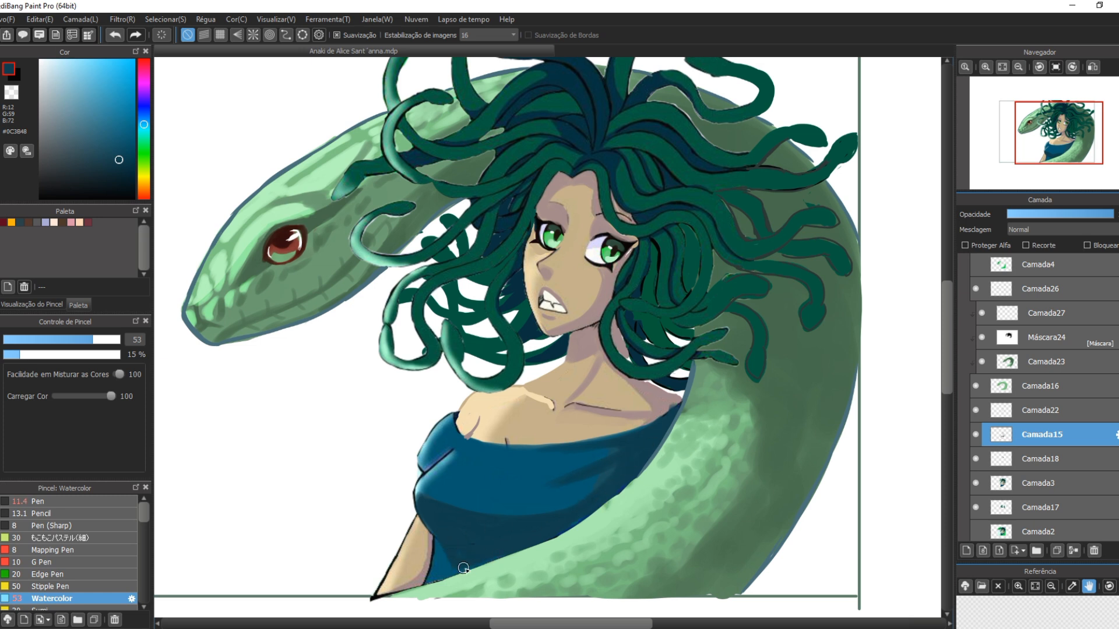
# - Refine the dress's outer edge below the bust with size 33 Watercolor in #0C3B48, and compare the painting with Camada15 hidden and shown
pyautogui.click(75, 342)
pyautogui.moveTo(74, 343); pyautogui.dragTo(72, 343)
pyautogui.moveTo(415, 484); pyautogui.dragTo(442, 555)
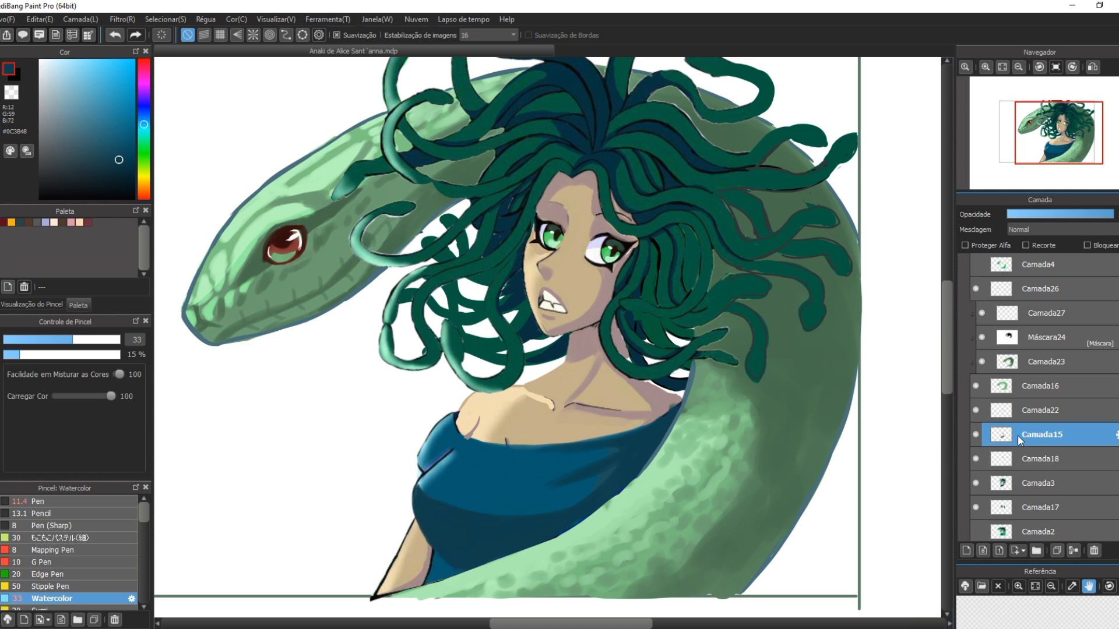
pyautogui.click(976, 434)
pyautogui.click(976, 435)
pyautogui.click(978, 433)
pyautogui.click(978, 434)
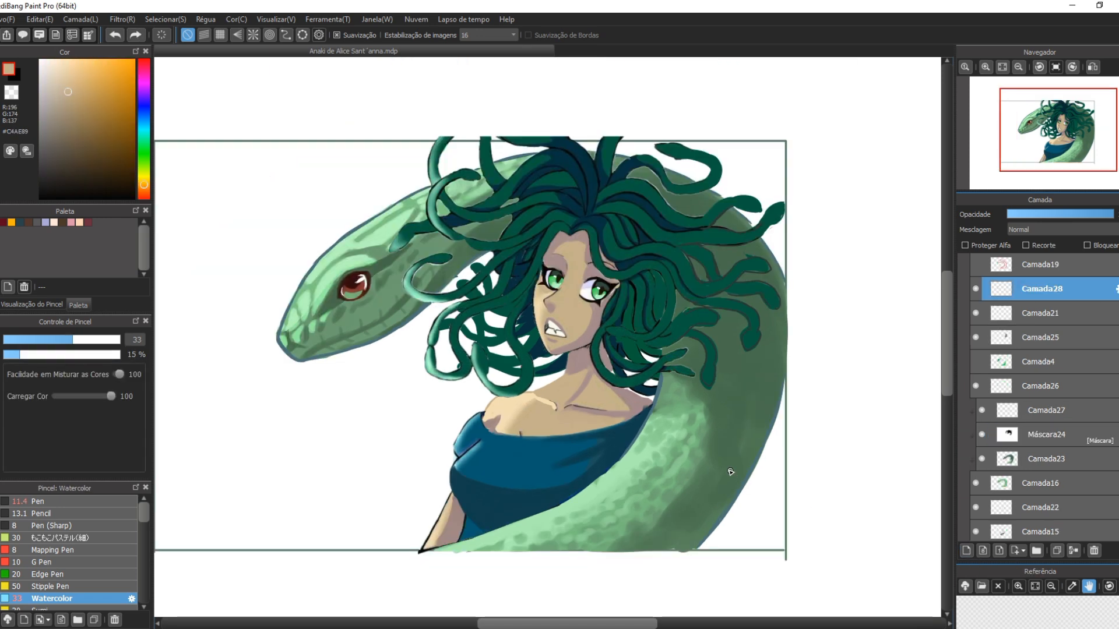
# - Paint a hand gripping the snake's body on Camada28 with size 33 Watercolor in #C4AE89, erasing to shape the fingers
pyautogui.moveTo(730, 471)
pyautogui.mouseDown()
pyautogui.moveTo(741, 506)
pyautogui.moveTo(727, 469)
pyautogui.moveTo(731, 515)
pyautogui.moveTo(710, 481)
pyautogui.moveTo(729, 512)
pyautogui.moveTo(719, 495)
pyautogui.moveTo(721, 524)
pyautogui.moveTo(716, 513)
pyautogui.mouseUp()
pyautogui.press('e')
pyautogui.moveTo(727, 466)
pyautogui.mouseDown()
pyautogui.moveTo(745, 479)
pyautogui.moveTo(721, 492)
pyautogui.moveTo(714, 513)
pyautogui.mouseUp()
pyautogui.press('b')
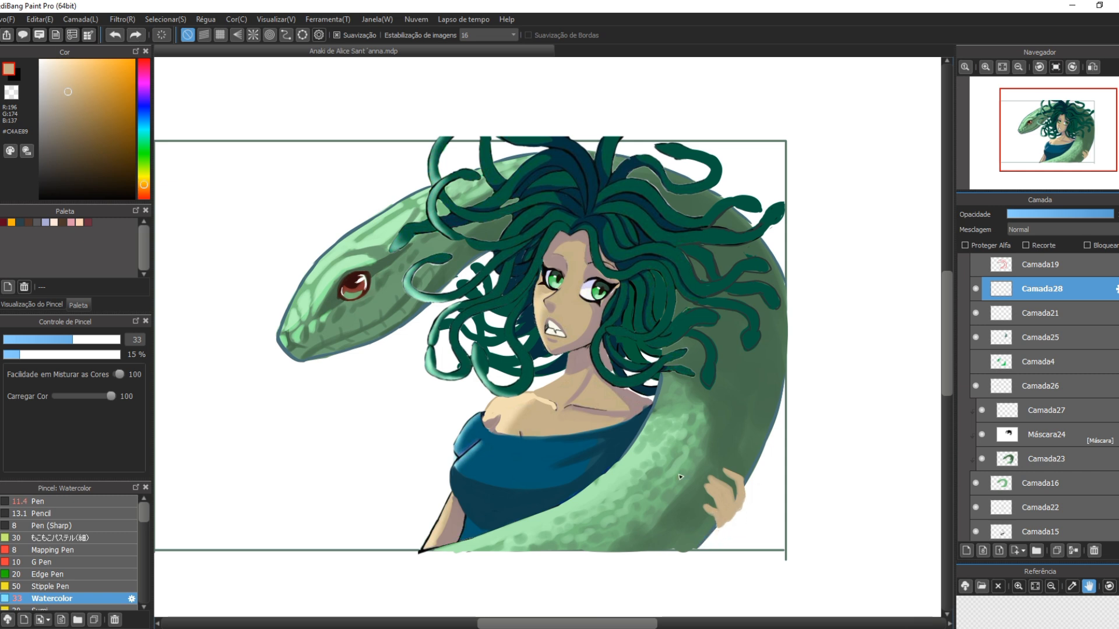
# - Block in a raised arm bending from the shoulder up to the snake's jaw on Camada28 with Watercolor in #C4AE89
pyautogui.press('[')
pyautogui.moveTo(495, 400); pyautogui.dragTo(397, 455)
pyautogui.moveTo(319, 356)
pyautogui.mouseDown()
pyautogui.moveTo(447, 475)
pyautogui.moveTo(404, 488)
pyautogui.moveTo(373, 353)
pyautogui.moveTo(396, 411)
pyautogui.mouseUp()
pyautogui.press(']')
pyautogui.press(']')
pyautogui.press(']')
pyautogui.press(']')
pyautogui.press(']')
pyautogui.press(']')
pyautogui.moveTo(373, 353)
pyautogui.mouseDown()
pyautogui.moveTo(376, 397)
pyautogui.moveTo(365, 396)
pyautogui.moveTo(422, 468)
pyautogui.moveTo(410, 477)
pyautogui.moveTo(440, 460)
pyautogui.mouseUp()
pyautogui.moveTo(481, 423)
pyautogui.mouseDown()
pyautogui.moveTo(437, 464)
pyautogui.moveTo(488, 409)
pyautogui.moveTo(404, 445)
pyautogui.moveTo(361, 353)
pyautogui.moveTo(298, 347)
pyautogui.mouseUp()
# - Paint the hand under the snake's jaw and clean up the forearm and elbow edges with size 43 Watercolor in #C4AE89
pyautogui.press('[')
pyautogui.press('[')
pyautogui.press('[')
pyautogui.press('[')
pyautogui.moveTo(299, 347)
pyautogui.mouseDown()
pyautogui.moveTo(320, 359)
pyautogui.moveTo(362, 353)
pyautogui.mouseUp()
pyautogui.press('e')
pyautogui.press('e')
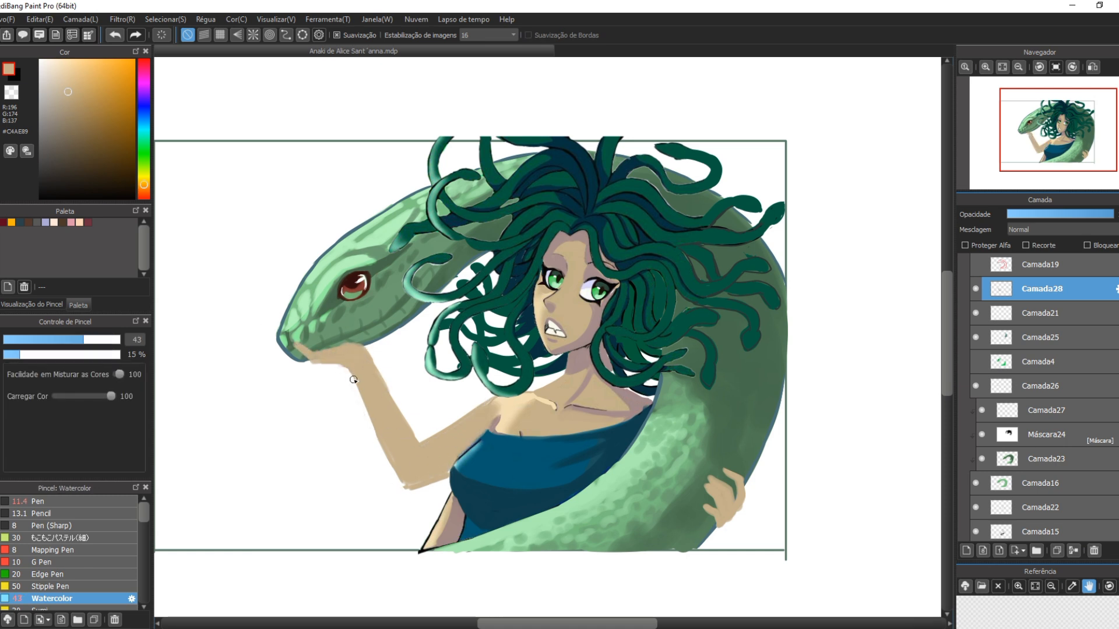
pyautogui.moveTo(357, 376); pyautogui.dragTo(391, 462)
pyautogui.moveTo(362, 353); pyautogui.dragTo(425, 440)
pyautogui.moveTo(315, 364); pyautogui.dragTo(288, 356)
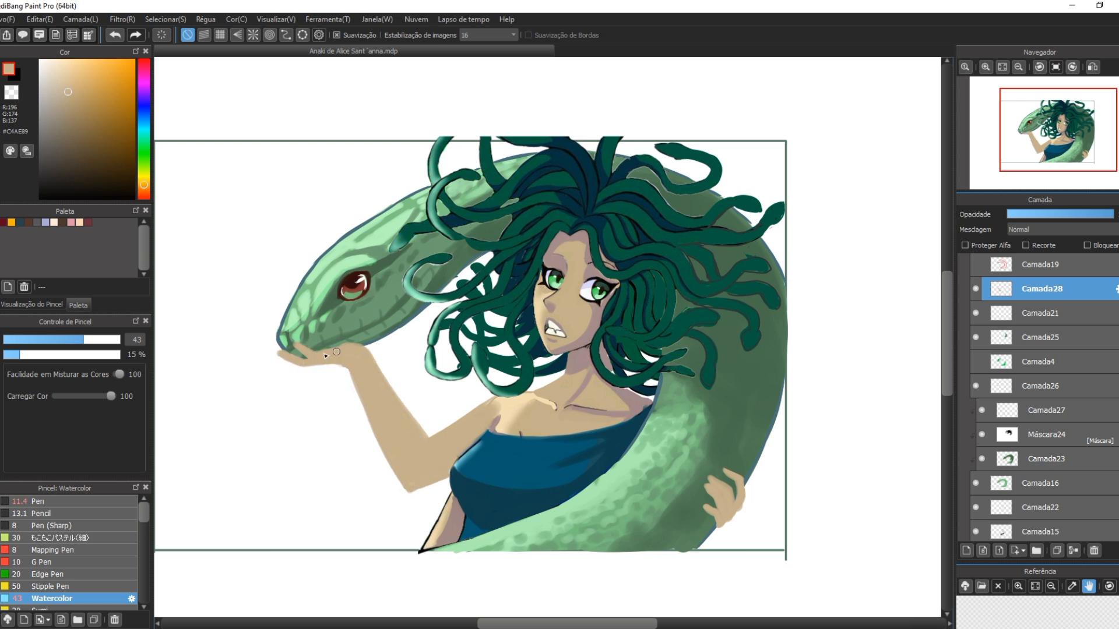
# - Add a clipping layer above Camada28 and shade the gripping hand with size 145 Watercolor in the sampled skin shadow #A18889
pyautogui.press('i')
pyautogui.click(637, 402)
pyautogui.click(965, 550)
pyautogui.click(1026, 246)
pyautogui.press('b')
pyautogui.click(119, 339)
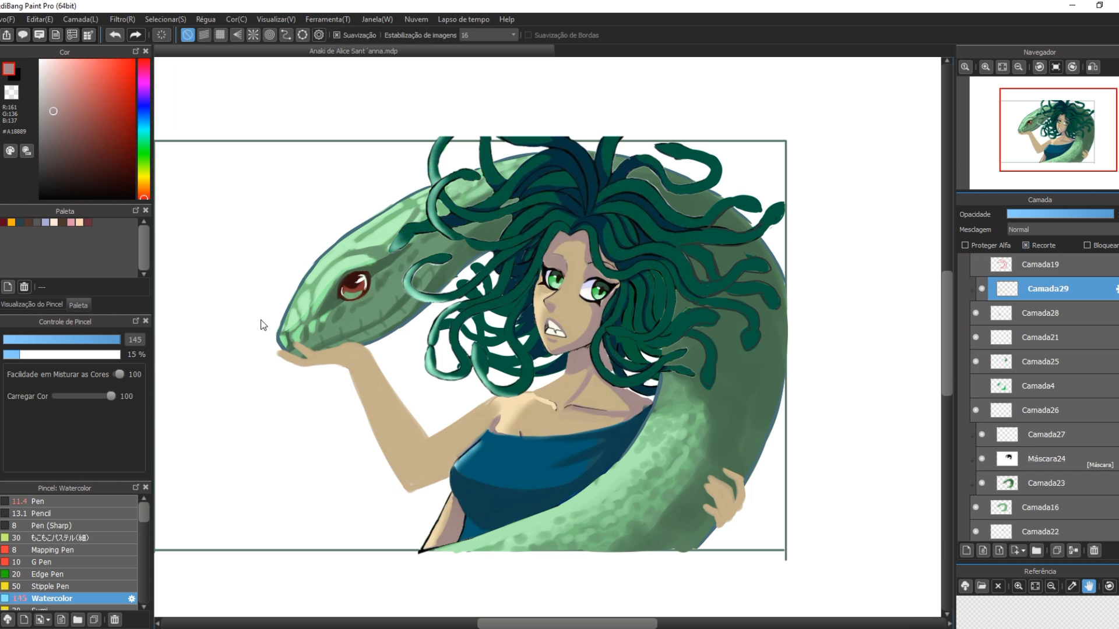
pyautogui.moveTo(720, 460); pyautogui.dragTo(752, 479)
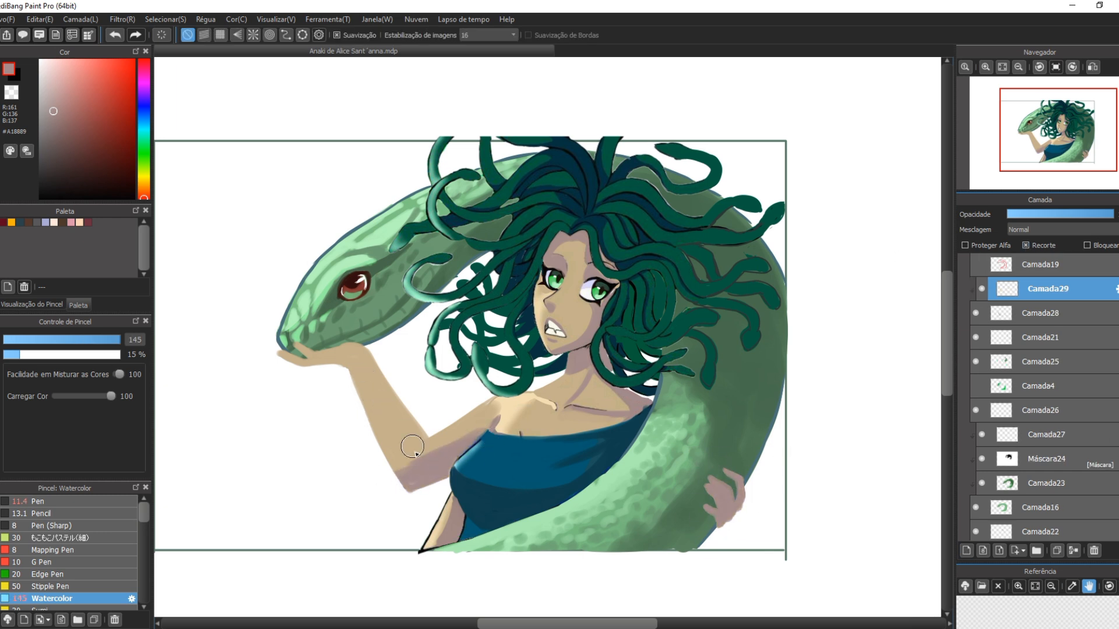
# - Shade the raised forearm, hand and underside of the upper arm with #A18889, refining the palm with size 38 Watercolor
pyautogui.press('e')
pyautogui.moveTo(402, 462); pyautogui.dragTo(479, 430)
pyautogui.press('b')
pyautogui.moveTo(364, 354)
pyautogui.mouseDown()
pyautogui.moveTo(429, 464)
pyautogui.moveTo(375, 384)
pyautogui.moveTo(334, 351)
pyautogui.moveTo(373, 378)
pyautogui.moveTo(384, 419)
pyautogui.moveTo(306, 338)
pyautogui.moveTo(328, 357)
pyautogui.mouseUp()
pyautogui.click(78, 339)
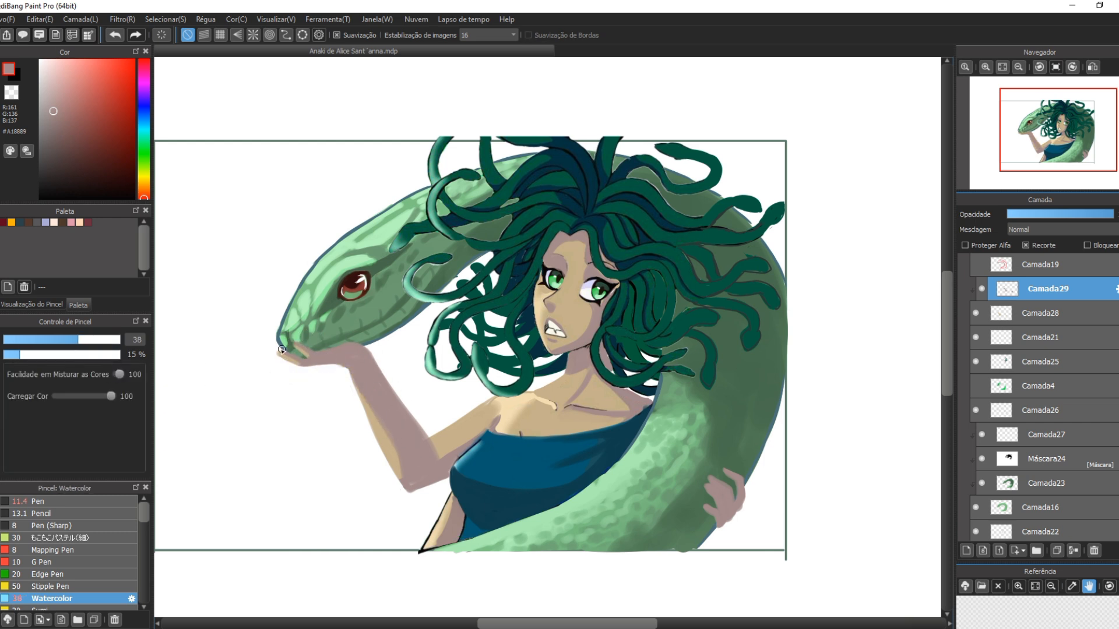
# - Add a layer mask to Camada3 and start hiding the old lowered arm with size 90 Watercolor in #000000
pyautogui.scroll(-3, 1090, 450)
pyautogui.click(1060, 495)
pyautogui.click(1018, 551)
pyautogui.click(1049, 584)
pyautogui.click(41, 198)
pyautogui.click(103, 339)
pyautogui.moveTo(450, 500)
pyautogui.mouseDown()
pyautogui.moveTo(434, 533)
pyautogui.moveTo(448, 520)
pyautogui.mouseUp()
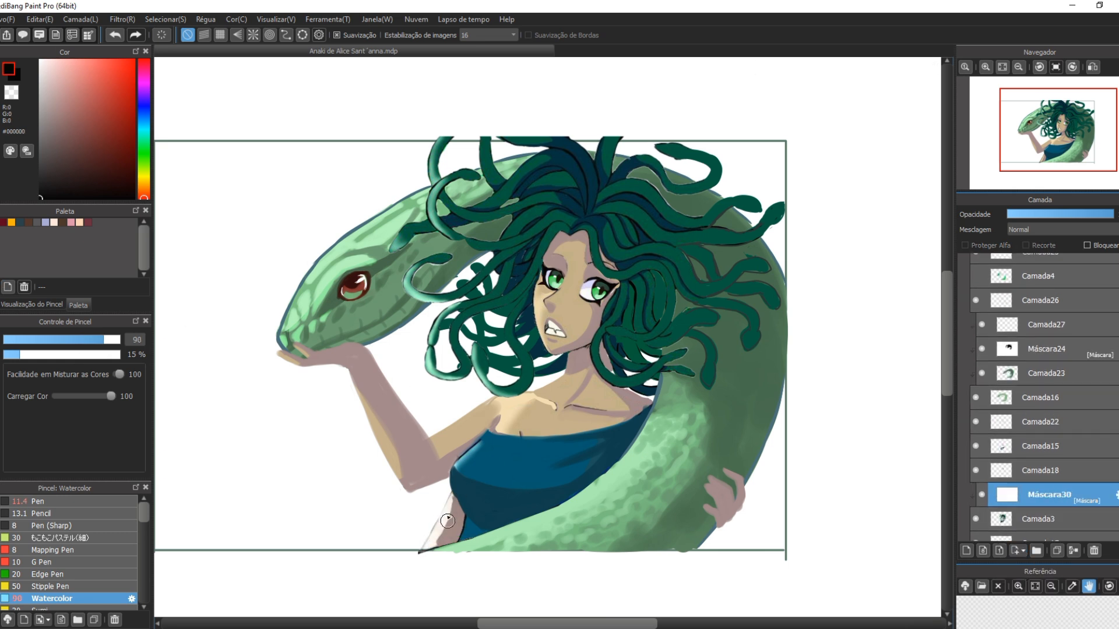
# - Mask out the rest of the old arm with a size 137 Pen, and clean its leftovers beside the waist on Camada15 and Camada3
pyautogui.click(65, 505)
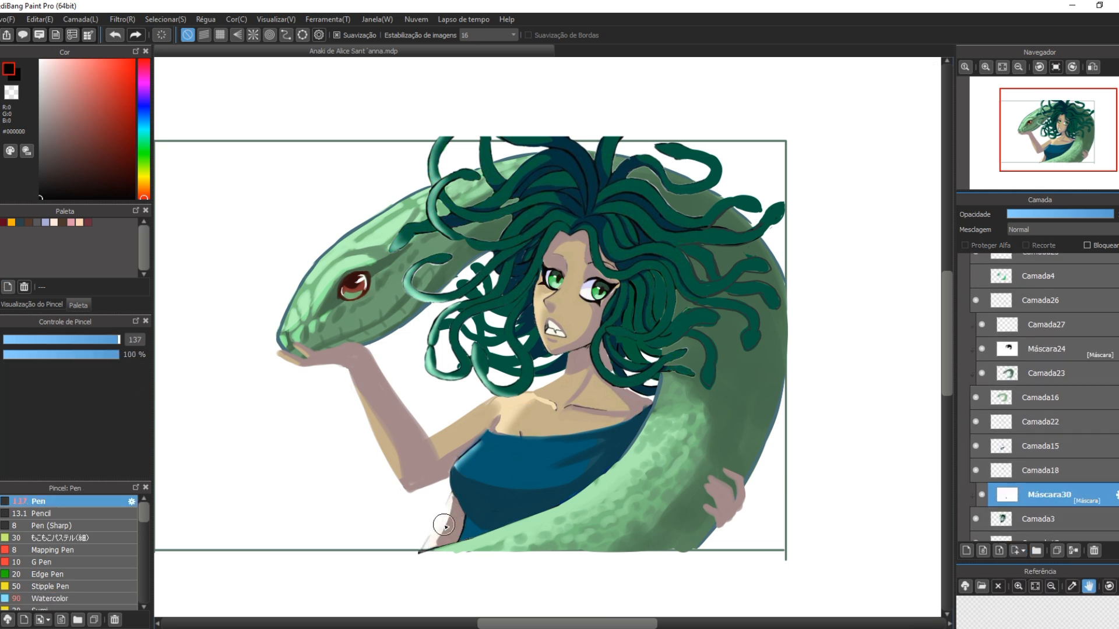
pyautogui.click(1008, 446)
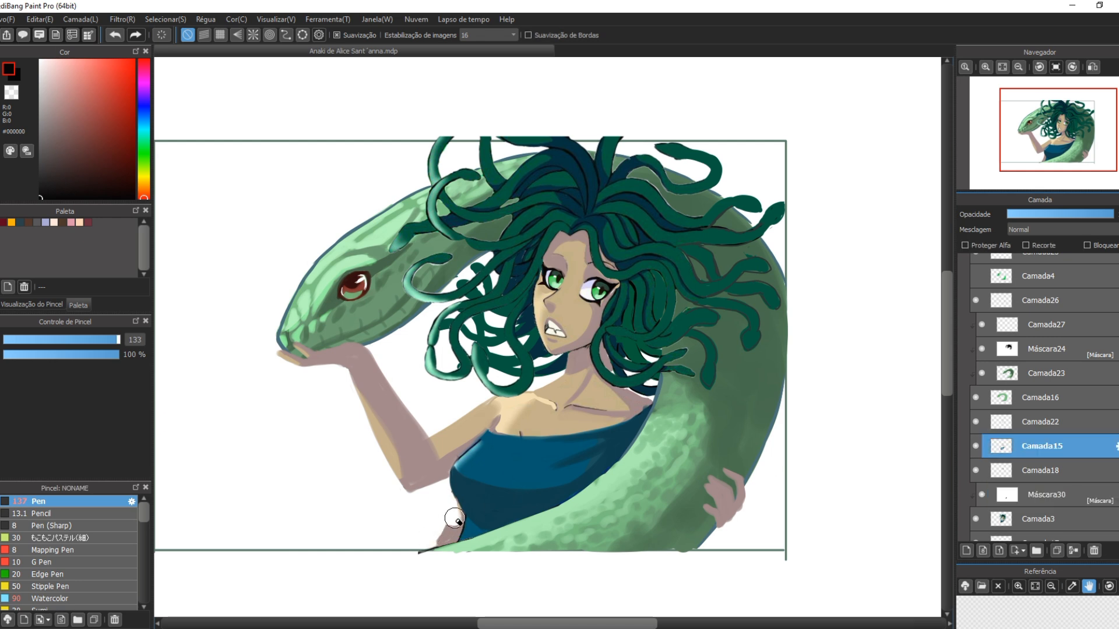
pyautogui.click(1001, 501)
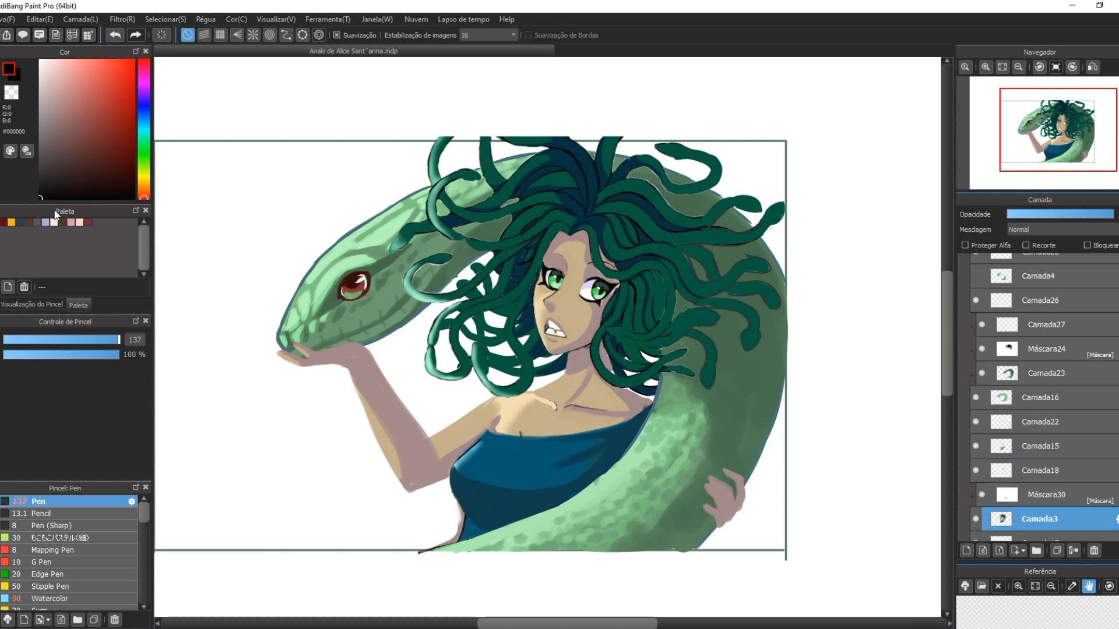
pyautogui.moveTo(465, 500); pyautogui.dragTo(462, 534)
# - Draw the gripping hand's finger lines on Camada29 with a size 12.9 Pen in #5C4242, and paint the fingernails #002F3B
pyautogui.scroll(3, 1093, 350)
pyautogui.click(1083, 289)
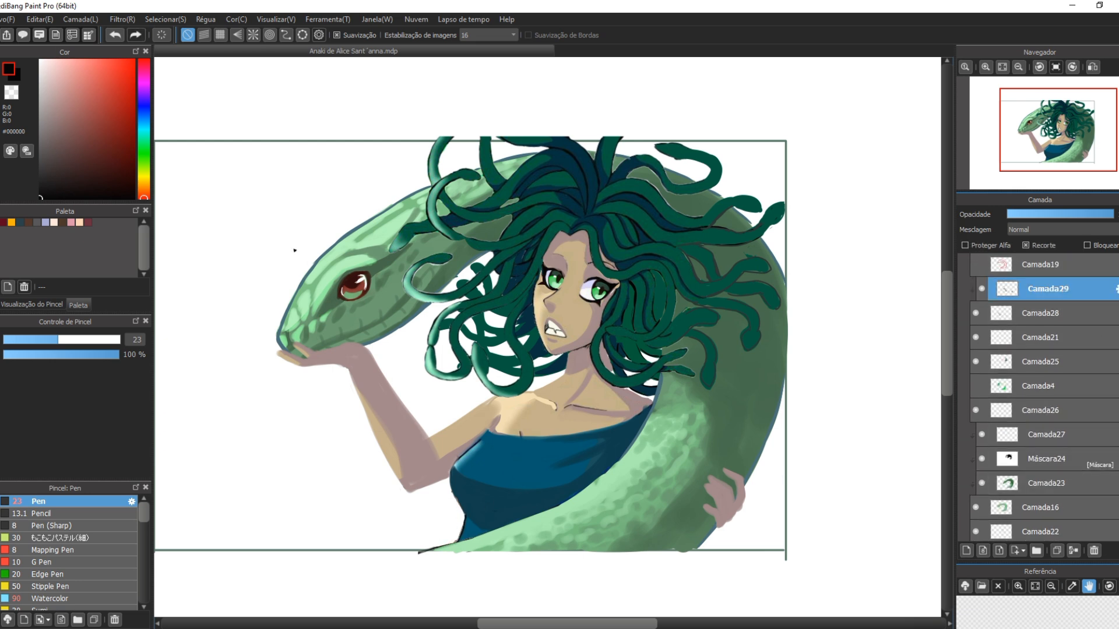
pyautogui.press('i')
pyautogui.click(70, 151)
pyautogui.moveTo(69, 151); pyautogui.dragTo(65, 149)
pyautogui.press('b')
pyautogui.click(32, 339)
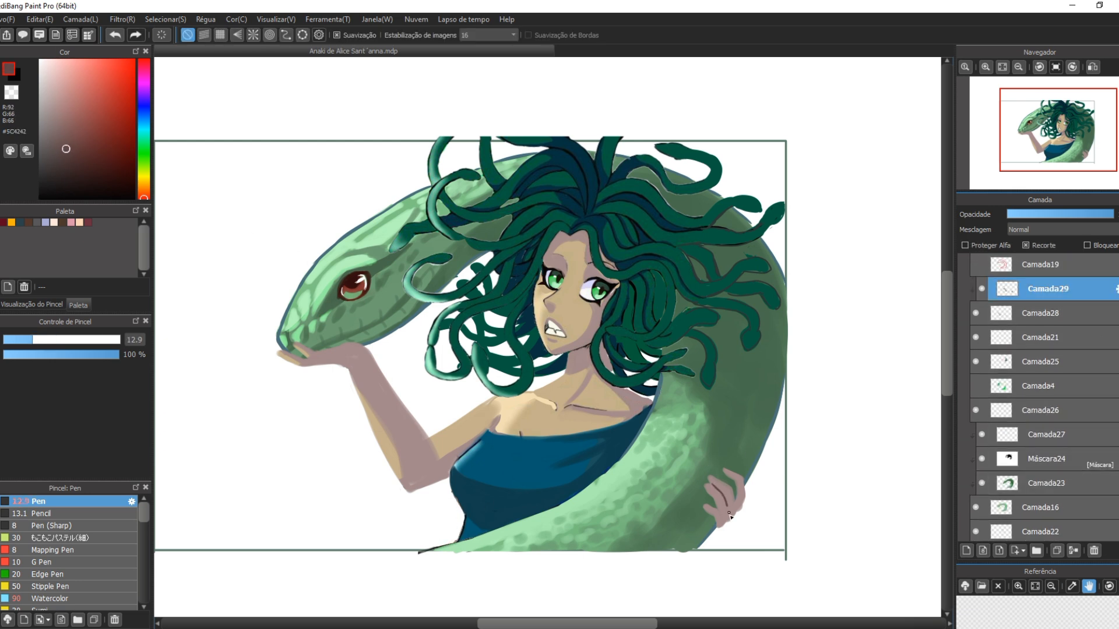
pyautogui.moveTo(707, 509); pyautogui.dragTo(723, 518)
pyautogui.keyDown('alt'); pyautogui.click(717, 364); pyautogui.keyUp('alt')
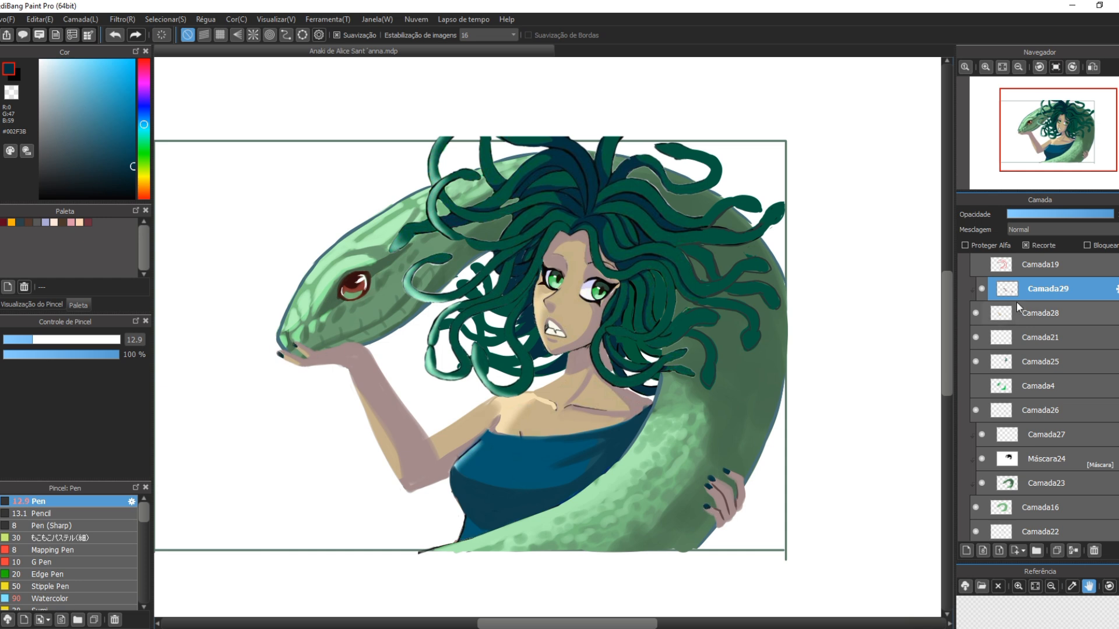
# - Define the wrist and elbow folds with #8D6D6C, and light the raised hand, forearm and upper arm with a size 35 Pen in #F3DDB3
pyautogui.keyDown('alt'); pyautogui.click(343, 365); pyautogui.keyUp('alt')
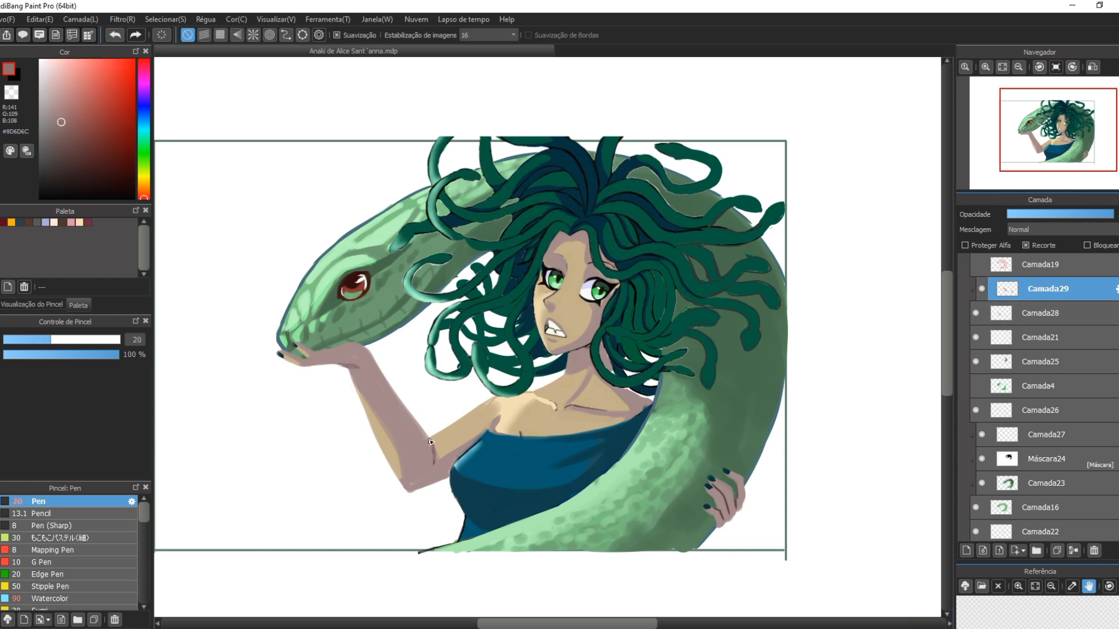
pyautogui.keyDown('alt'); pyautogui.click(585, 400); pyautogui.keyUp('alt')
pyautogui.press(']')
pyautogui.press(']')
pyautogui.press(']')
pyautogui.moveTo(282, 357); pyautogui.dragTo(309, 357)
pyautogui.moveTo(354, 382); pyautogui.dragTo(408, 485)
pyautogui.moveTo(437, 445)
pyautogui.mouseDown()
pyautogui.moveTo(500, 403)
pyautogui.moveTo(435, 456)
pyautogui.mouseUp()
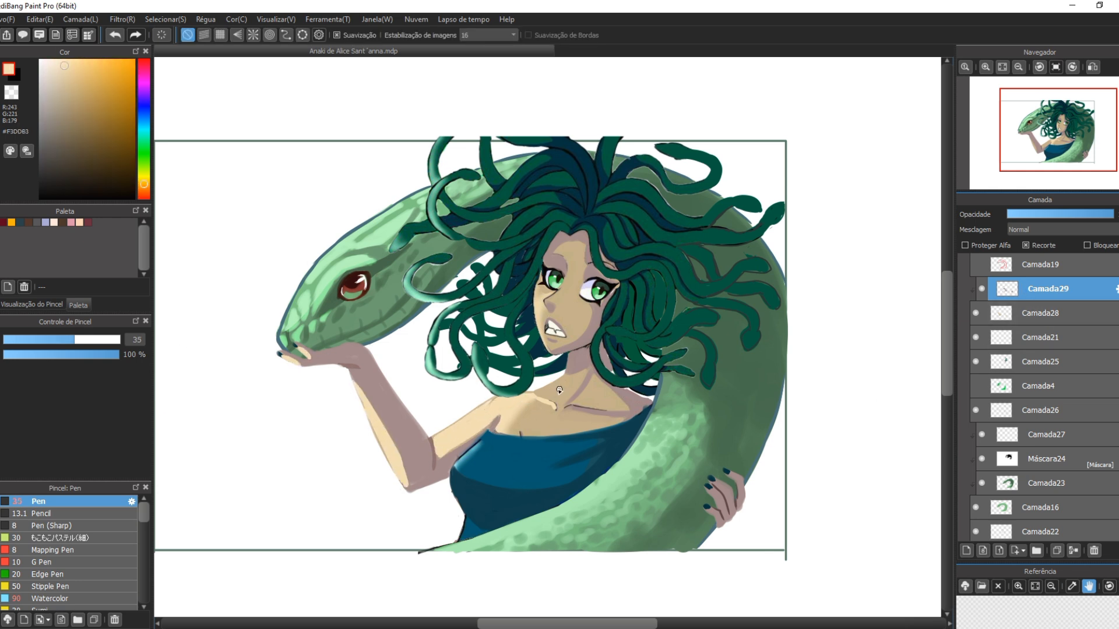
# - Add a layer above Camada15, paint #F3DDB3 light on the face with the size 35 Pen, and move the layer above Camada22
pyautogui.scroll(-4, 1032, 434)
pyautogui.click(1031, 417)
pyautogui.click(966, 551)
pyautogui.moveTo(537, 289); pyautogui.dragTo(551, 347)
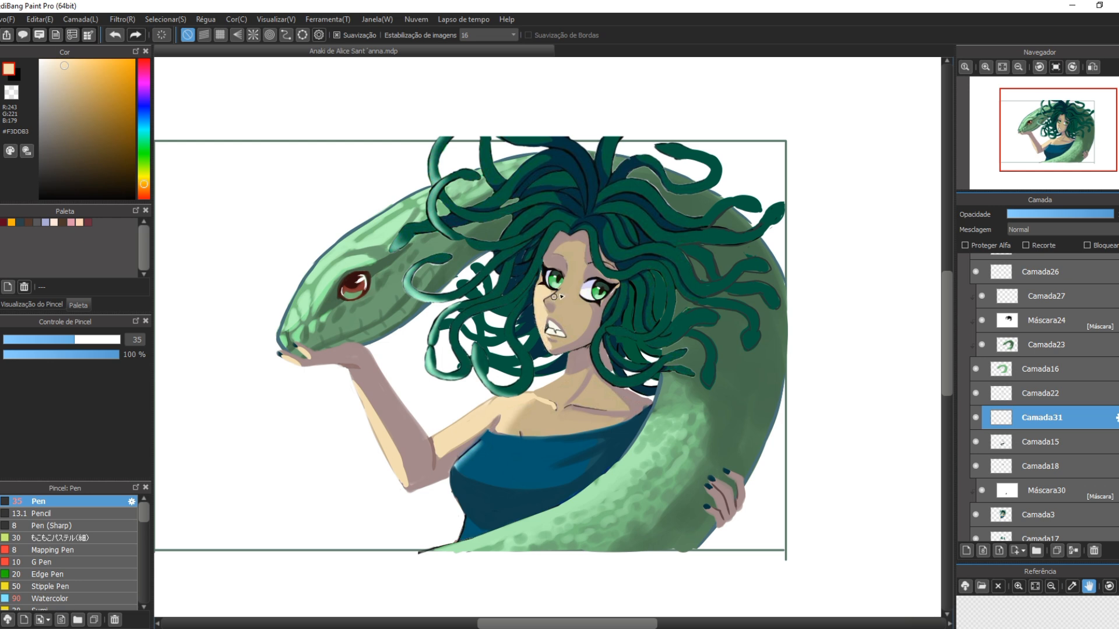
pyautogui.moveTo(1025, 417); pyautogui.dragTo(984, 398)
# - Paint soft #F3DDB3 light on the chest and refine the shading around the cheek and mouth on Camada31 with Watercolor
pyautogui.press('w')
pyautogui.press('e')
pyautogui.press('b')
pyautogui.press(']')
pyautogui.press(']')
pyautogui.press(']')
pyautogui.moveTo(520, 427); pyautogui.dragTo(597, 418)
pyautogui.press('[')
pyautogui.press('[')
pyautogui.press('[')
pyautogui.moveTo(576, 315); pyautogui.dragTo(589, 305)
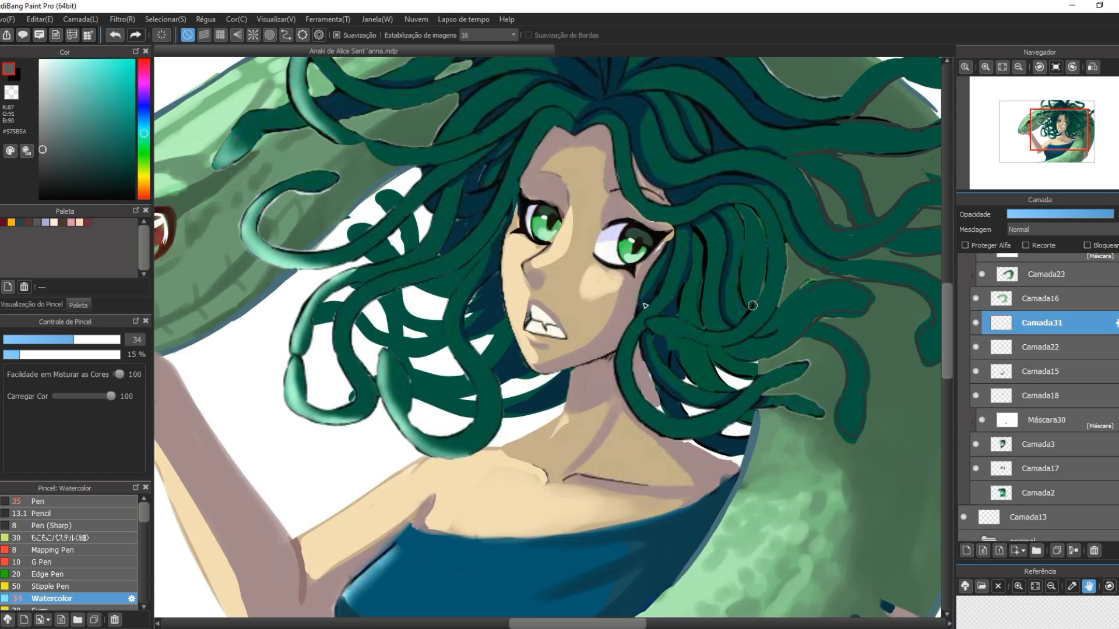
pyautogui.press('alt')
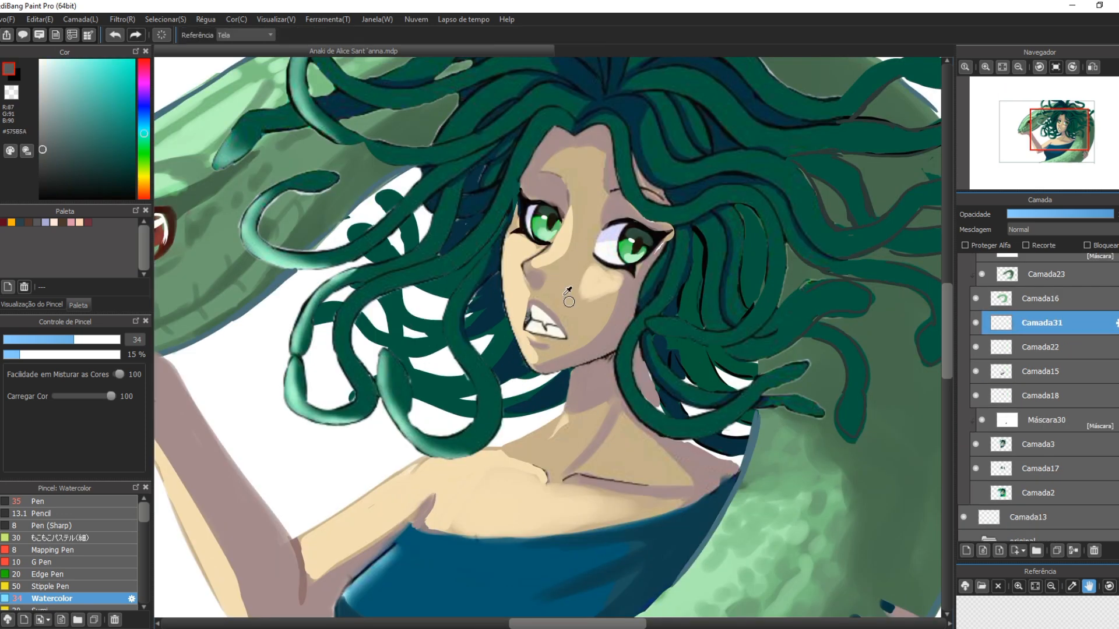
pyautogui.click(527, 294)
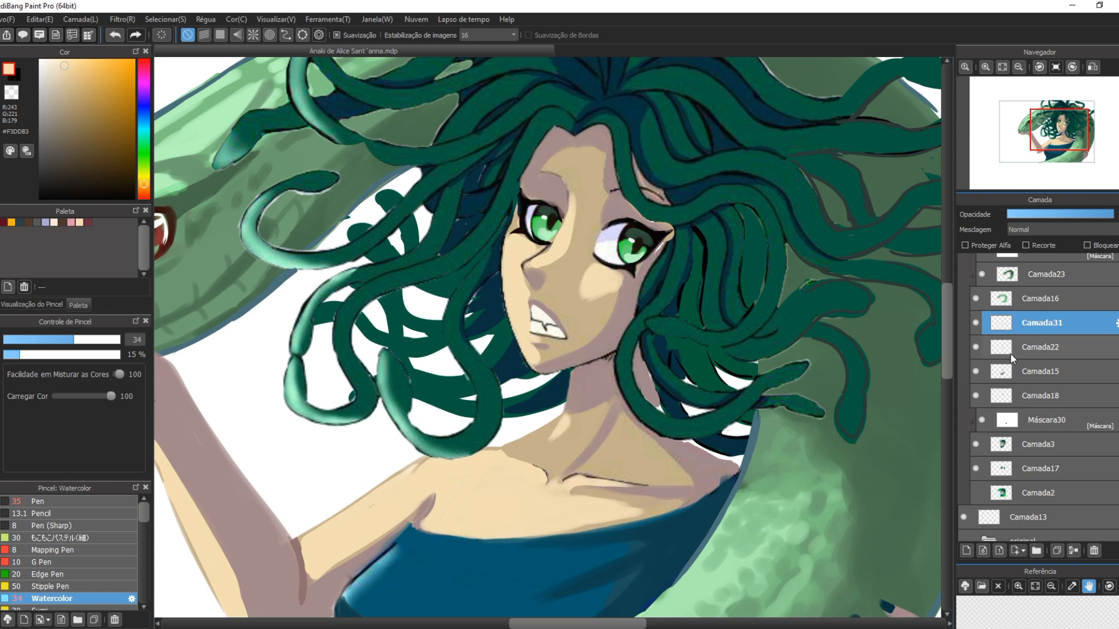
# - Repaint the teeth on Camada22 with size 34 Watercolor in #FBFBF2, and shade them with size 11.4 in #93A8B7
pyautogui.click(1026, 349)
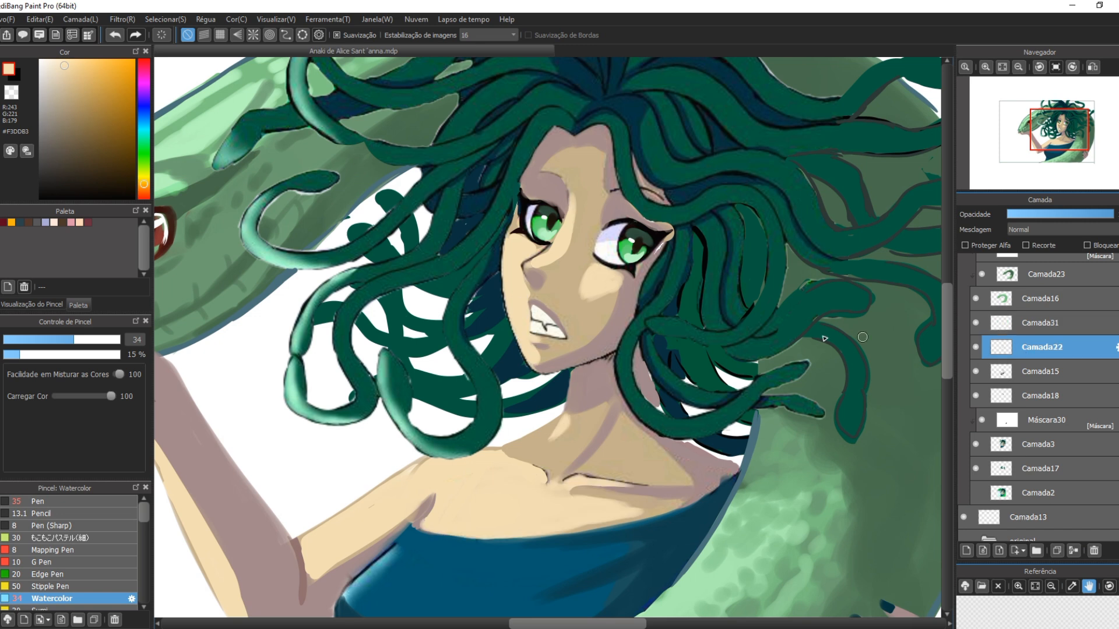
pyautogui.press('alt')
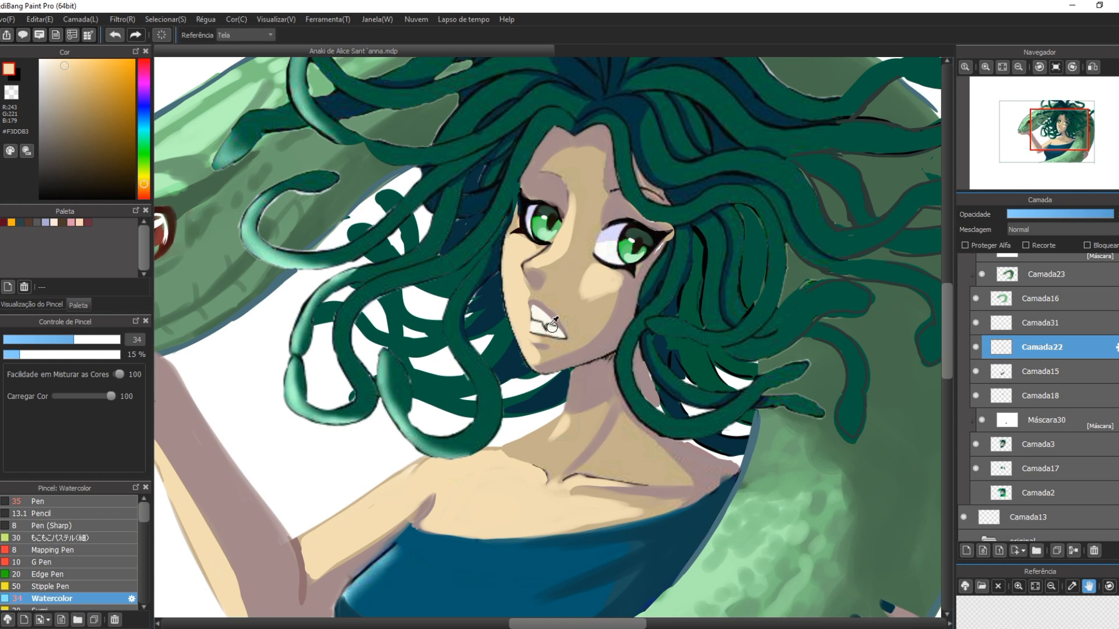
pyautogui.keyDown('alt'); pyautogui.click(549, 321); pyautogui.keyUp('alt')
pyautogui.moveTo(536, 326)
pyautogui.mouseDown()
pyautogui.moveTo(556, 329)
pyautogui.moveTo(541, 312)
pyautogui.moveTo(561, 335)
pyautogui.mouseUp()
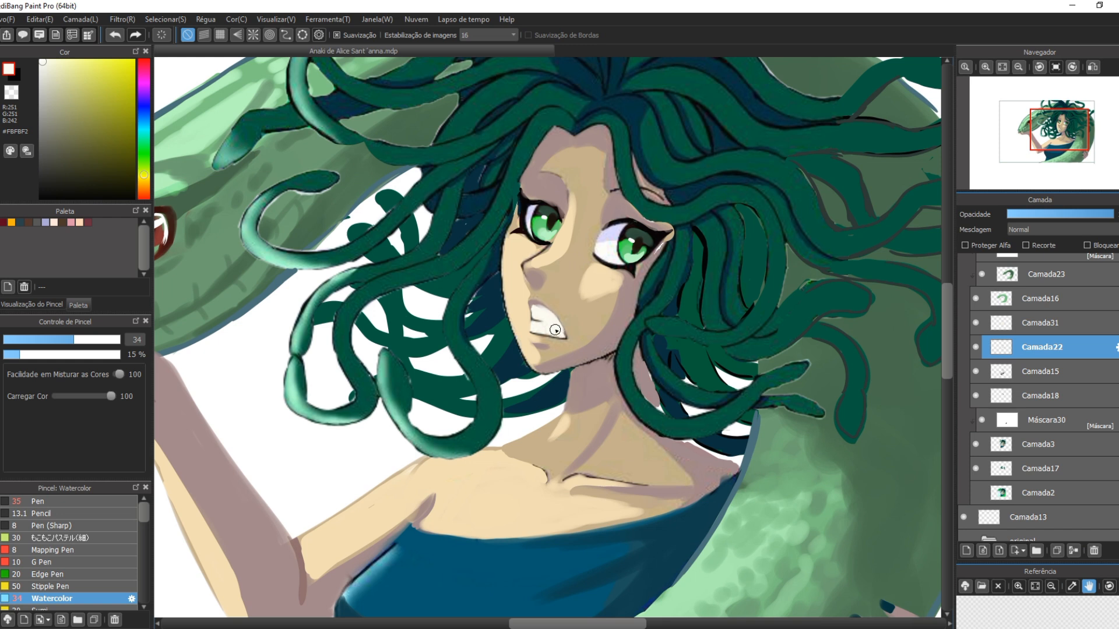
pyautogui.keyDown('alt'); pyautogui.click(556, 326); pyautogui.keyUp('alt')
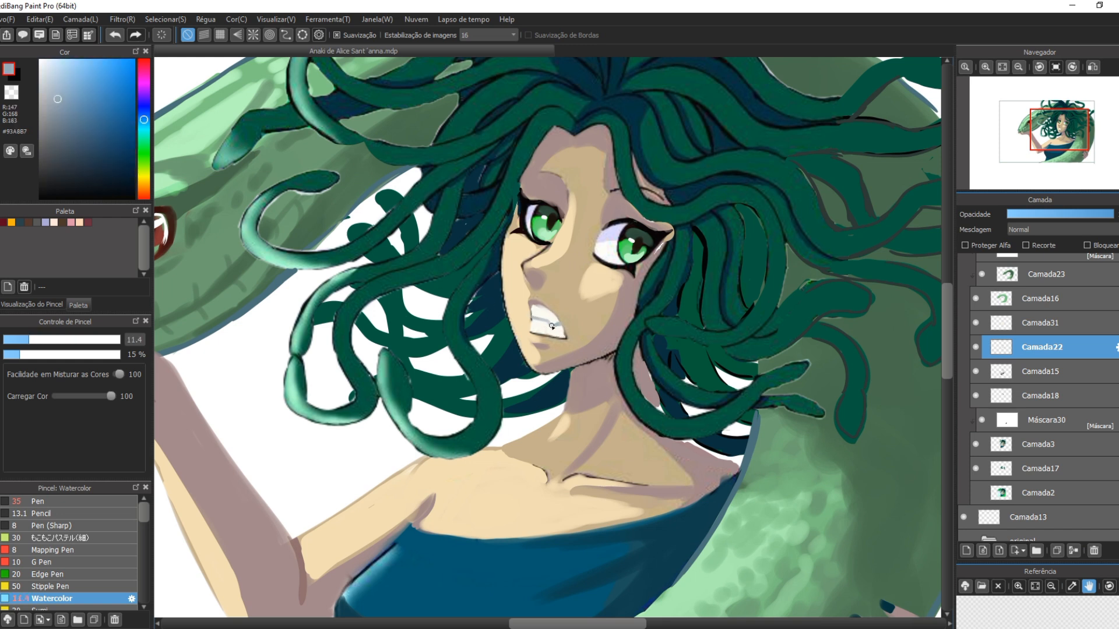
pyautogui.moveTo(554, 321); pyautogui.dragTo(563, 328)
pyautogui.click(575, 322)
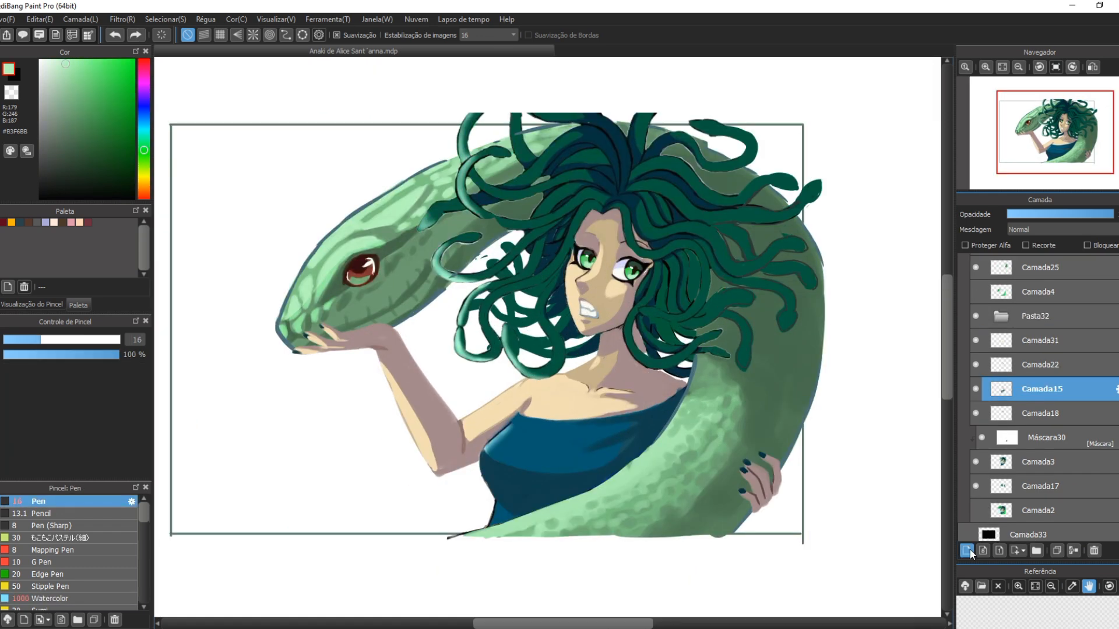
# - Add #B3F6BB highlights along the snake hairs nearest the big snake's head with a size 16 Pen on a new layer
pyautogui.moveTo(500, 153); pyautogui.dragTo(508, 153)
pyautogui.moveTo(475, 115); pyautogui.dragTo(461, 156)
pyautogui.moveTo(513, 113); pyautogui.dragTo(525, 160)
# - Paint a short sleeve around the raised upper arm, and shade the dress folds across the chest with a size 71 Pen in #0A3B48
pyautogui.press(']')
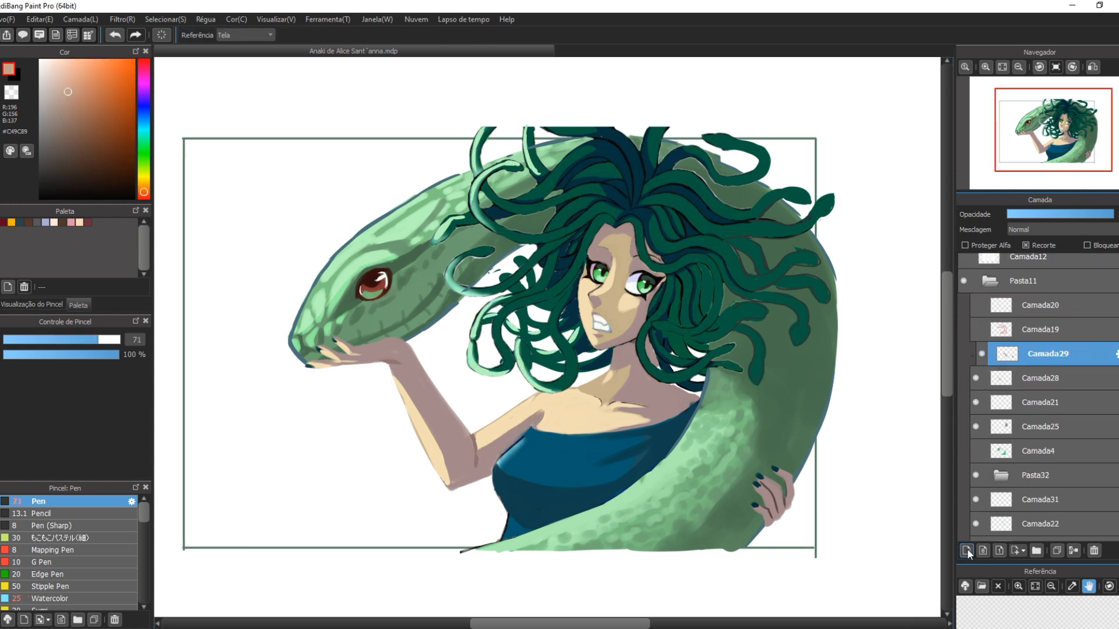
pyautogui.keyDown('alt'); pyautogui.click(493, 431); pyautogui.keyUp('alt')
pyautogui.moveTo(513, 443); pyautogui.dragTo(477, 418)
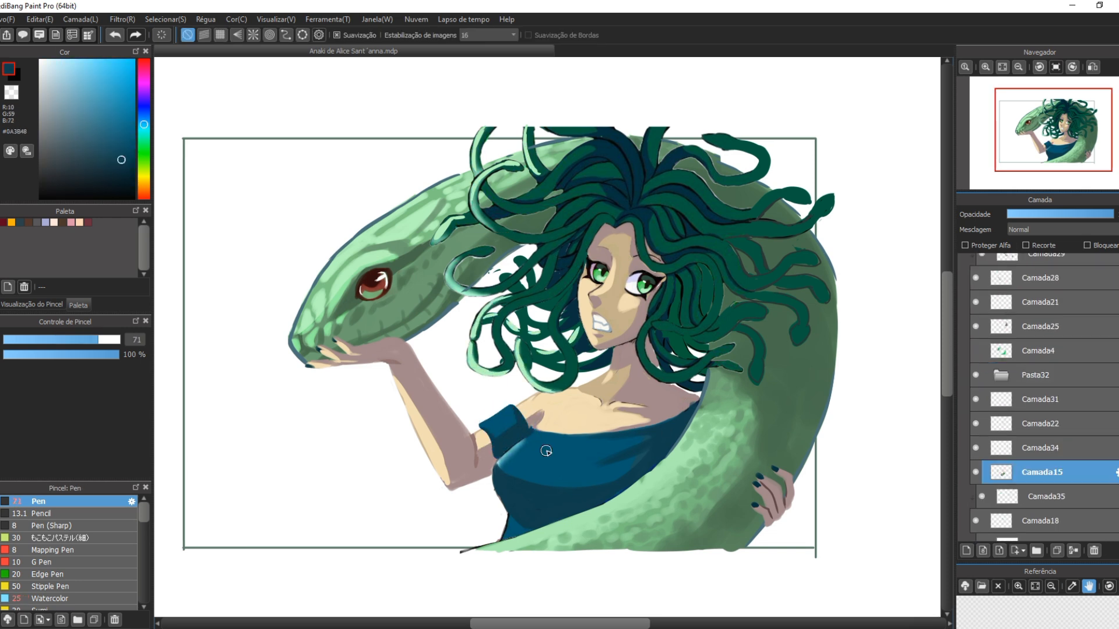
pyautogui.moveTo(641, 442); pyautogui.dragTo(545, 466)
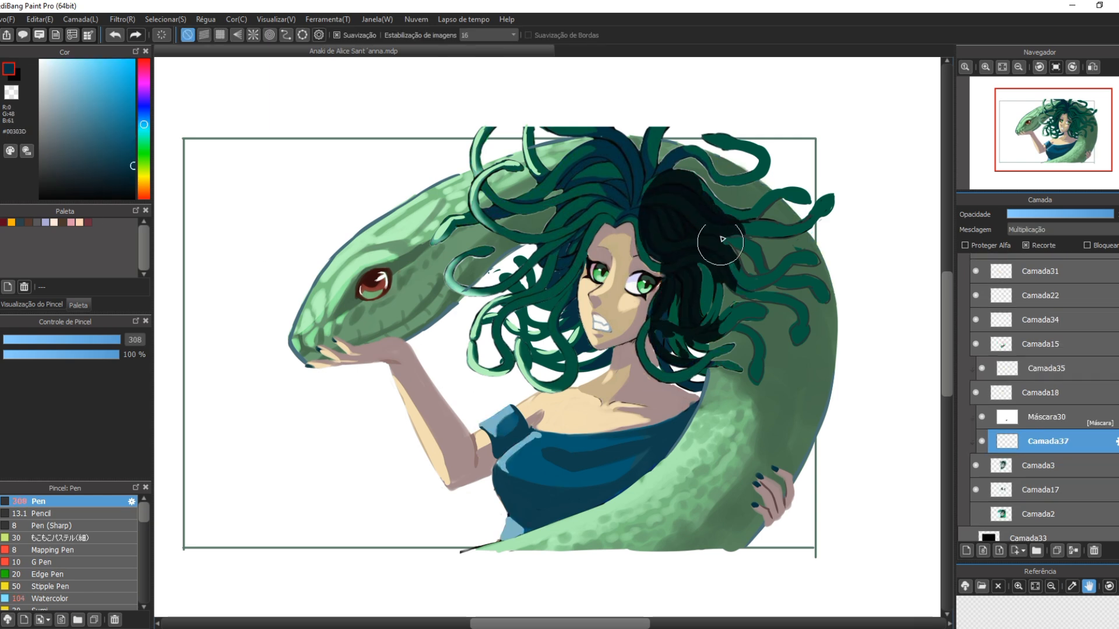
# - Darken the far side of the hair with the Pen in #00303D on Camada37, and shade hair strands near the forehead with size 31 on Camada39
pyautogui.moveTo(737, 175); pyautogui.dragTo(670, 338)
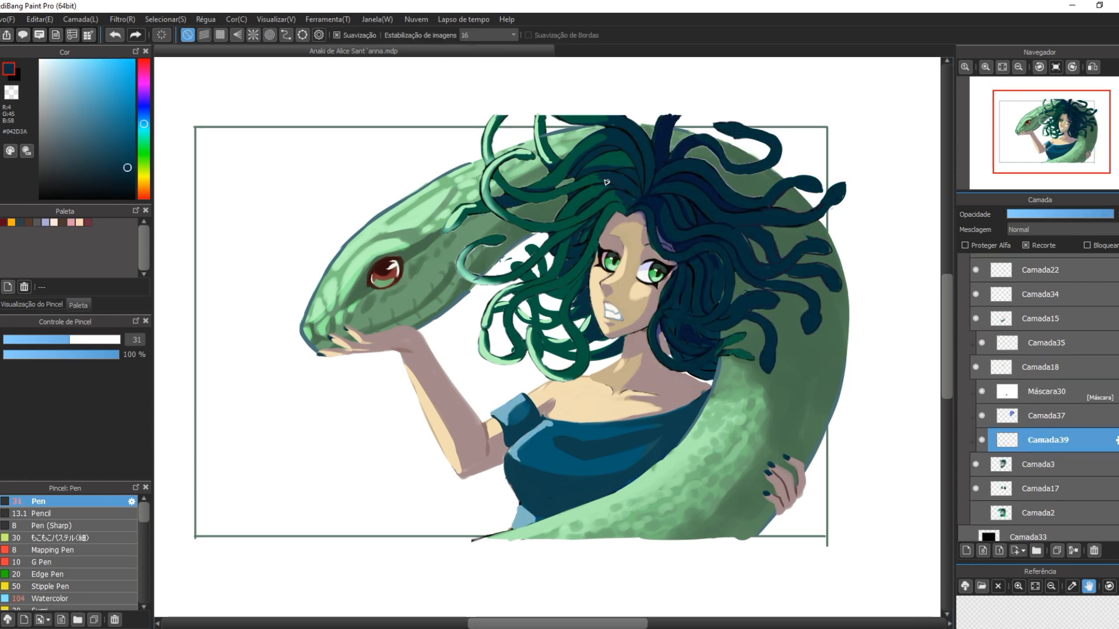
pyautogui.moveTo(606, 181); pyautogui.dragTo(547, 227)
pyautogui.moveTo(626, 198); pyautogui.dragTo(594, 213)
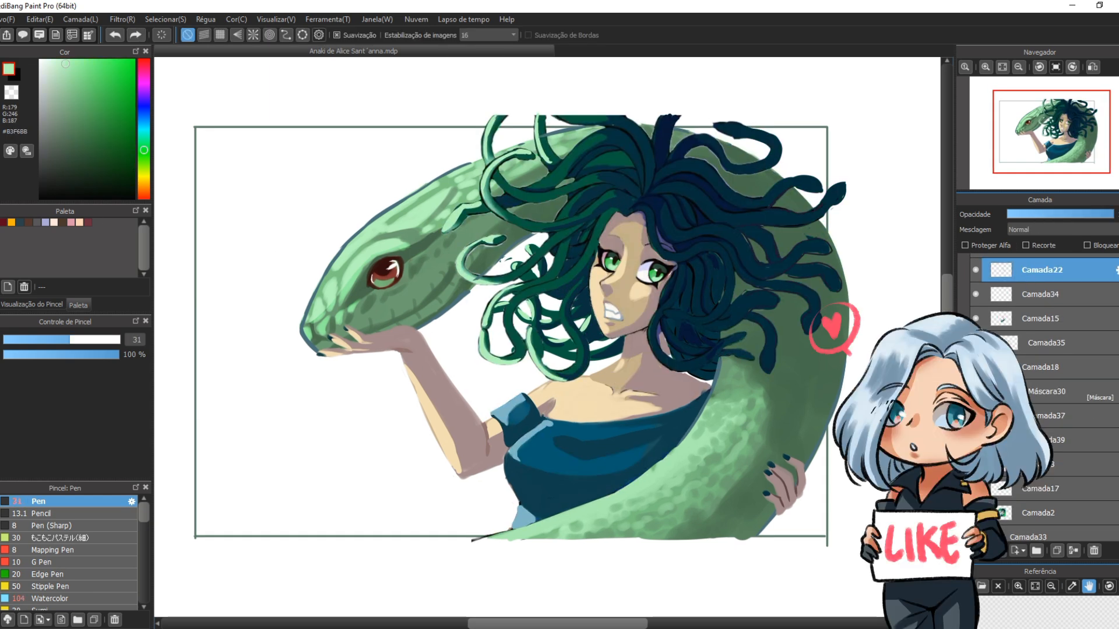
# - Paint #27896A midtone highlights on the snake hairs between the face and the big snake's head with a size 31 Pen on Camada22
pyautogui.moveTo(562, 257); pyautogui.dragTo(554, 275)
pyautogui.moveTo(560, 235); pyautogui.dragTo(529, 261)
pyautogui.moveTo(537, 259); pyautogui.dragTo(481, 282)
pyautogui.moveTo(554, 228); pyautogui.dragTo(496, 206)
pyautogui.moveTo(610, 194); pyautogui.dragTo(584, 217)
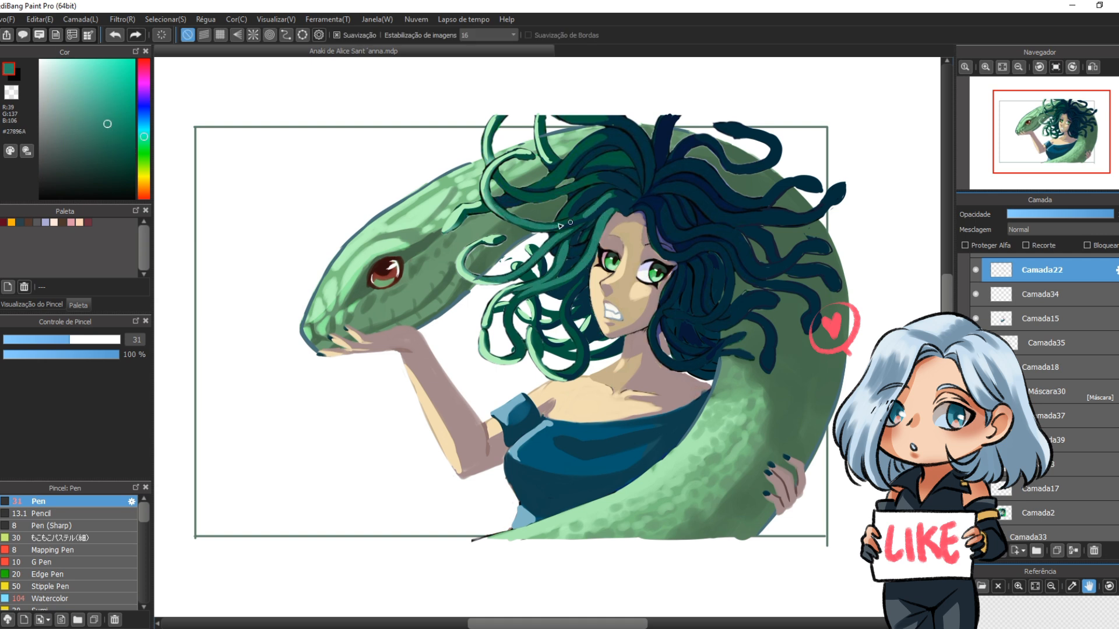
pyautogui.moveTo(589, 177); pyautogui.dragTo(545, 196)
pyautogui.moveTo(562, 201); pyautogui.dragTo(498, 174)
pyautogui.moveTo(579, 154); pyautogui.dragTo(528, 189)
pyautogui.moveTo(647, 211); pyautogui.dragTo(652, 232)
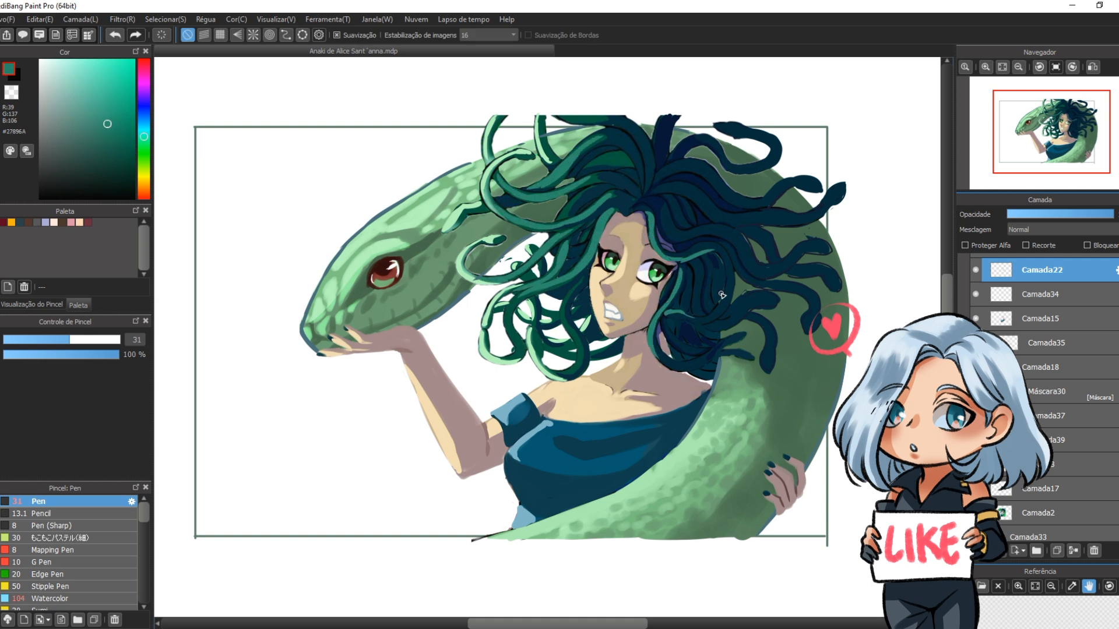
# - Extend the green highlights over the snake hairs above the forehead and the hanging curls beside the cheek
pyautogui.press('alt')
pyautogui.moveTo(611, 116)
pyautogui.mouseDown()
pyautogui.moveTo(559, 126)
pyautogui.moveTo(542, 166)
pyautogui.moveTo(489, 203)
pyautogui.mouseUp()
pyautogui.moveTo(609, 180); pyautogui.dragTo(562, 219)
pyautogui.moveTo(571, 290); pyautogui.dragTo(561, 319)
pyautogui.moveTo(580, 317); pyautogui.dragTo(564, 356)
pyautogui.moveTo(520, 293)
pyautogui.mouseDown()
pyautogui.moveTo(508, 353)
pyautogui.moveTo(533, 355)
pyautogui.mouseUp()
pyautogui.moveTo(584, 345); pyautogui.dragTo(535, 375)
# - Highlight the curl beside the neck and the lock beside the shaded temple, trimming the strokes with a size 47 eraser
pyautogui.moveTo(672, 348); pyautogui.dragTo(657, 368)
pyautogui.press('e')
pyautogui.moveTo(717, 317); pyautogui.dragTo(684, 309)
pyautogui.press('b')
pyautogui.moveTo(663, 209); pyautogui.dragTo(707, 261)
pyautogui.press('e')
pyautogui.moveTo(647, 333); pyautogui.dragTo(662, 373)
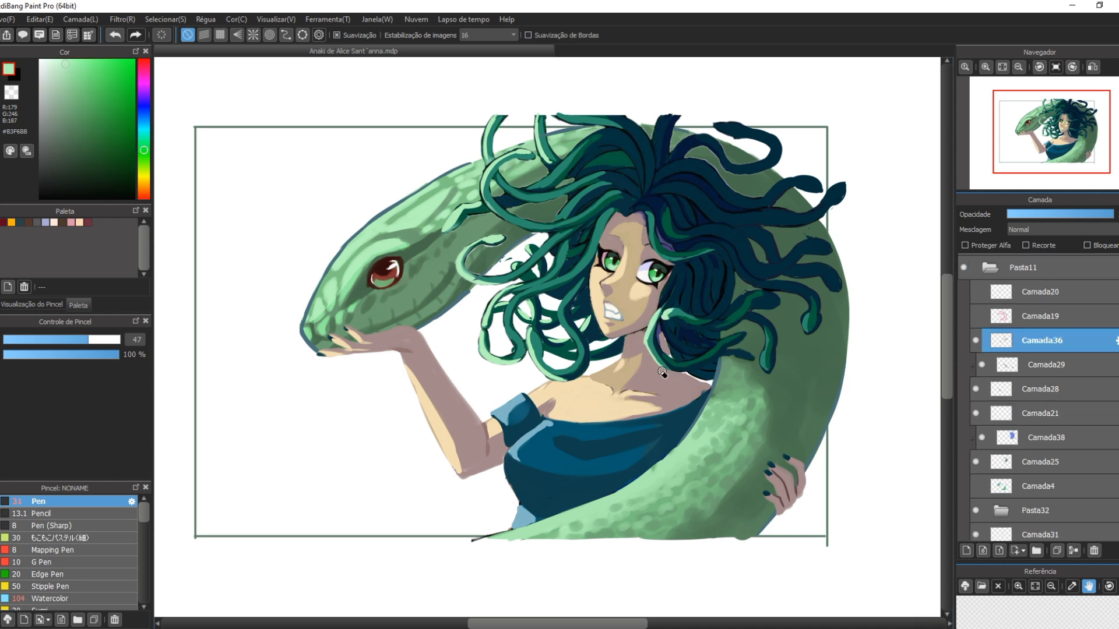
# - Add #B3F6BB highlights to the curl beside the neck and the snake hairs near the big snake's head on Camada36
pyautogui.press('b')
pyautogui.moveTo(673, 285); pyautogui.dragTo(647, 345)
pyautogui.moveTo(591, 241)
pyautogui.mouseDown()
pyautogui.moveTo(575, 277)
pyautogui.moveTo(511, 298)
pyautogui.mouseUp()
pyautogui.moveTo(484, 181); pyautogui.dragTo(510, 223)
pyautogui.moveTo(557, 233)
pyautogui.mouseDown()
pyautogui.moveTo(529, 261)
pyautogui.moveTo(549, 275)
pyautogui.mouseUp()
pyautogui.press('e')
pyautogui.press('b')
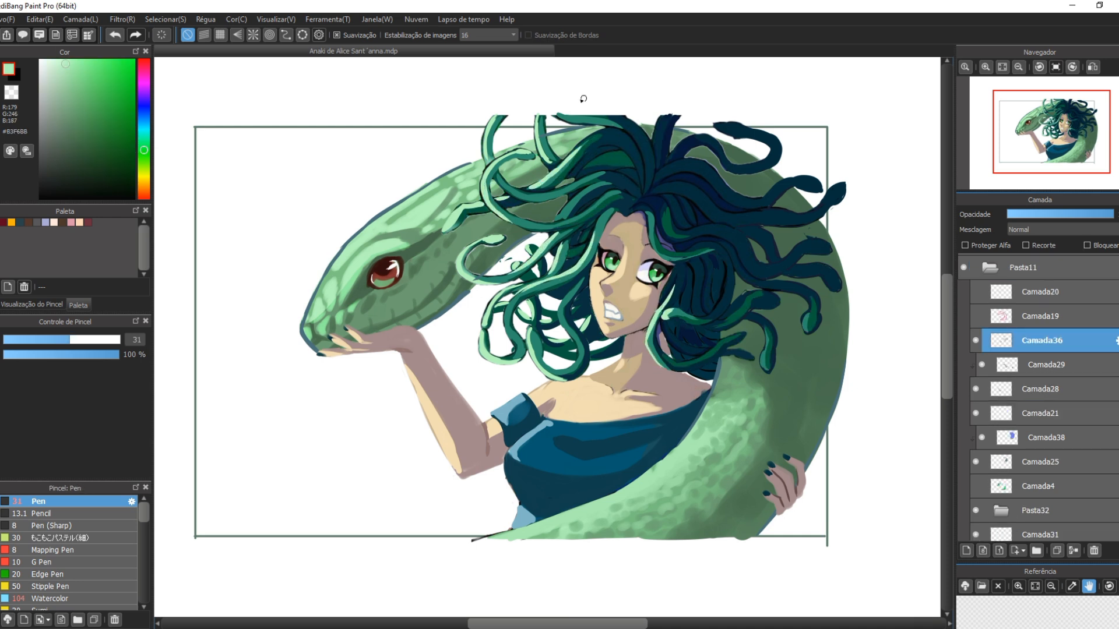
# - Refine the #B3F6BB highlights on the forehead strands and hanging curls by alternating the size 31 Pen and the eraser
pyautogui.moveTo(594, 187); pyautogui.dragTo(555, 220)
pyautogui.press('e')
pyautogui.press('b')
pyautogui.moveTo(515, 297)
pyautogui.mouseDown()
pyautogui.moveTo(506, 338)
pyautogui.moveTo(523, 355)
pyautogui.mouseUp()
pyautogui.press('e')
pyautogui.press('b')
pyautogui.moveTo(564, 303); pyautogui.dragTo(575, 357)
pyautogui.press('e')
pyautogui.press('b')
pyautogui.press('e')
pyautogui.press('b')
pyautogui.moveTo(649, 218); pyautogui.dragTo(669, 259)
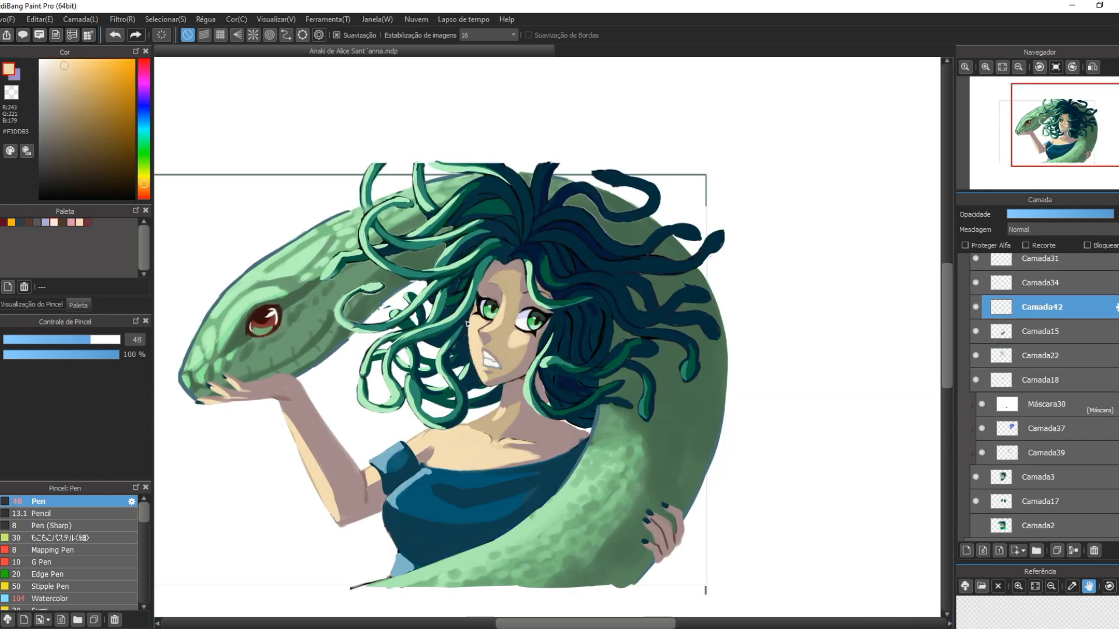
# - Paint a sampled #D9BBB1 skin midtone between light and shadow on the face and neck with a size 48 Pen on Camada42
pyautogui.press('alt')
pyautogui.keyDown('alt'); pyautogui.click(501, 340); pyautogui.keyUp('alt')
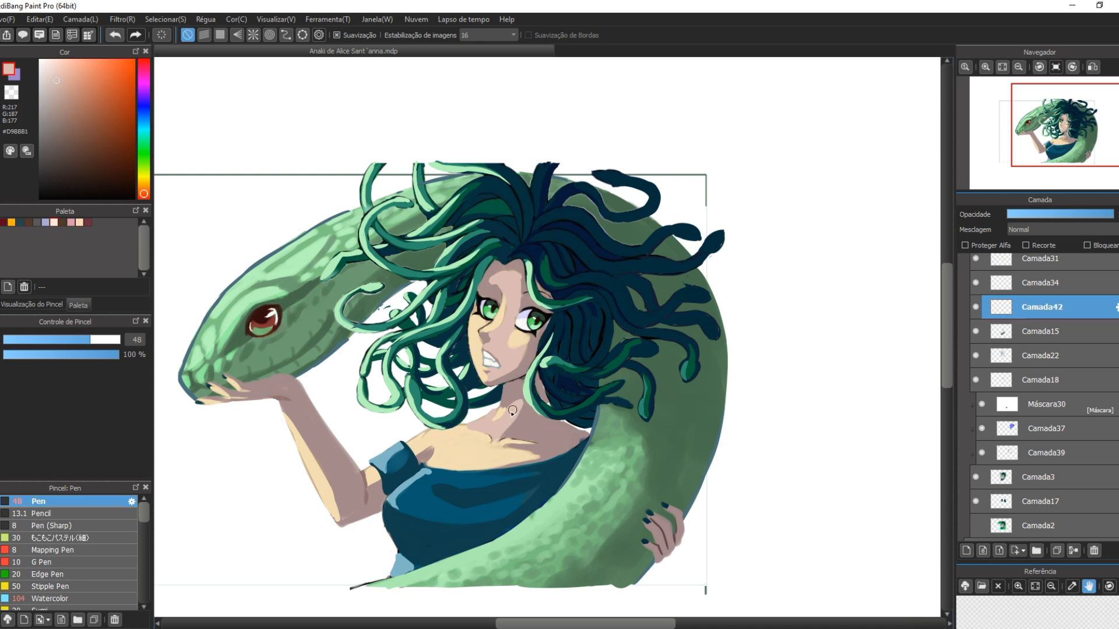
pyautogui.moveTo(496, 407); pyautogui.dragTo(498, 411)
pyautogui.press('[')
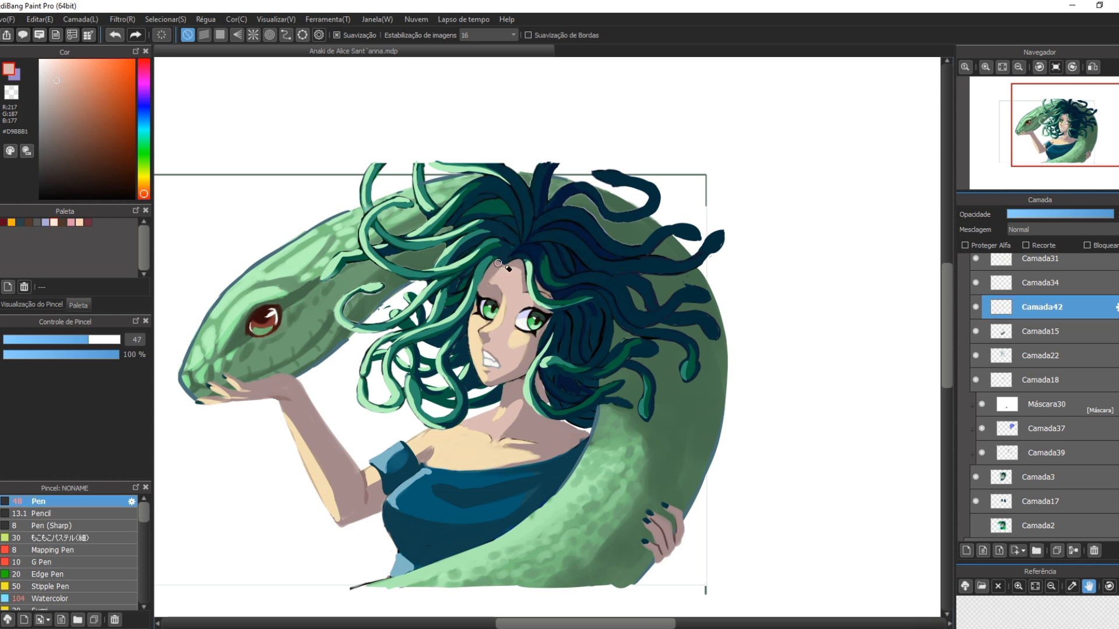
pyautogui.press(']')
pyautogui.press('[')
pyautogui.press(']')
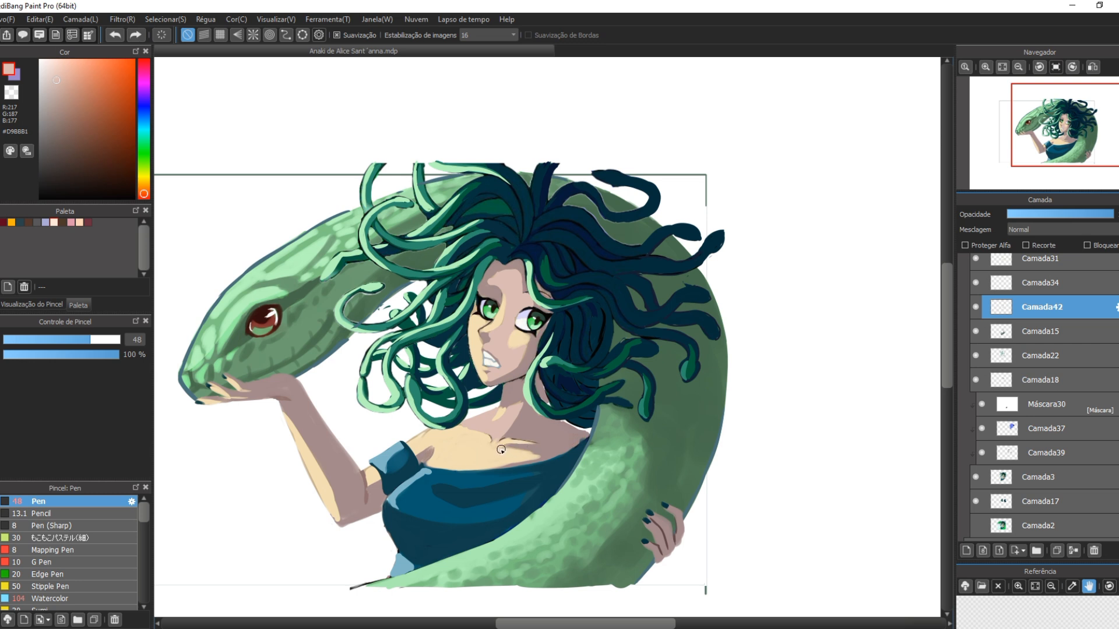
# - Undo the last chest stroke, compare the painting with Camada42 hidden and shown, and adjust the layer's hue and saturation
pyautogui.moveTo(527, 462); pyautogui.dragTo(541, 458)
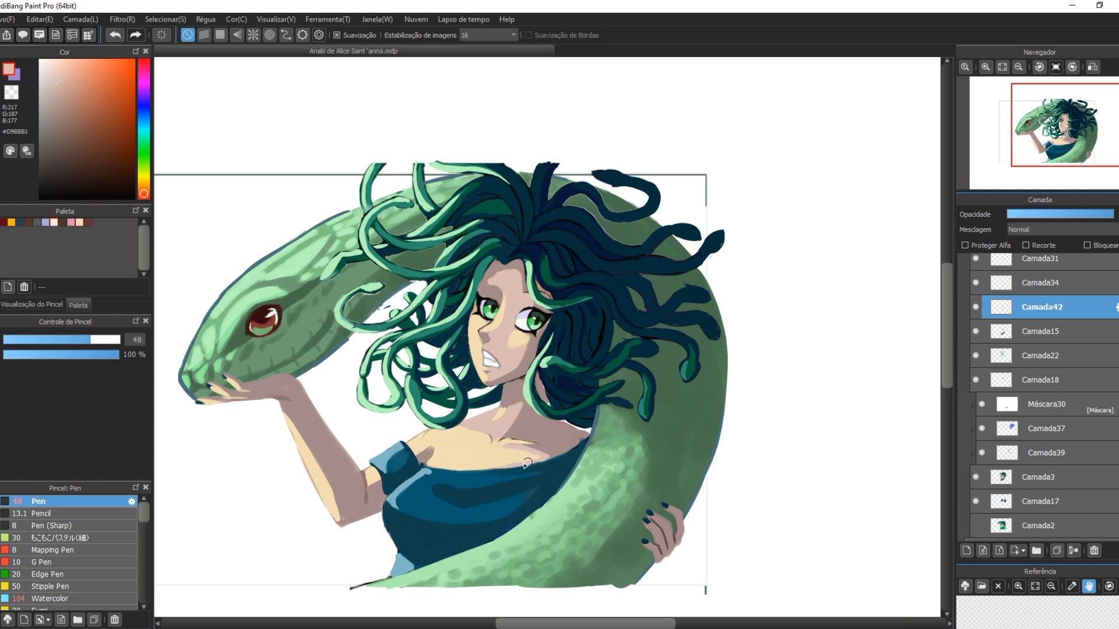
pyautogui.hotkey('ctrl', 'z')
pyautogui.click(977, 307)
pyautogui.click(977, 309)
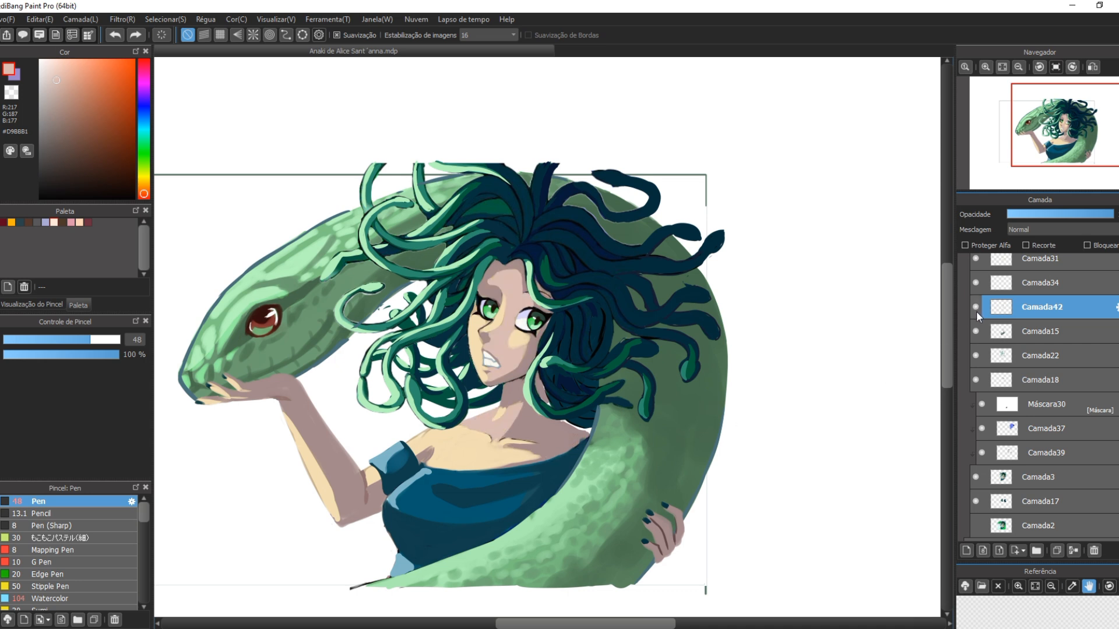
pyautogui.hotkey('ctrl', '-')
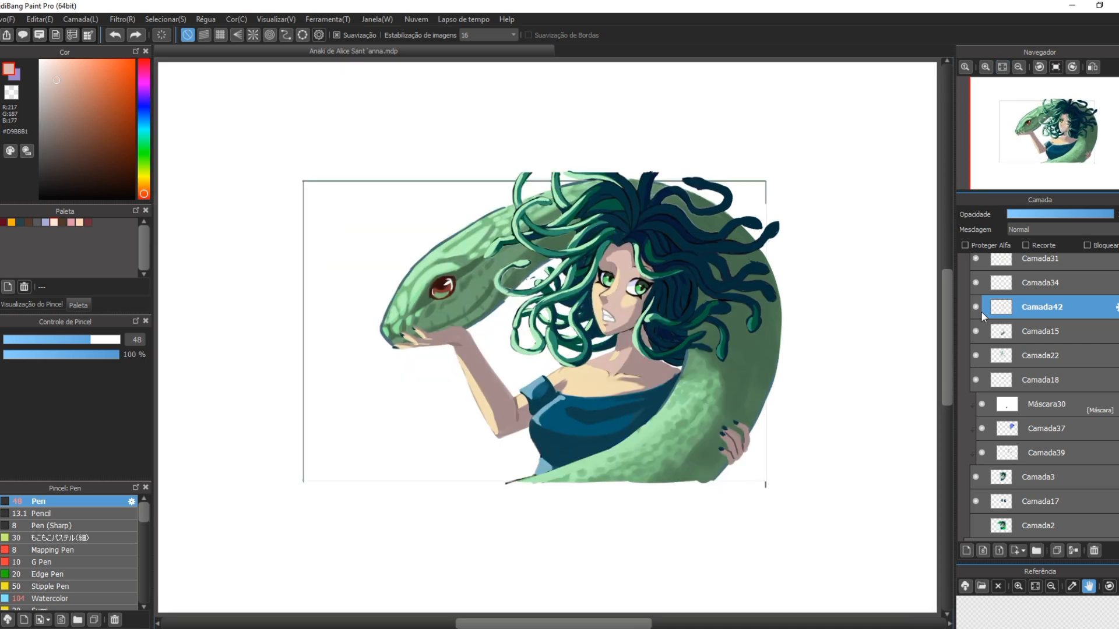
pyautogui.hotkey('ctrl', 'u')
pyautogui.moveTo(778, 348); pyautogui.dragTo(775, 349)
pyautogui.click(855, 365)
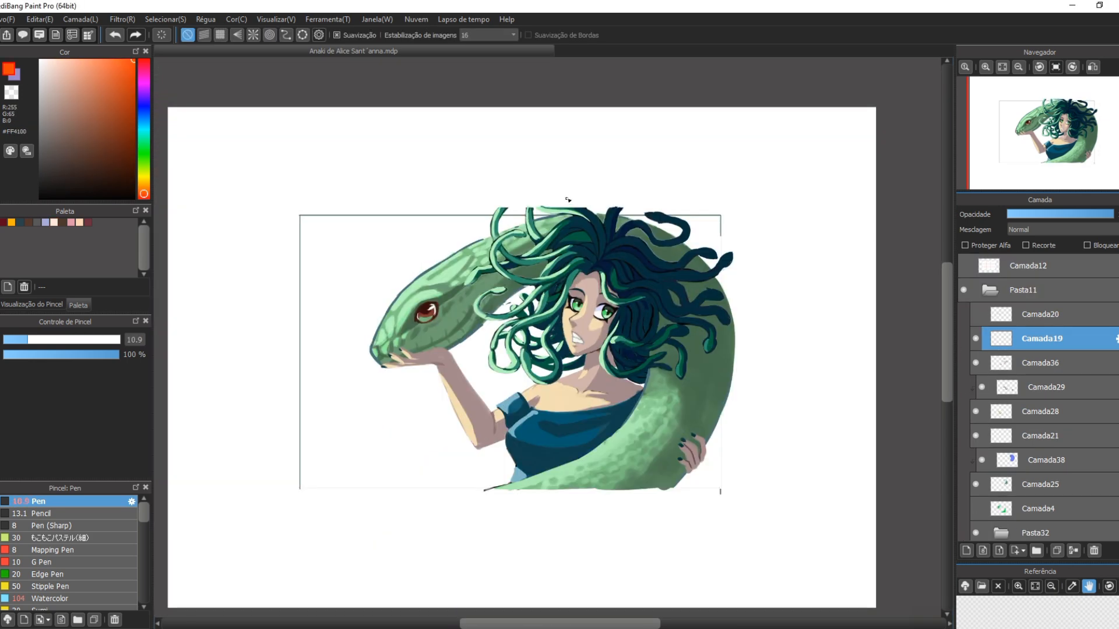
# - Hatch the outlined shadow area over the hair, body and coil in #FF4100 with a size 44 Pen on Camada19, and mark it S
pyautogui.moveTo(568, 200)
pyautogui.mouseDown()
pyautogui.moveTo(583, 414)
pyautogui.moveTo(699, 519)
pyautogui.moveTo(563, 188)
pyautogui.moveTo(622, 187)
pyautogui.mouseUp()
pyautogui.moveTo(575, 251); pyautogui.dragTo(654, 183)
pyautogui.moveTo(590, 295); pyautogui.dragTo(712, 195)
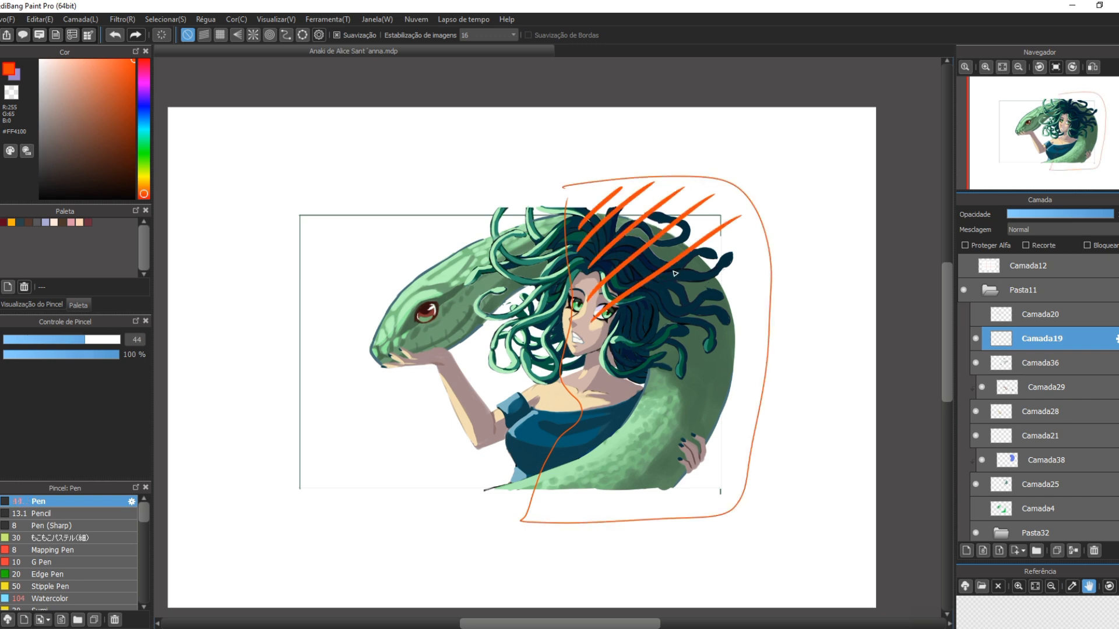
pyautogui.moveTo(610, 327); pyautogui.dragTo(756, 241)
pyautogui.moveTo(601, 402); pyautogui.dragTo(769, 326)
pyautogui.moveTo(586, 439); pyautogui.dragTo(749, 373)
pyautogui.moveTo(571, 498); pyautogui.dragTo(734, 434)
pyautogui.moveTo(641, 510); pyautogui.dragTo(720, 478)
pyautogui.moveTo(663, 529); pyautogui.dragTo(645, 550)
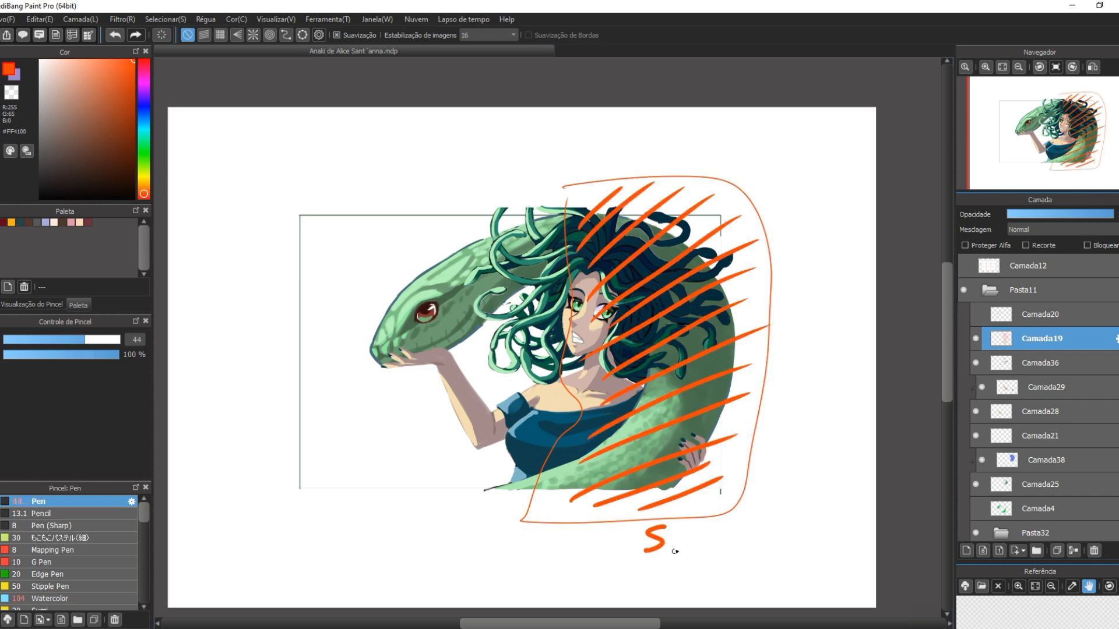
# - Hatch the lit area around the big snake's head and raised arm in blue, and mark it with a letter below
pyautogui.click(143, 108)
pyautogui.click(109, 74)
pyautogui.moveTo(302, 180)
pyautogui.mouseDown()
pyautogui.moveTo(557, 225)
pyautogui.moveTo(558, 351)
pyautogui.moveTo(282, 487)
pyautogui.moveTo(380, 178)
pyautogui.mouseUp()
pyautogui.moveTo(298, 258); pyautogui.dragTo(405, 186)
pyautogui.moveTo(296, 311); pyautogui.dragTo(466, 197)
pyautogui.moveTo(281, 356); pyautogui.dragTo(491, 215)
pyautogui.moveTo(295, 465); pyautogui.dragTo(381, 386)
pyautogui.moveTo(344, 483); pyautogui.dragTo(420, 408)
pyautogui.moveTo(474, 371); pyautogui.dragTo(508, 343)
pyautogui.moveTo(376, 523); pyautogui.dragTo(414, 550)
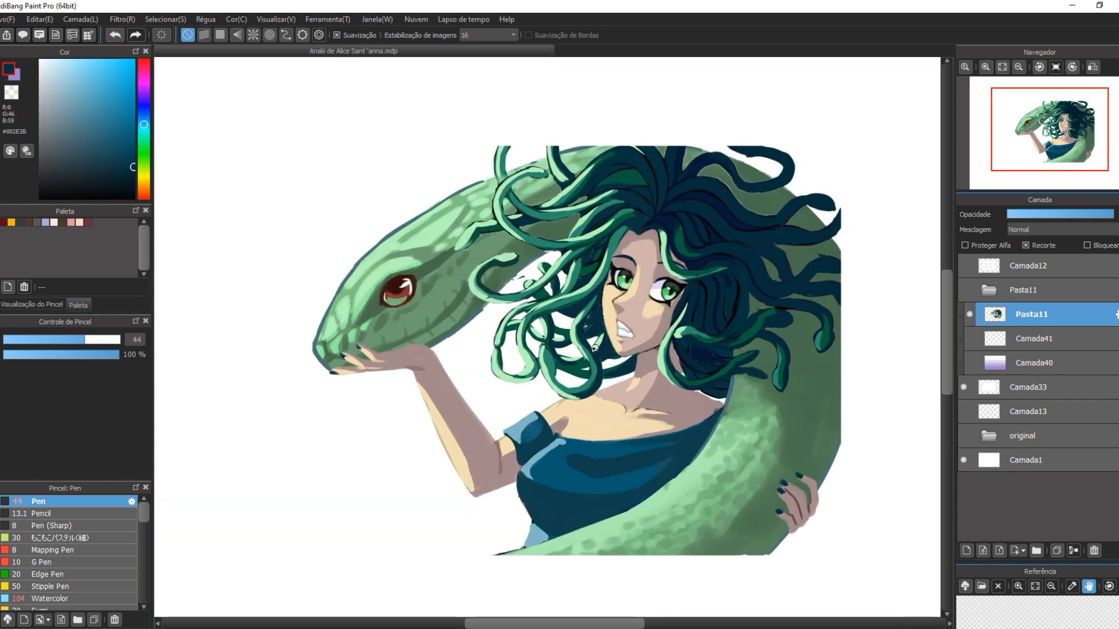
# - Draw #5B4342 contour lines on the collarbone, chin and cheek with a size 16 Pen on the merged Pasta11 layer
pyautogui.keyDown('alt'); pyautogui.click(794, 497); pyautogui.keyUp('alt')
pyautogui.click(40, 340)
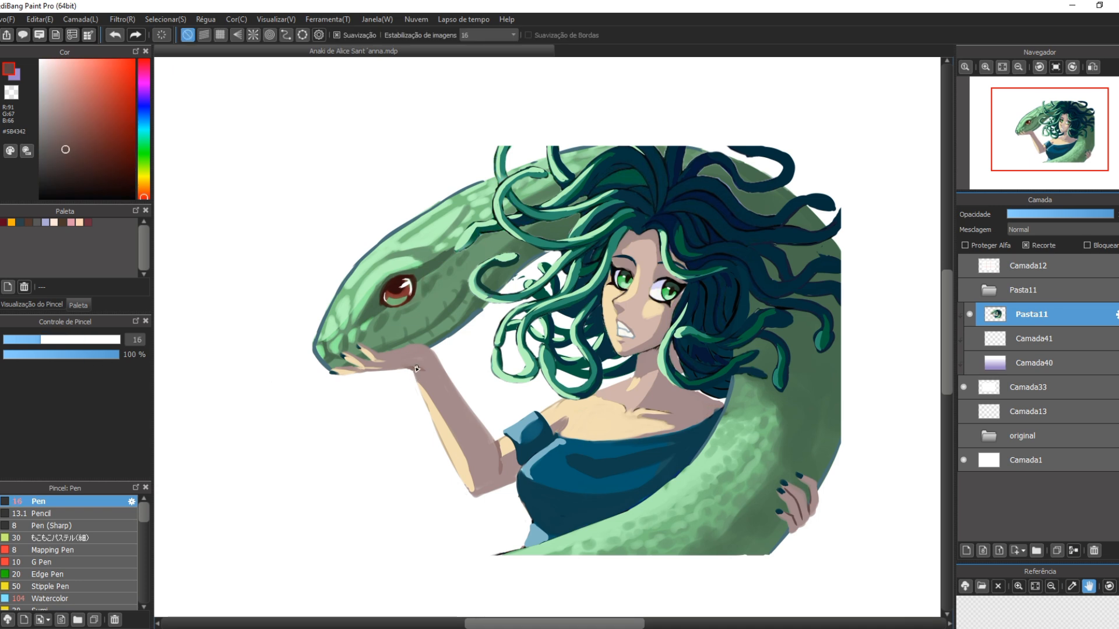
pyautogui.moveTo(646, 410); pyautogui.dragTo(703, 416)
pyautogui.moveTo(657, 381); pyautogui.dragTo(641, 408)
pyautogui.hotkey('ctrl', 'z')
pyautogui.moveTo(658, 348); pyautogui.dragTo(640, 359)
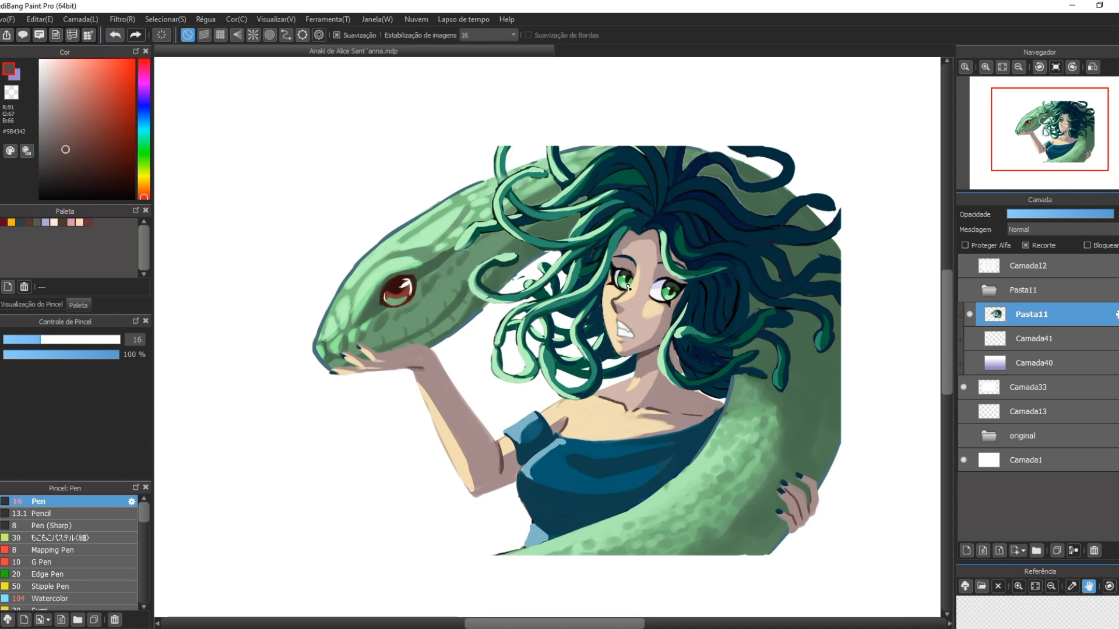
pyautogui.scroll(1, 622, 306)
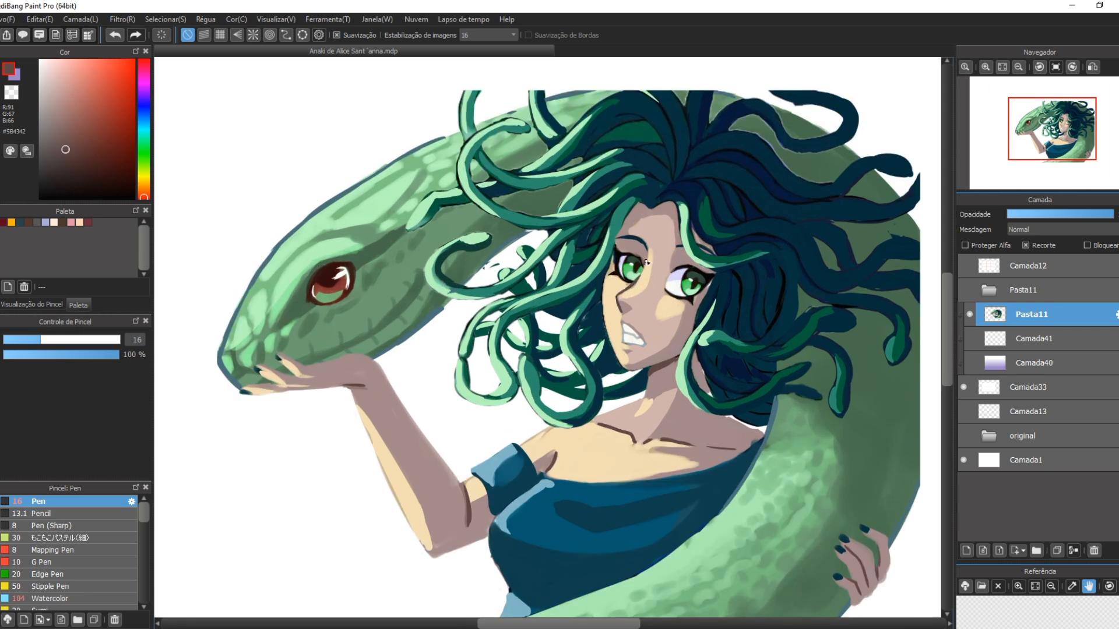
pyautogui.moveTo(603, 284); pyautogui.dragTo(617, 358)
pyautogui.scroll(-3, 672, 356)
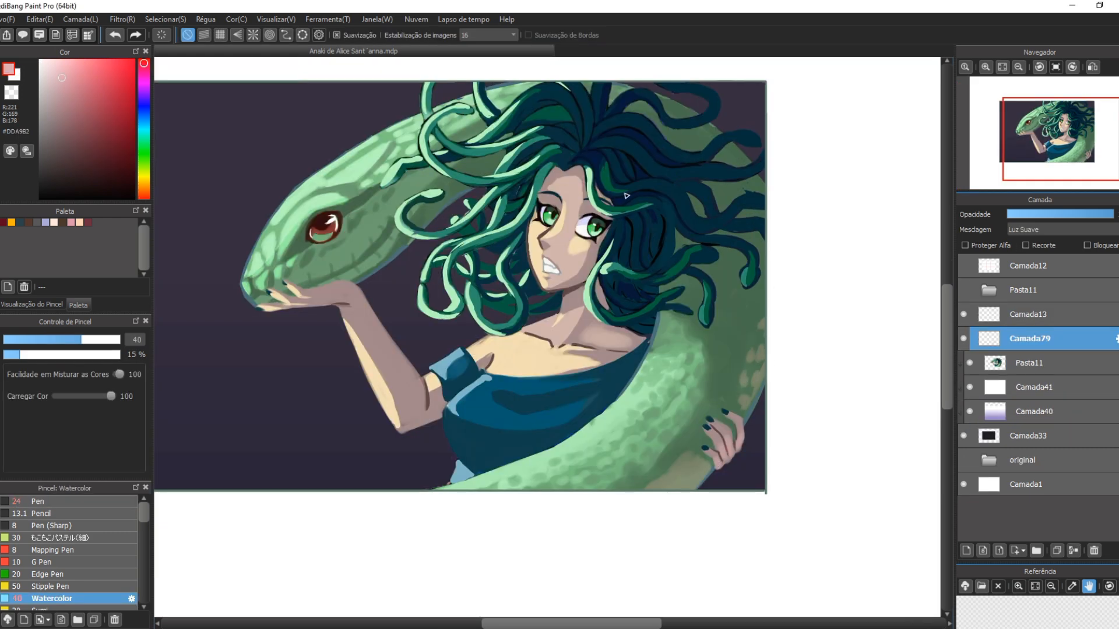
# - Paint soft #DDA9B2 light on the shaded snake hairs with a size 40 Watercolor at 15% on Camada79
pyautogui.moveTo(452, 196)
pyautogui.mouseDown()
pyautogui.moveTo(466, 181)
pyautogui.moveTo(652, 245)
pyautogui.moveTo(752, 210)
pyautogui.moveTo(716, 225)
pyautogui.moveTo(705, 256)
pyautogui.moveTo(670, 140)
pyautogui.moveTo(703, 276)
pyautogui.mouseUp()
pyautogui.moveTo(653, 202); pyautogui.dragTo(674, 228)
pyautogui.moveTo(657, 168); pyautogui.dragTo(691, 169)
pyautogui.moveTo(589, 143)
pyautogui.mouseDown()
pyautogui.moveTo(589, 106)
pyautogui.moveTo(665, 120)
pyautogui.mouseUp()
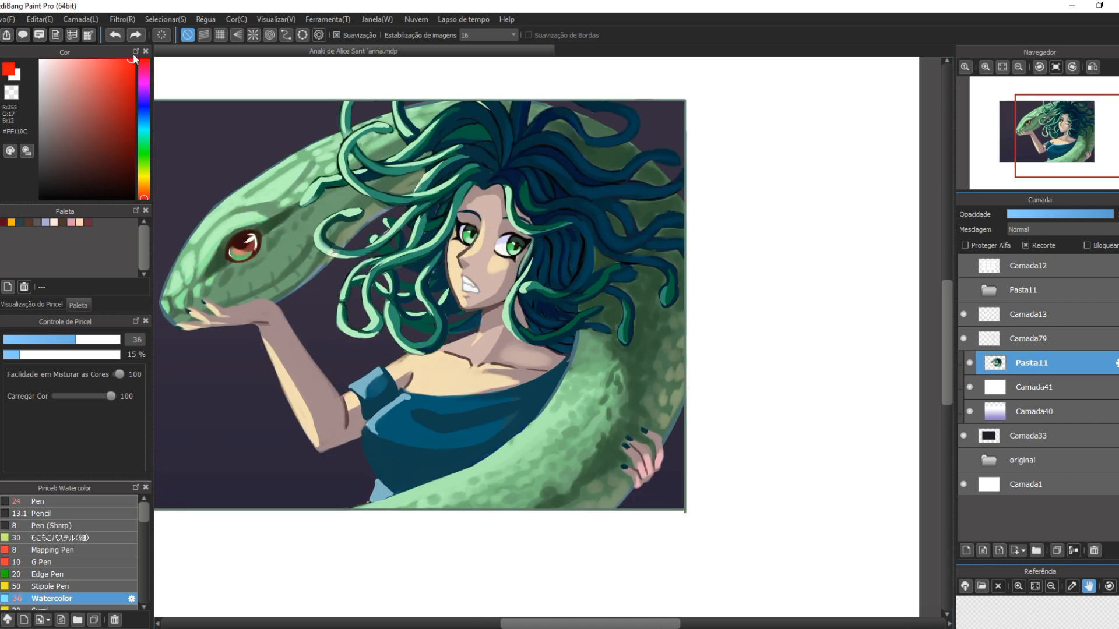
# - Redden the big snake's eye with #FF110C Watercolor on Pasta11, and change Camada79's blend mode from Normal
pyautogui.moveTo(239, 244); pyautogui.dragTo(245, 255)
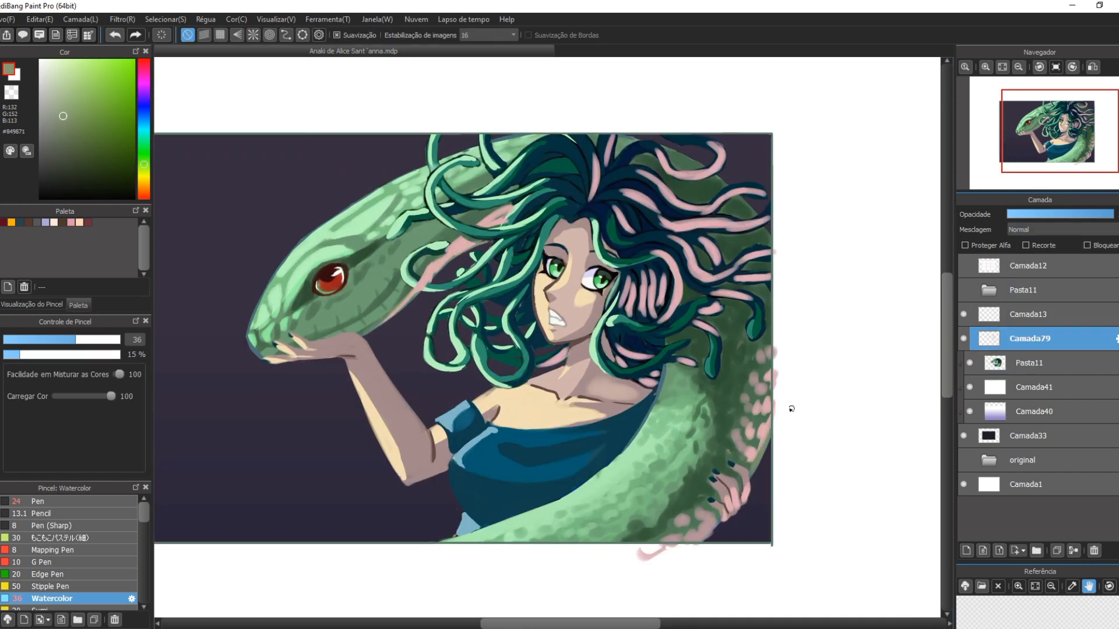
pyautogui.rightClick(761, 407)
pyautogui.click(1060, 229)
pyautogui.click(1037, 261)
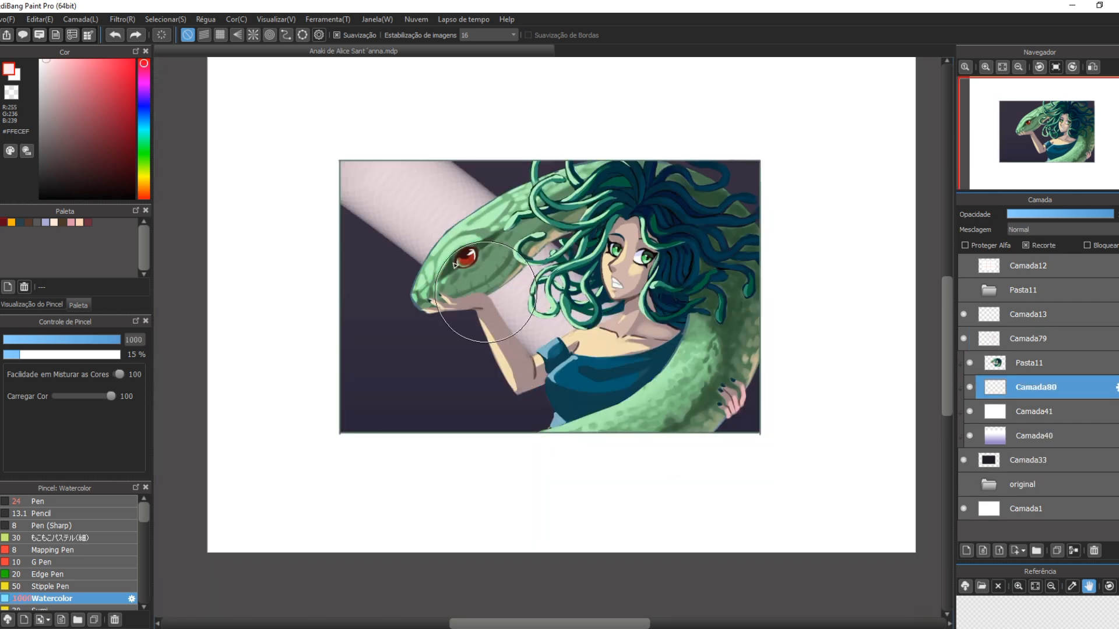
# - Paint a broad #FFECEF light area across the background with a size 1000 Watercolor at 15%, and lower Camada80's opacity
pyautogui.moveTo(513, 186)
pyautogui.mouseDown()
pyautogui.moveTo(364, 154)
pyautogui.moveTo(349, 169)
pyautogui.mouseUp()
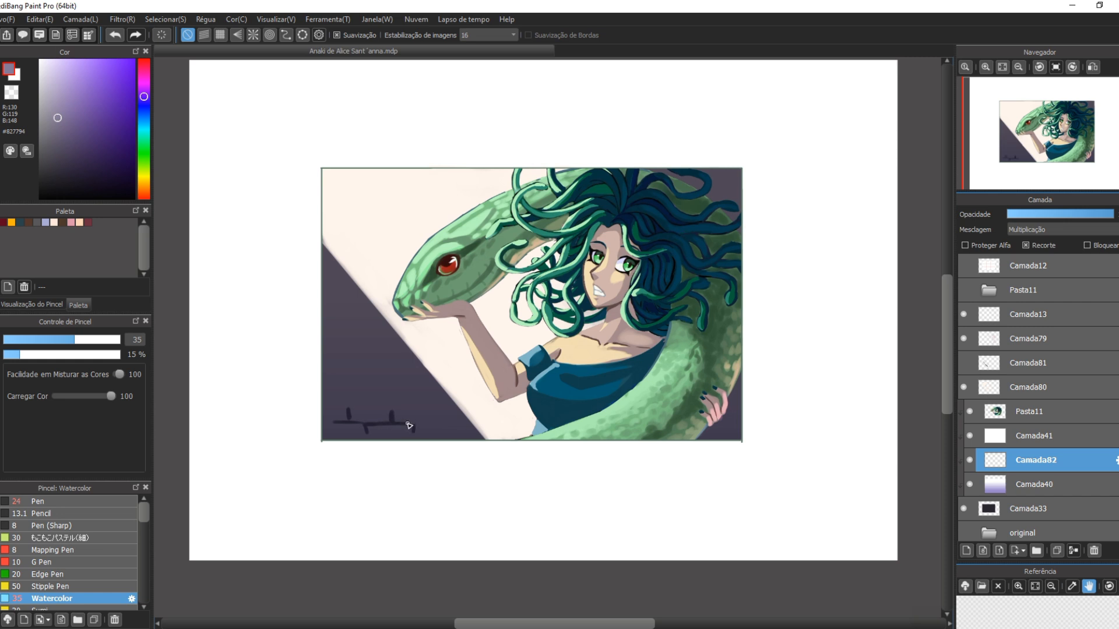
pyautogui.click(1049, 387)
pyautogui.click(1091, 215)
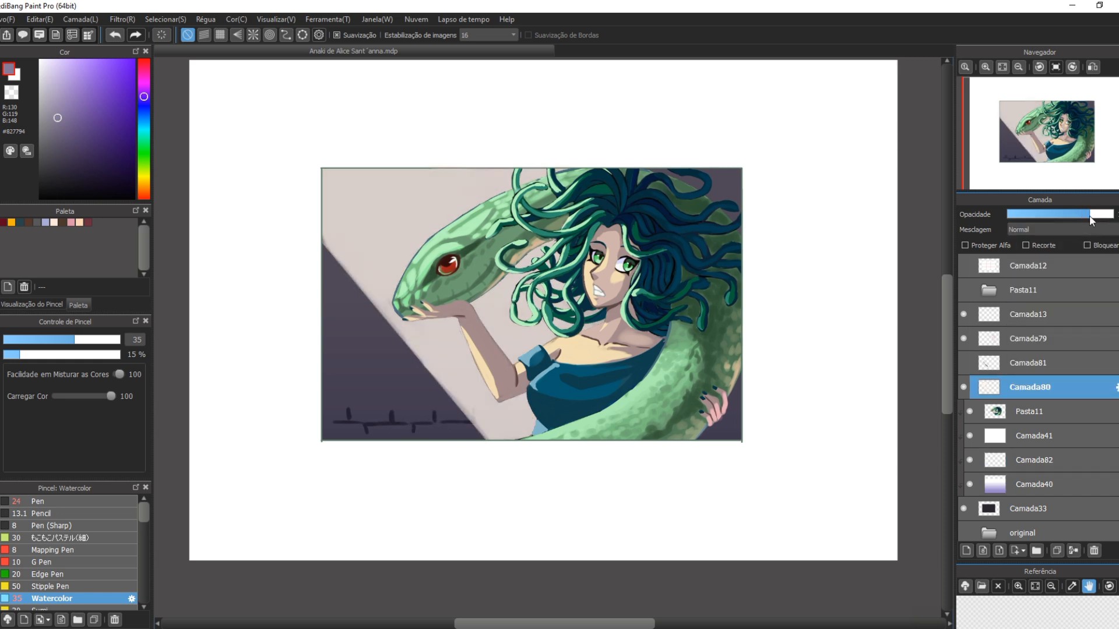
# - Paint brick joints on the dark wall below the light area with Watercolor on Camada82, enlarging the brush to size 65
pyautogui.click(1021, 460)
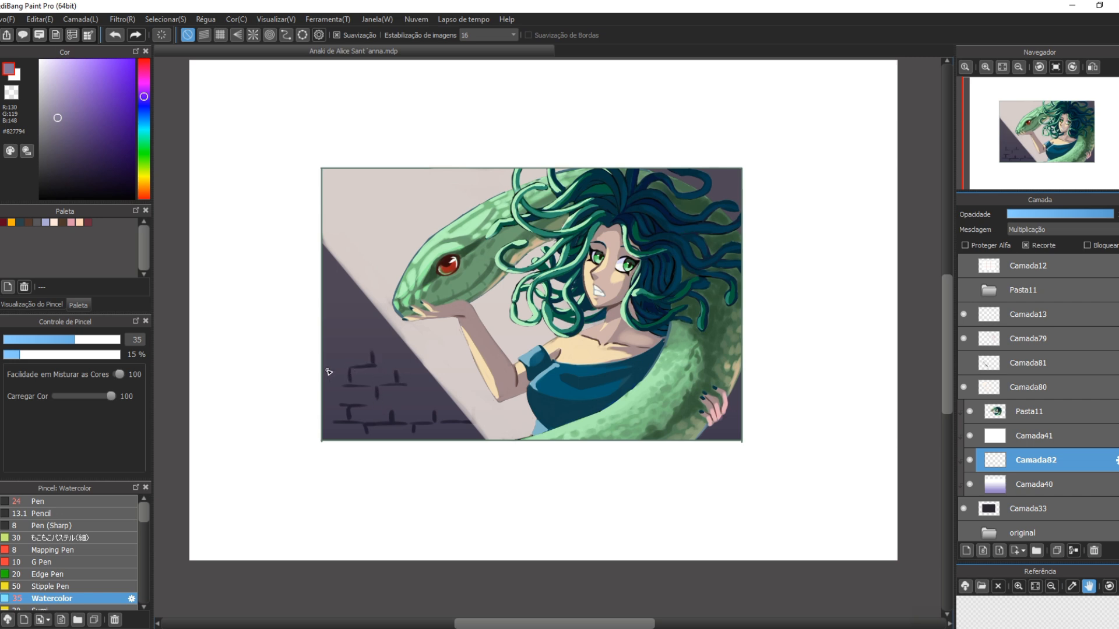
pyautogui.click(59, 97)
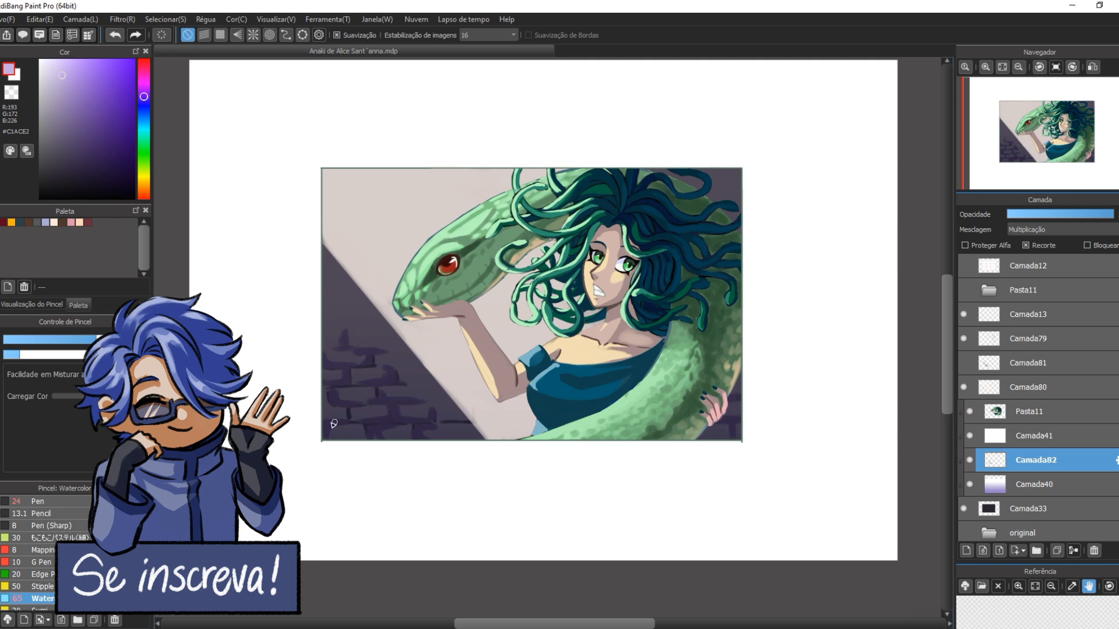
pyautogui.keyDown('alt'); pyautogui.click(360, 427); pyautogui.keyUp('alt')
pyautogui.moveTo(398, 402)
pyautogui.mouseDown()
pyautogui.moveTo(355, 391)
pyautogui.moveTo(354, 368)
pyautogui.mouseUp()
pyautogui.scroll(1, 355, 425)
pyautogui.keyDown('alt'); pyautogui.click(350, 392); pyautogui.keyUp('alt')
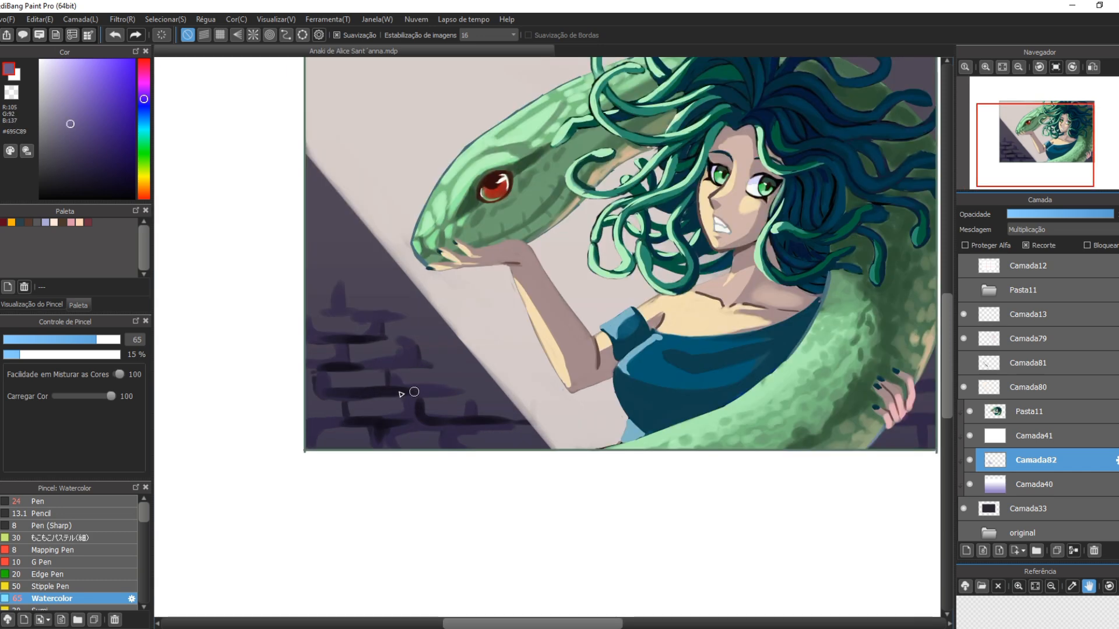
pyautogui.moveTo(458, 420); pyautogui.dragTo(378, 433)
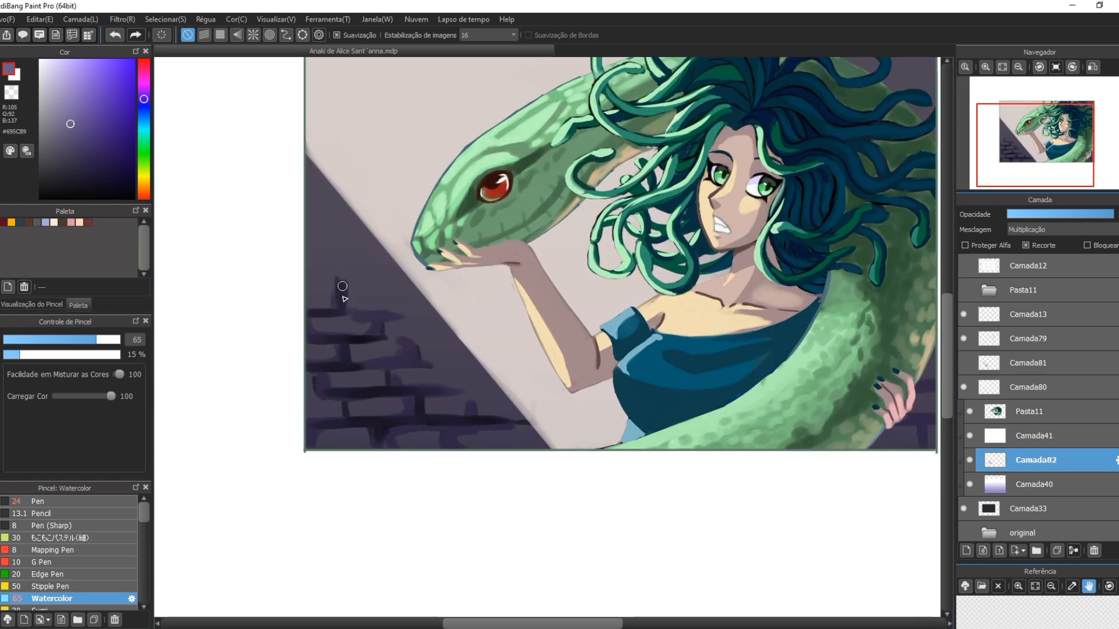
# - Add more brick joints along the wall's lit edge and upper rows in sampled colors, with Camada82 in Multiplicação mode
pyautogui.keyDown('alt'); pyautogui.click(462, 425); pyautogui.keyUp('alt')
pyautogui.click(1031, 229)
pyautogui.click(1026, 232)
pyautogui.keyDown('alt'); pyautogui.click(443, 384); pyautogui.keyUp('alt')
pyautogui.moveTo(411, 365); pyautogui.dragTo(472, 366)
pyautogui.moveTo(389, 315); pyautogui.dragTo(421, 315)
pyautogui.moveTo(378, 282)
pyautogui.mouseDown()
pyautogui.moveTo(327, 282)
pyautogui.moveTo(393, 279)
pyautogui.mouseUp()
pyautogui.moveTo(334, 281); pyautogui.dragTo(310, 282)
pyautogui.moveTo(382, 338); pyautogui.dragTo(429, 339)
pyautogui.click(1031, 229)
pyautogui.click(1029, 245)
# - Undo the last brick strokes and repaint the joint across the middle of the dark wall in a sampled color
pyautogui.scroll(-1, 893, 217)
pyautogui.scroll(1, 424, 538)
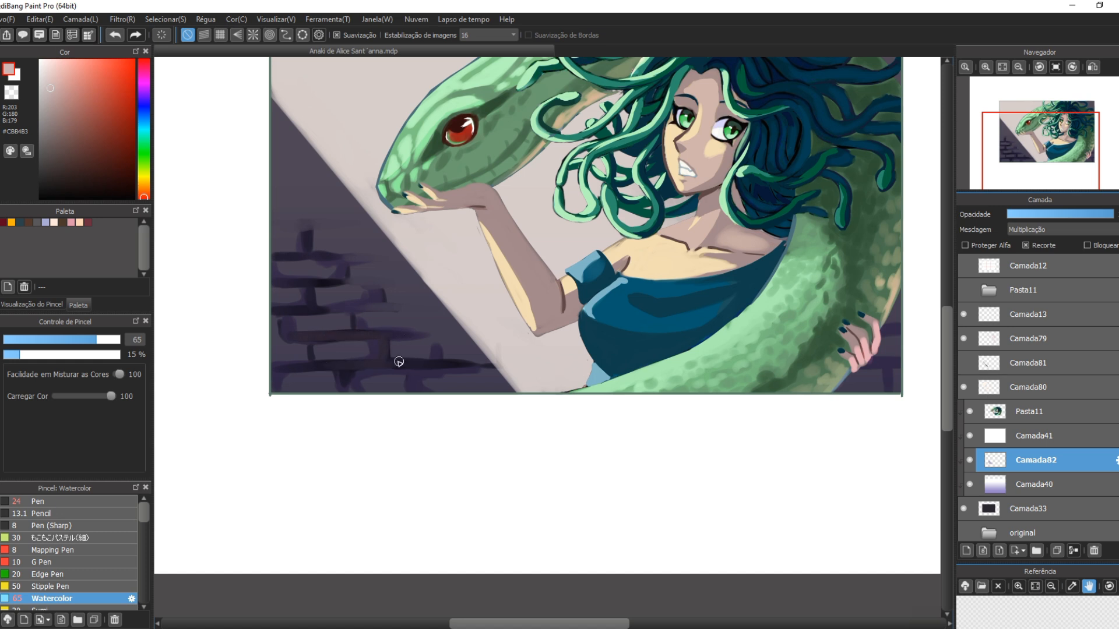
pyautogui.hotkey('ctrl', 'z')
pyautogui.keyDown('alt'); pyautogui.click(329, 331); pyautogui.keyUp('alt')
pyautogui.hotkey('ctrl', 'z')
pyautogui.moveTo(329, 331)
pyautogui.mouseDown()
pyautogui.moveTo(373, 335)
pyautogui.moveTo(405, 307)
pyautogui.mouseUp()
# - Sample #5B4F77 from the bricks with Camada41 hidden, choose Camada82's blend mode again, and compare the wall with Camada41 toggled
pyautogui.click(969, 435)
pyautogui.keyDown('alt'); pyautogui.click(316, 331); pyautogui.keyUp('alt')
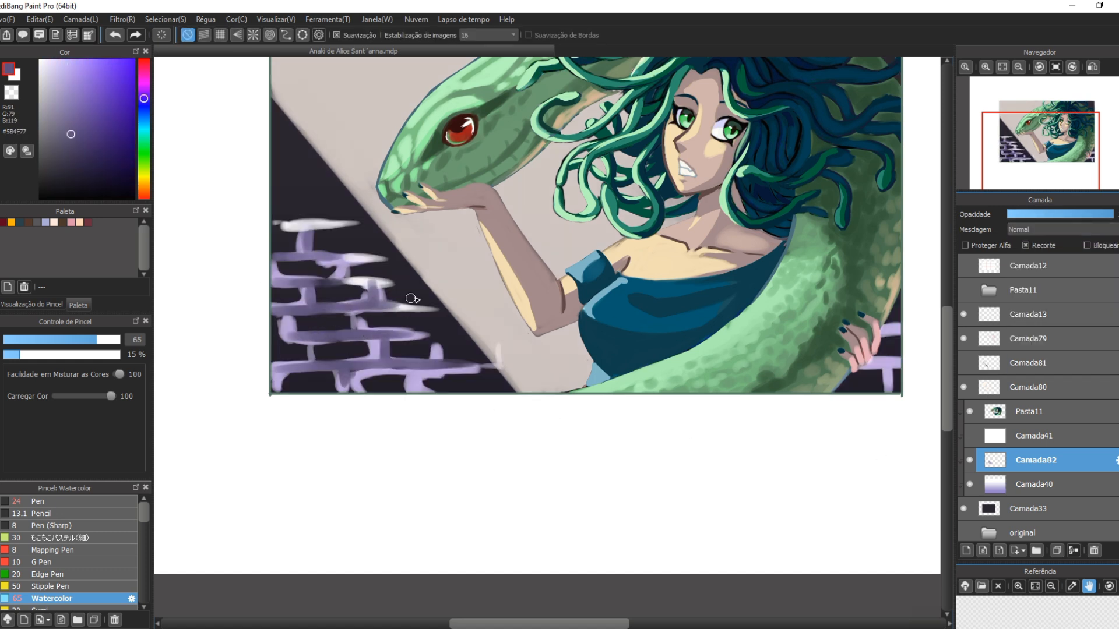
pyautogui.click(969, 436)
pyautogui.click(1031, 229)
pyautogui.click(1028, 246)
pyautogui.click(969, 436)
pyautogui.click(969, 436)
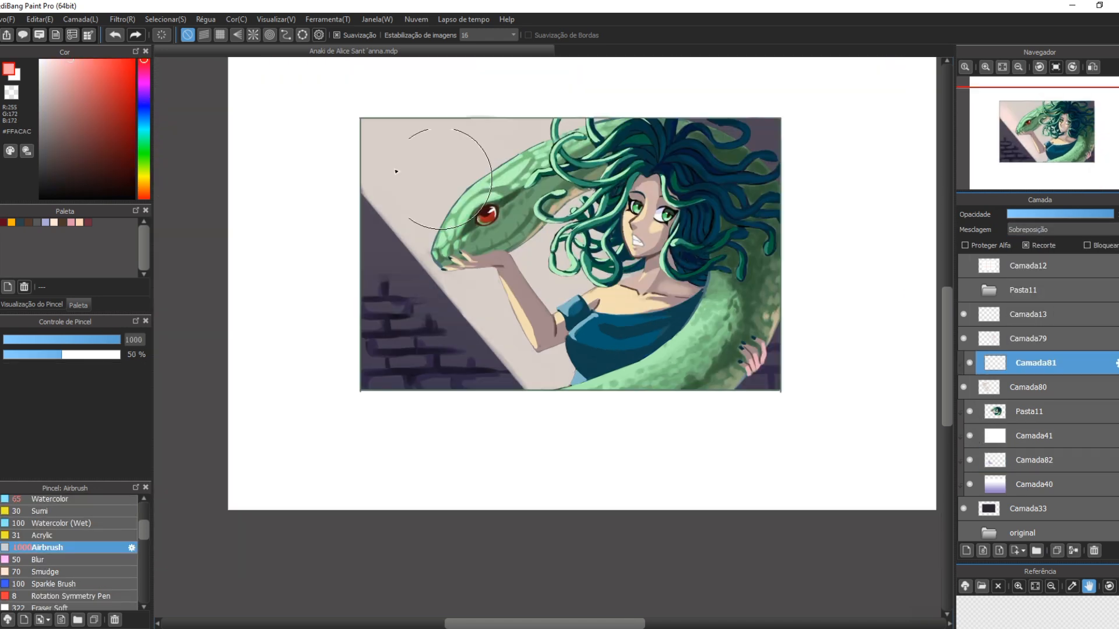
# - Warm the lit background wall with #FF9859 and #FEC19B using a size 1000 Airbrush at 50% on the Sobreposição layer Camada81
pyautogui.keyDown('alt'); pyautogui.click(463, 157); pyautogui.keyUp('alt')
pyautogui.moveTo(608, 303)
pyautogui.mouseDown()
pyautogui.moveTo(375, 100)
pyautogui.moveTo(349, 93)
pyautogui.moveTo(454, 154)
pyautogui.mouseUp()
pyautogui.click(108, 61)
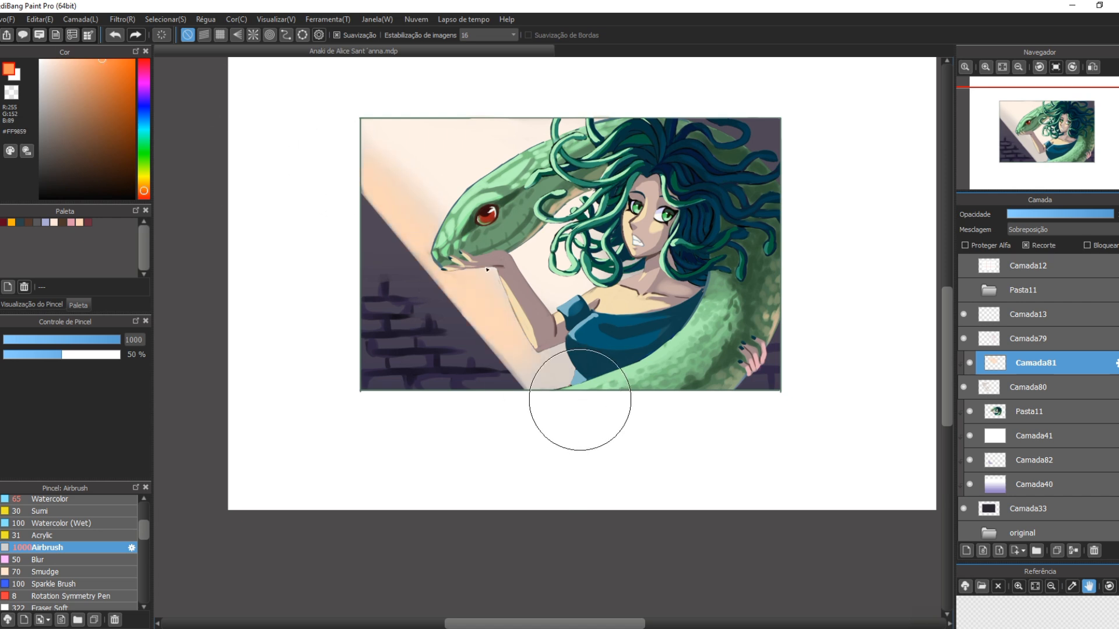
pyautogui.click(77, 61)
pyautogui.moveTo(585, 414); pyautogui.dragTo(466, 257)
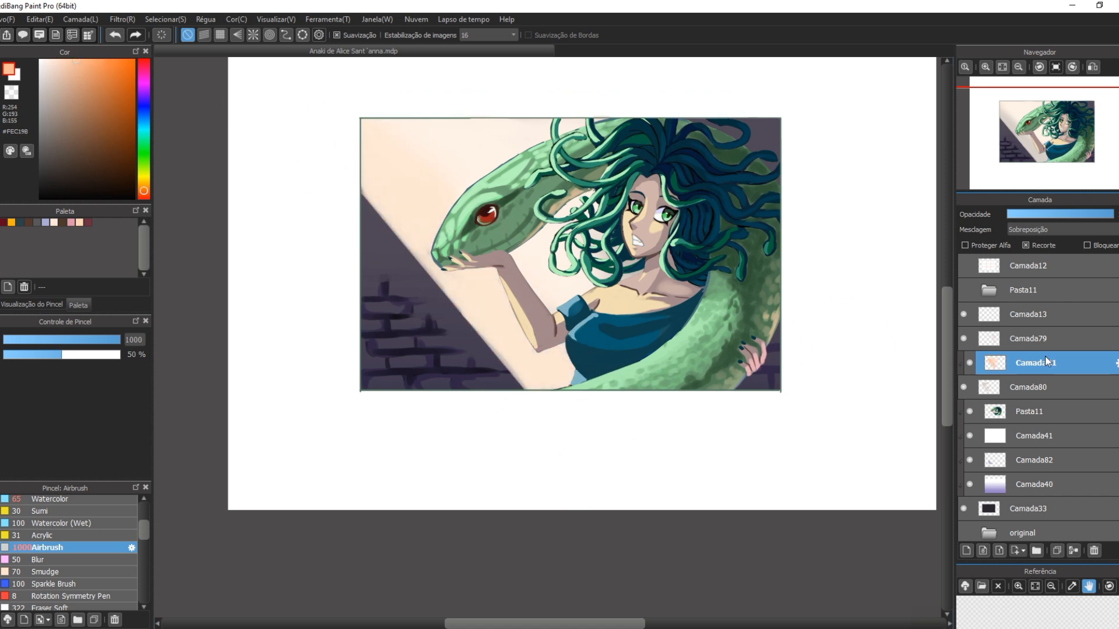
# - Adjust the hue, saturation and brightness of Camada82 to soften the brick joints on the dark wall
pyautogui.click(1026, 460)
pyautogui.hotkey('ctrl', 'u')
pyautogui.moveTo(753, 330); pyautogui.dragTo(728, 331)
pyautogui.moveTo(779, 347); pyautogui.dragTo(815, 349)
pyautogui.click(855, 365)
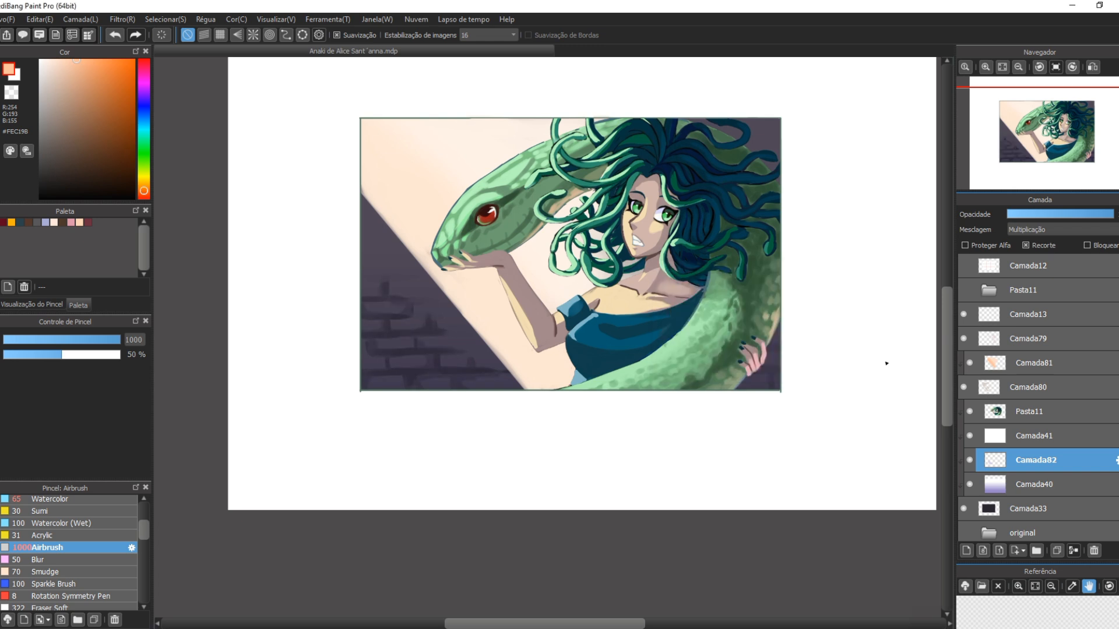
# - Add a clipped layer above Pasta11, airbrush #FEE8D5 glow along the wall's diagonal shadow edge, and set it to Luz Forte at about half opacity
pyautogui.click(966, 550)
pyautogui.keyDown('alt'); pyautogui.click(445, 277); pyautogui.keyUp('alt')
pyautogui.moveTo(345, 186); pyautogui.dragTo(496, 378)
pyautogui.moveTo(580, 462); pyautogui.dragTo(592, 473)
pyautogui.click(1037, 231)
pyautogui.click(1036, 329)
pyautogui.click(1058, 214)
pyautogui.click(1052, 245)
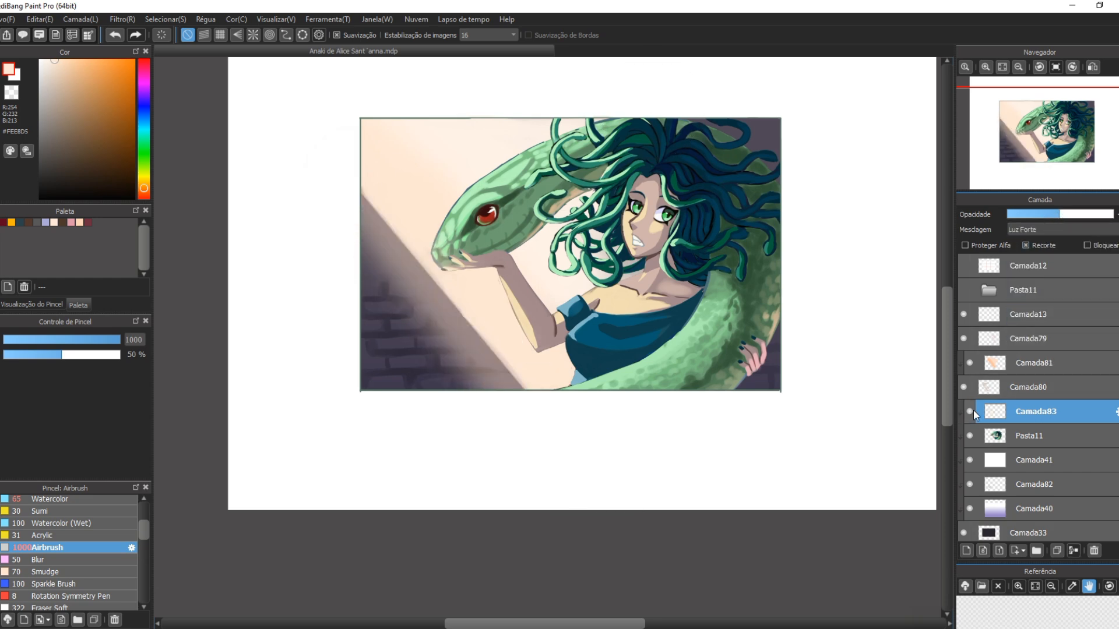
# - Load and clear Camada80's outline as a selection, and lower Camada83's opacity to about a quarter
pyautogui.keyDown('ctrl'); pyautogui.click(1021, 394); pyautogui.keyUp('ctrl')
pyautogui.hotkey('ctrl', 'd')
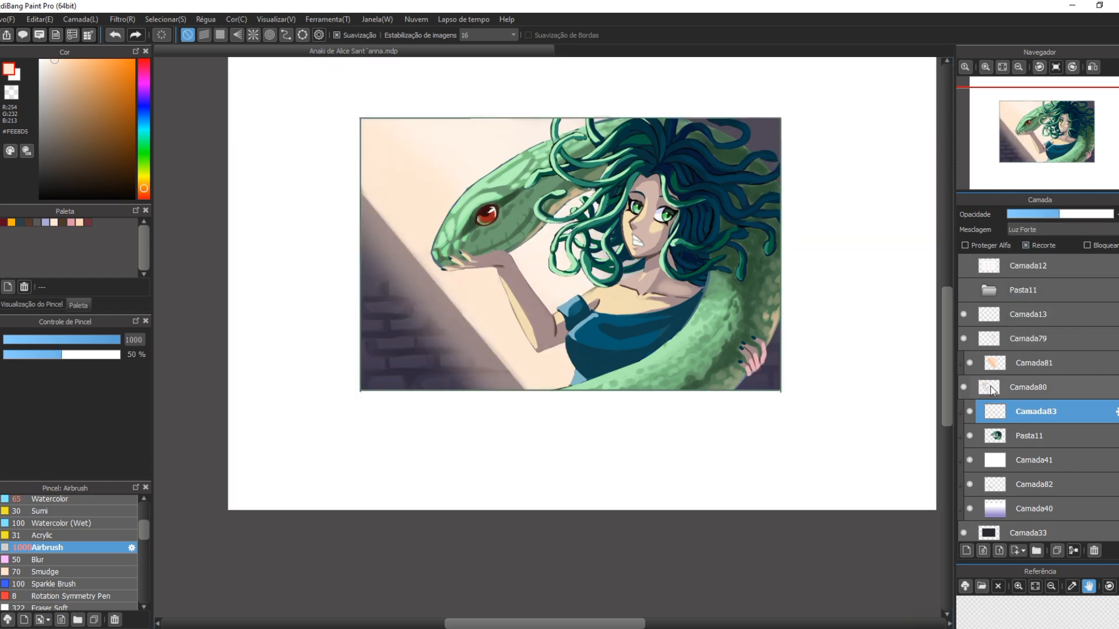
pyautogui.keyDown('ctrl'); pyautogui.click(991, 392); pyautogui.keyUp('ctrl')
pyautogui.hotkey('ctrl', 'd')
pyautogui.moveTo(1058, 215); pyautogui.dragTo(1031, 215)
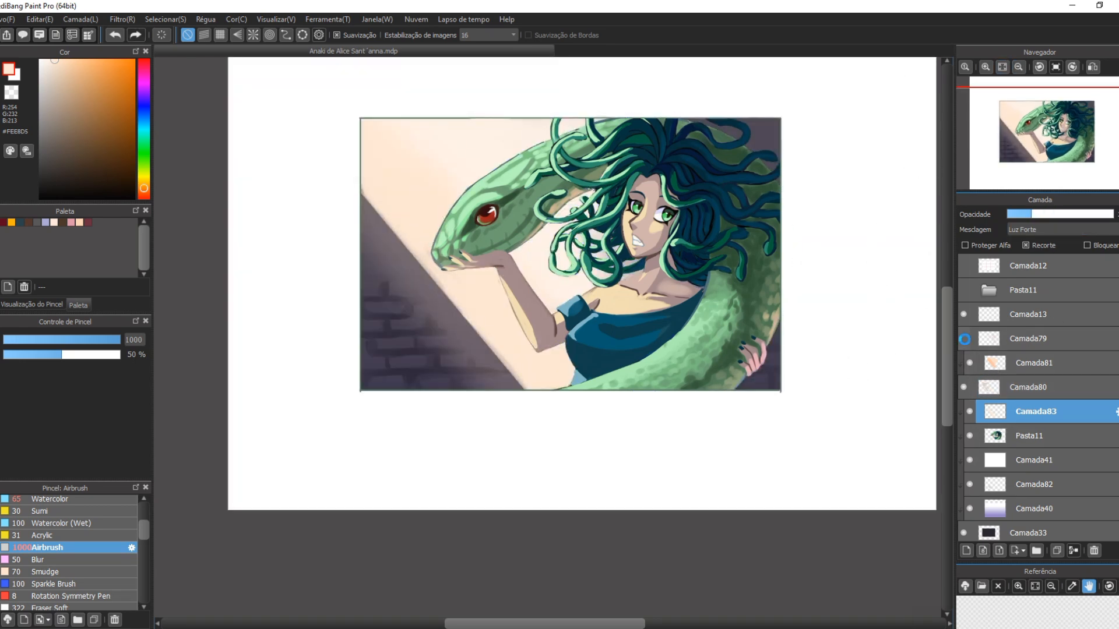
# - Set Camada79's blend mode to Sobreposição and ready a size 45 Watercolor brush at 15% in sampled #D8A6AF
pyautogui.click(1037, 336)
pyautogui.click(1030, 230)
pyautogui.click(1029, 240)
pyautogui.keyDown('alt'); pyautogui.click(778, 274); pyautogui.keyUp('alt')
pyautogui.click(1031, 229)
pyautogui.click(1042, 274)
pyautogui.click(101, 340)
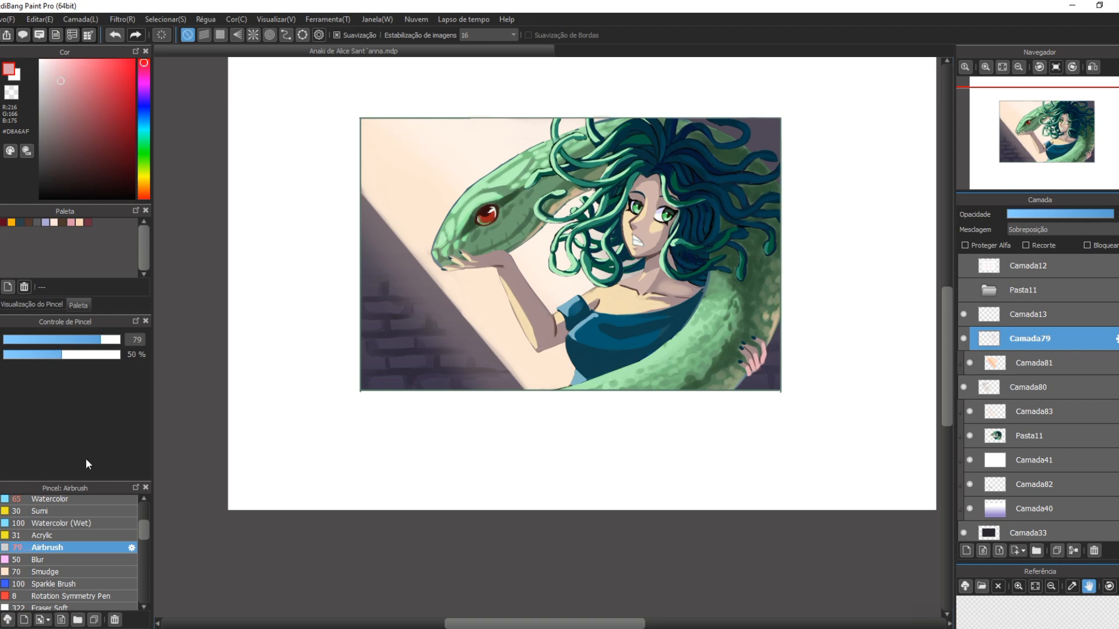
pyautogui.click(53, 499)
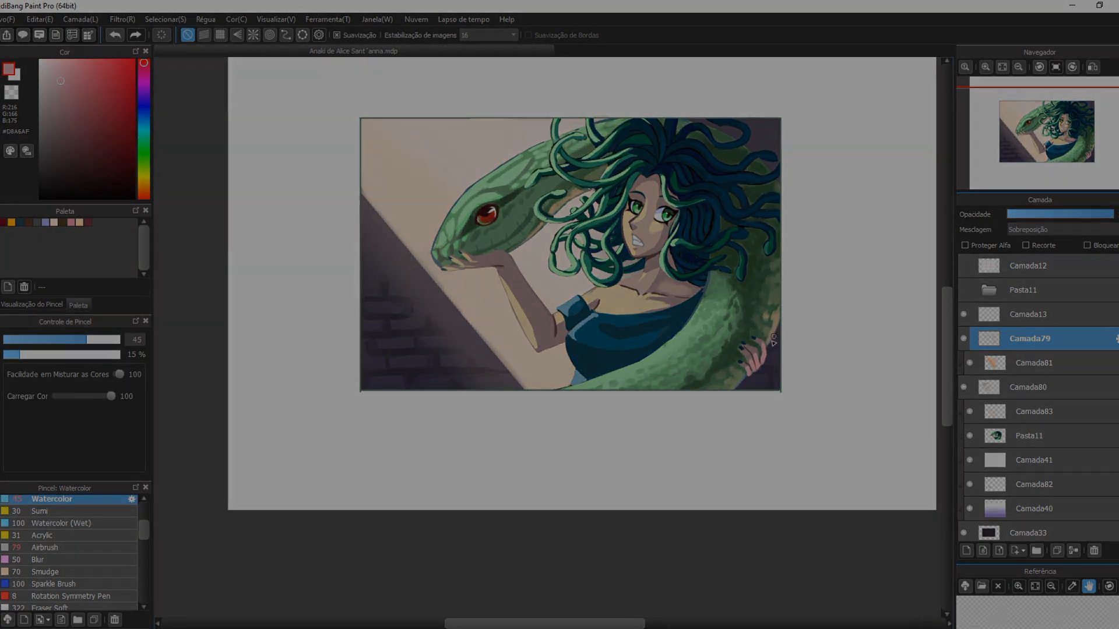